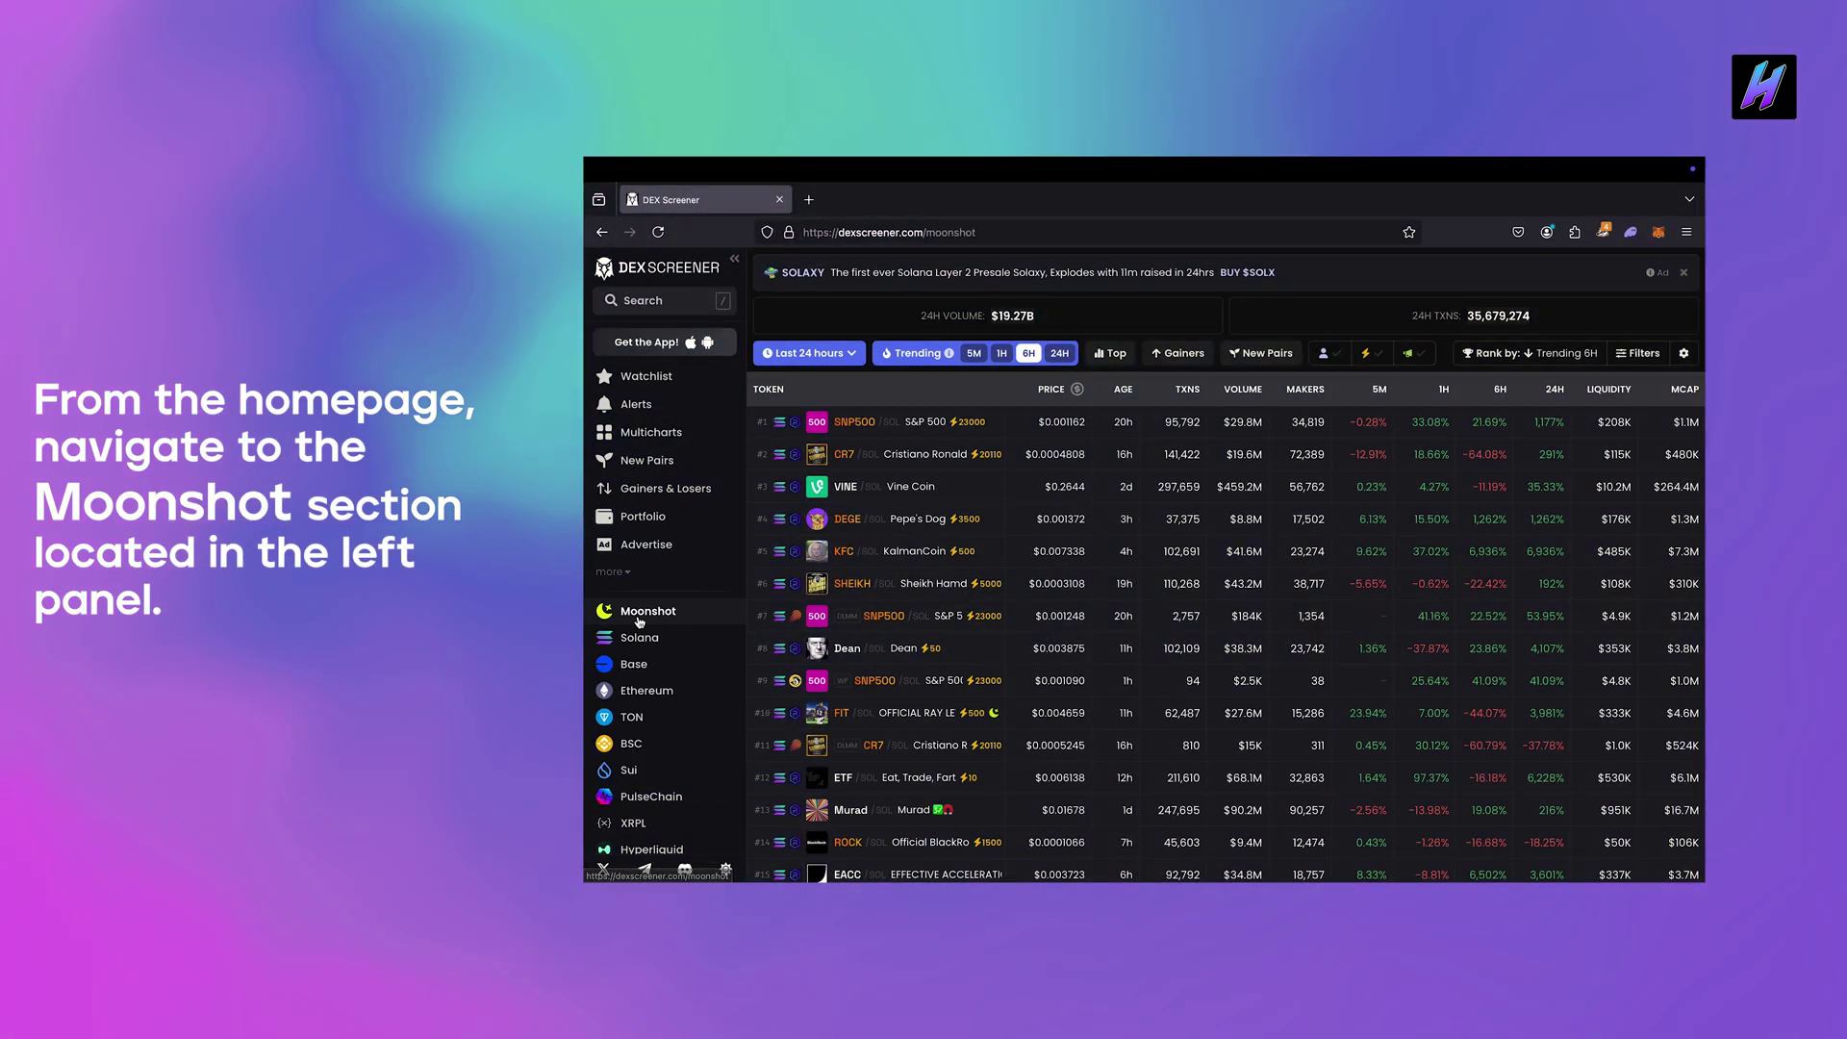
Open Moonshot's 'How does it work?' dialog covering fair launch rules and the 432 SOL / 25 ETH migration threshold
{"action": "left_click", "coordinate": [639, 620]}
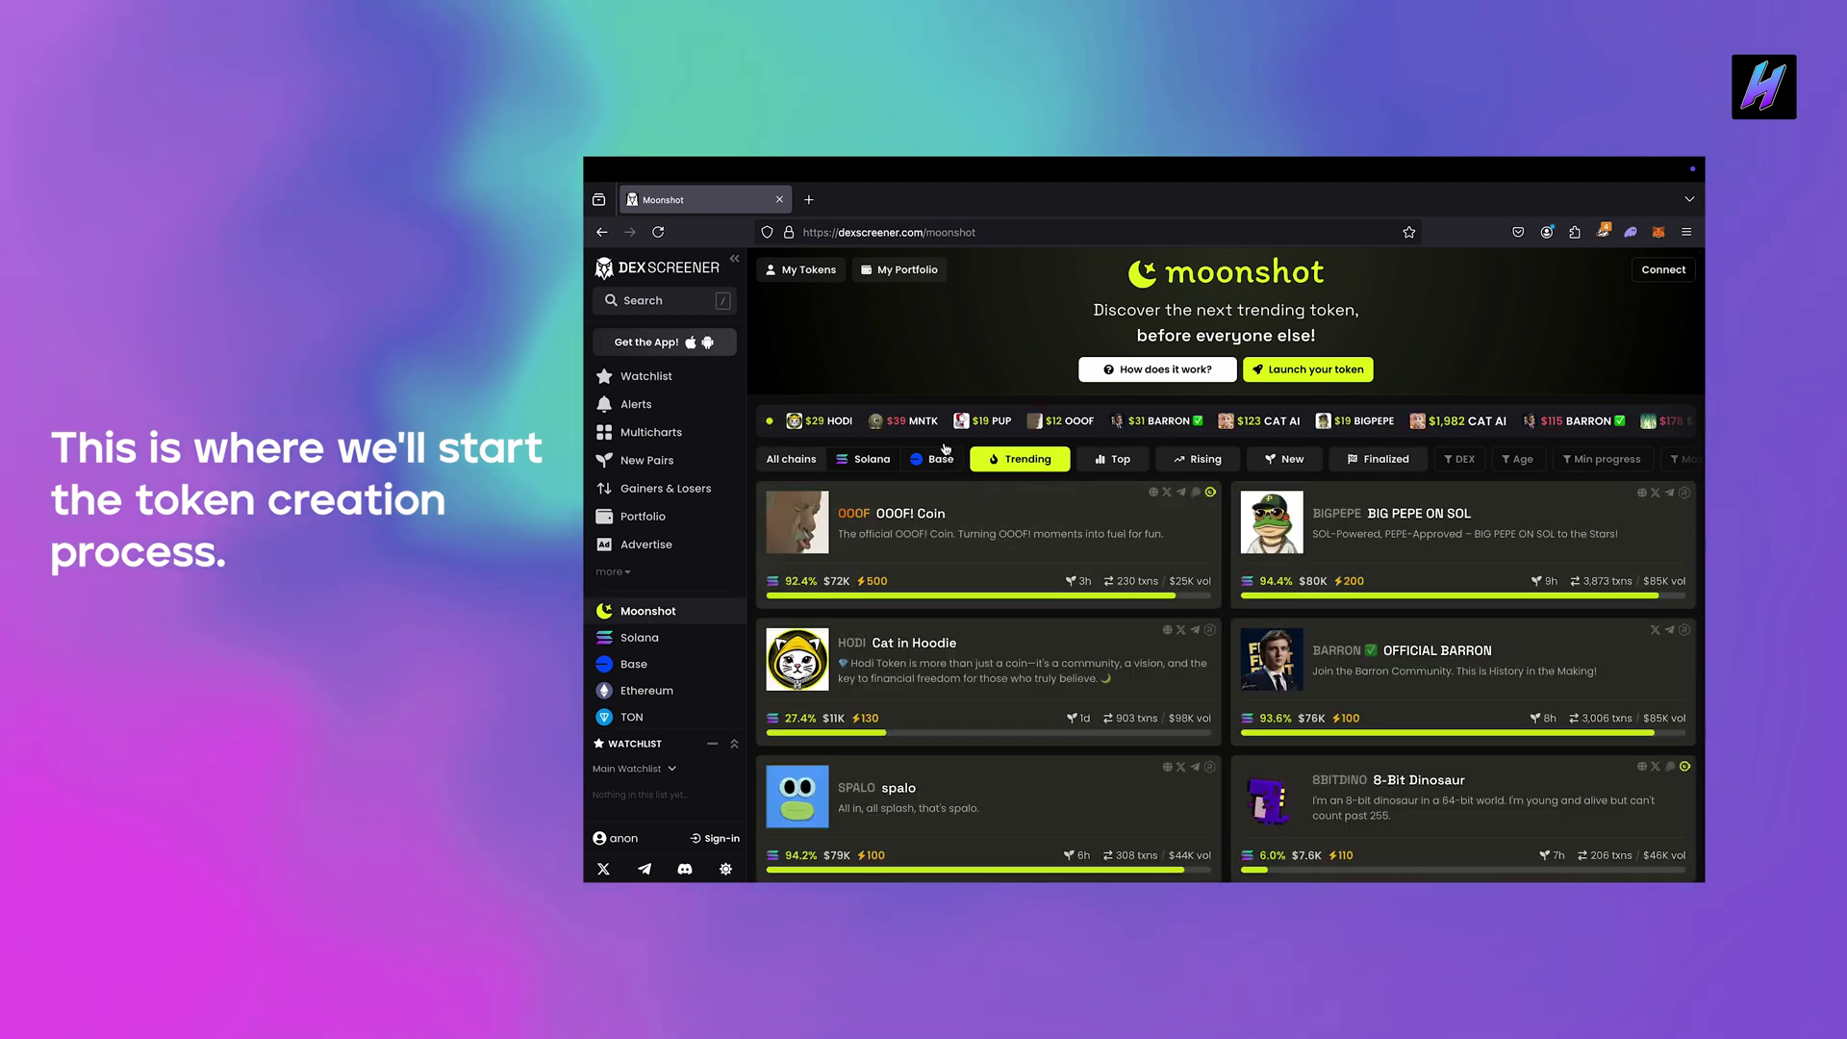
{"action": "left_click", "coordinate": [1106, 371]}
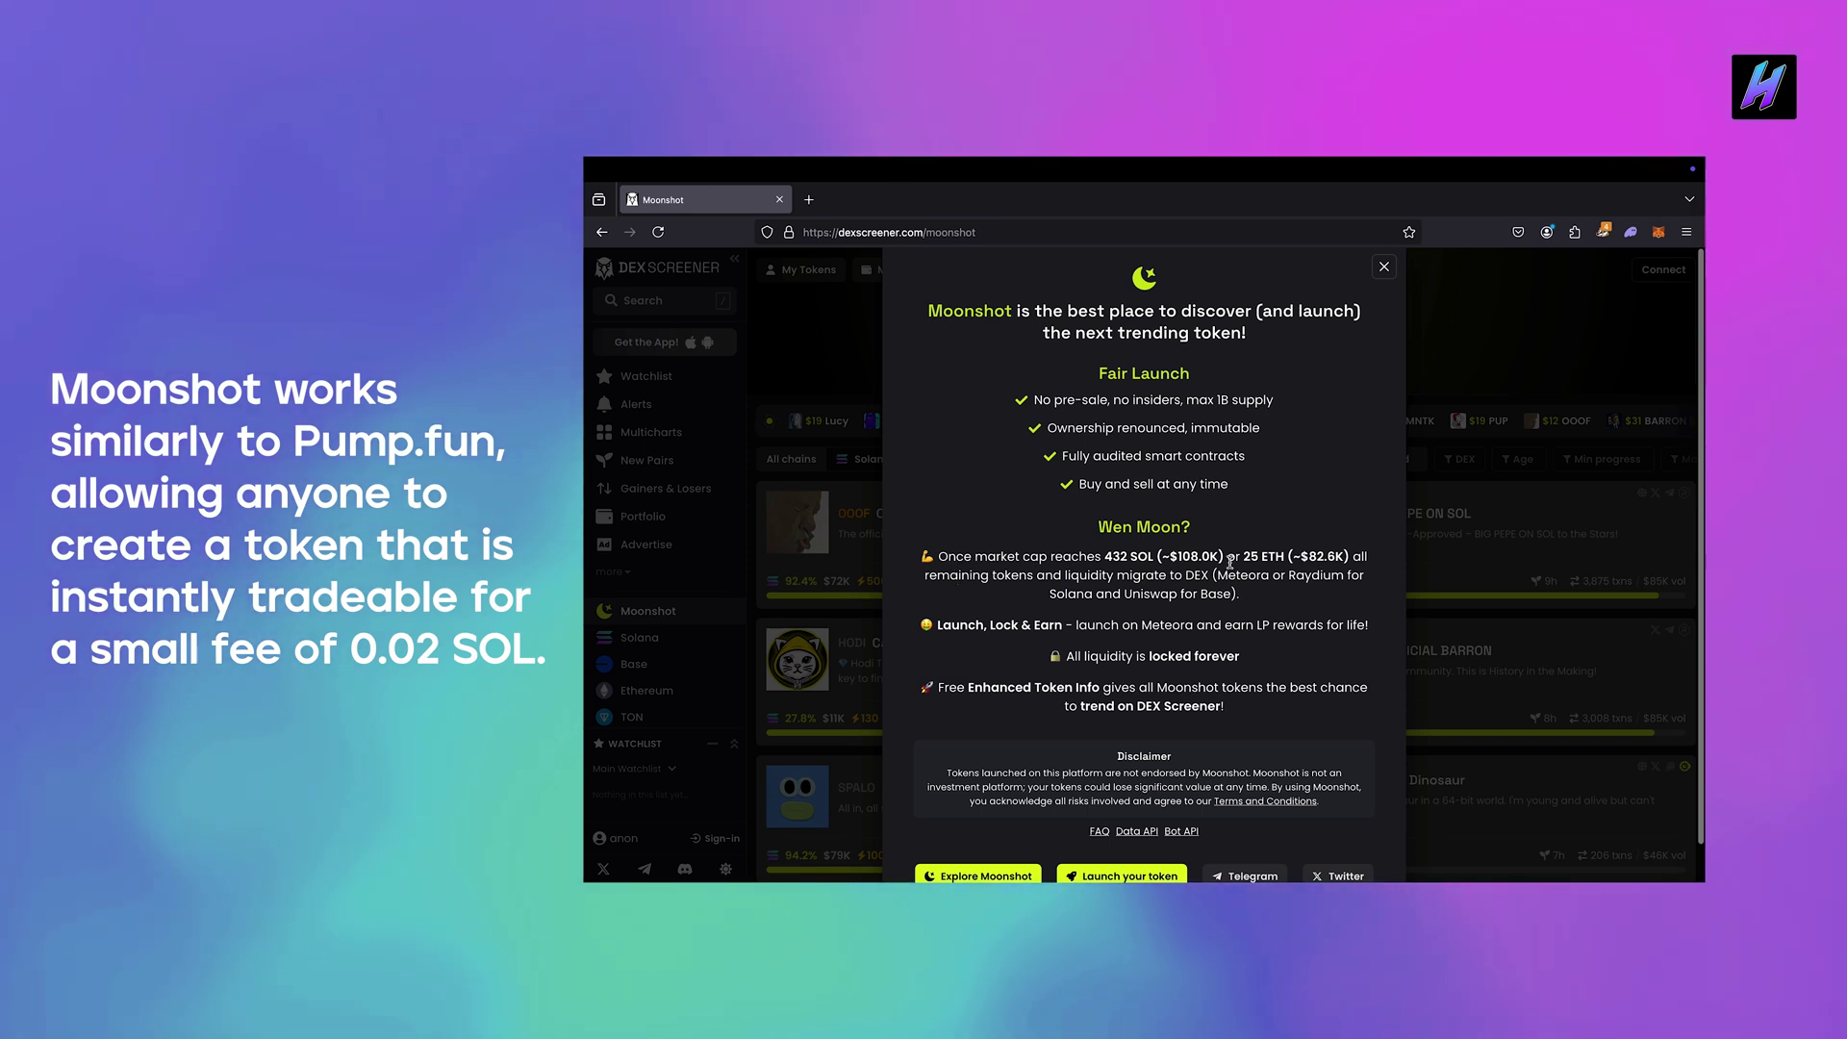
{"action": "scroll", "coordinate": [1231, 642], "scroll_direction": "down", "scroll_amount": 1}
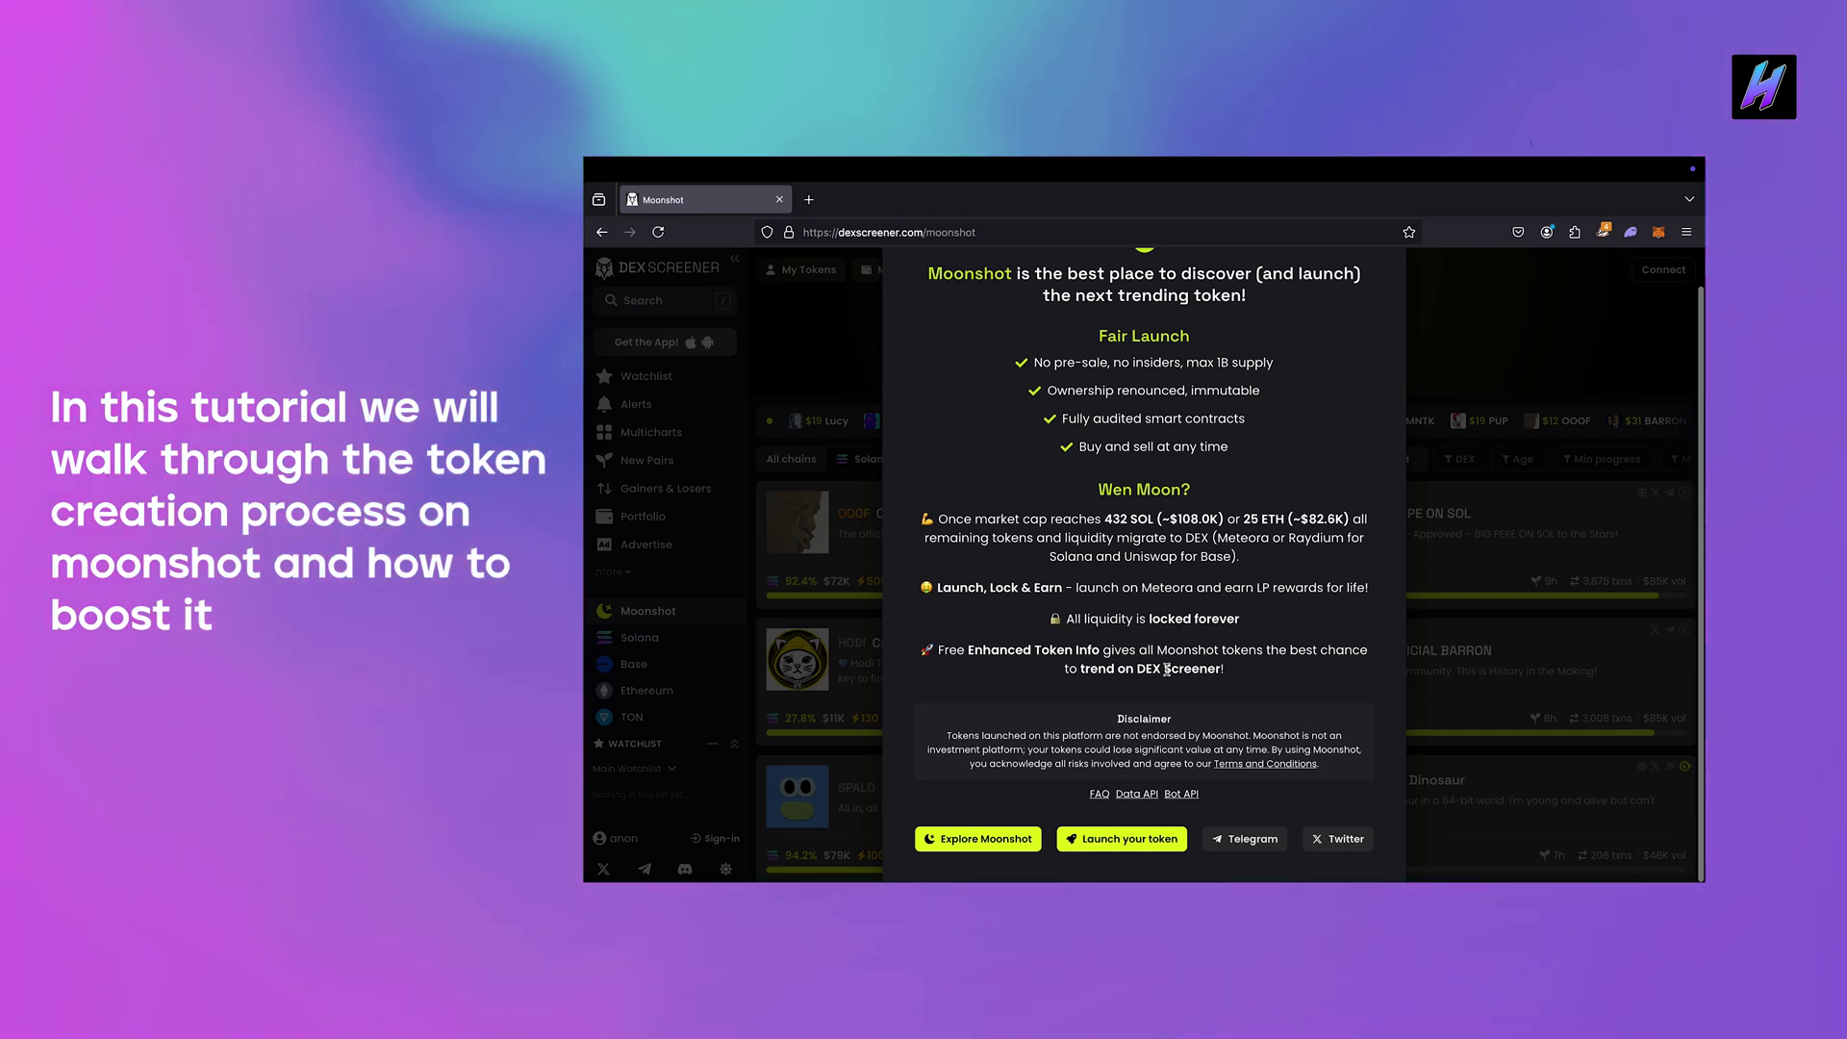
Start a new Moonshot token named 'HyperSOL Test' and paste in its prepared description
{"action": "left_click", "coordinate": [1107, 840]}
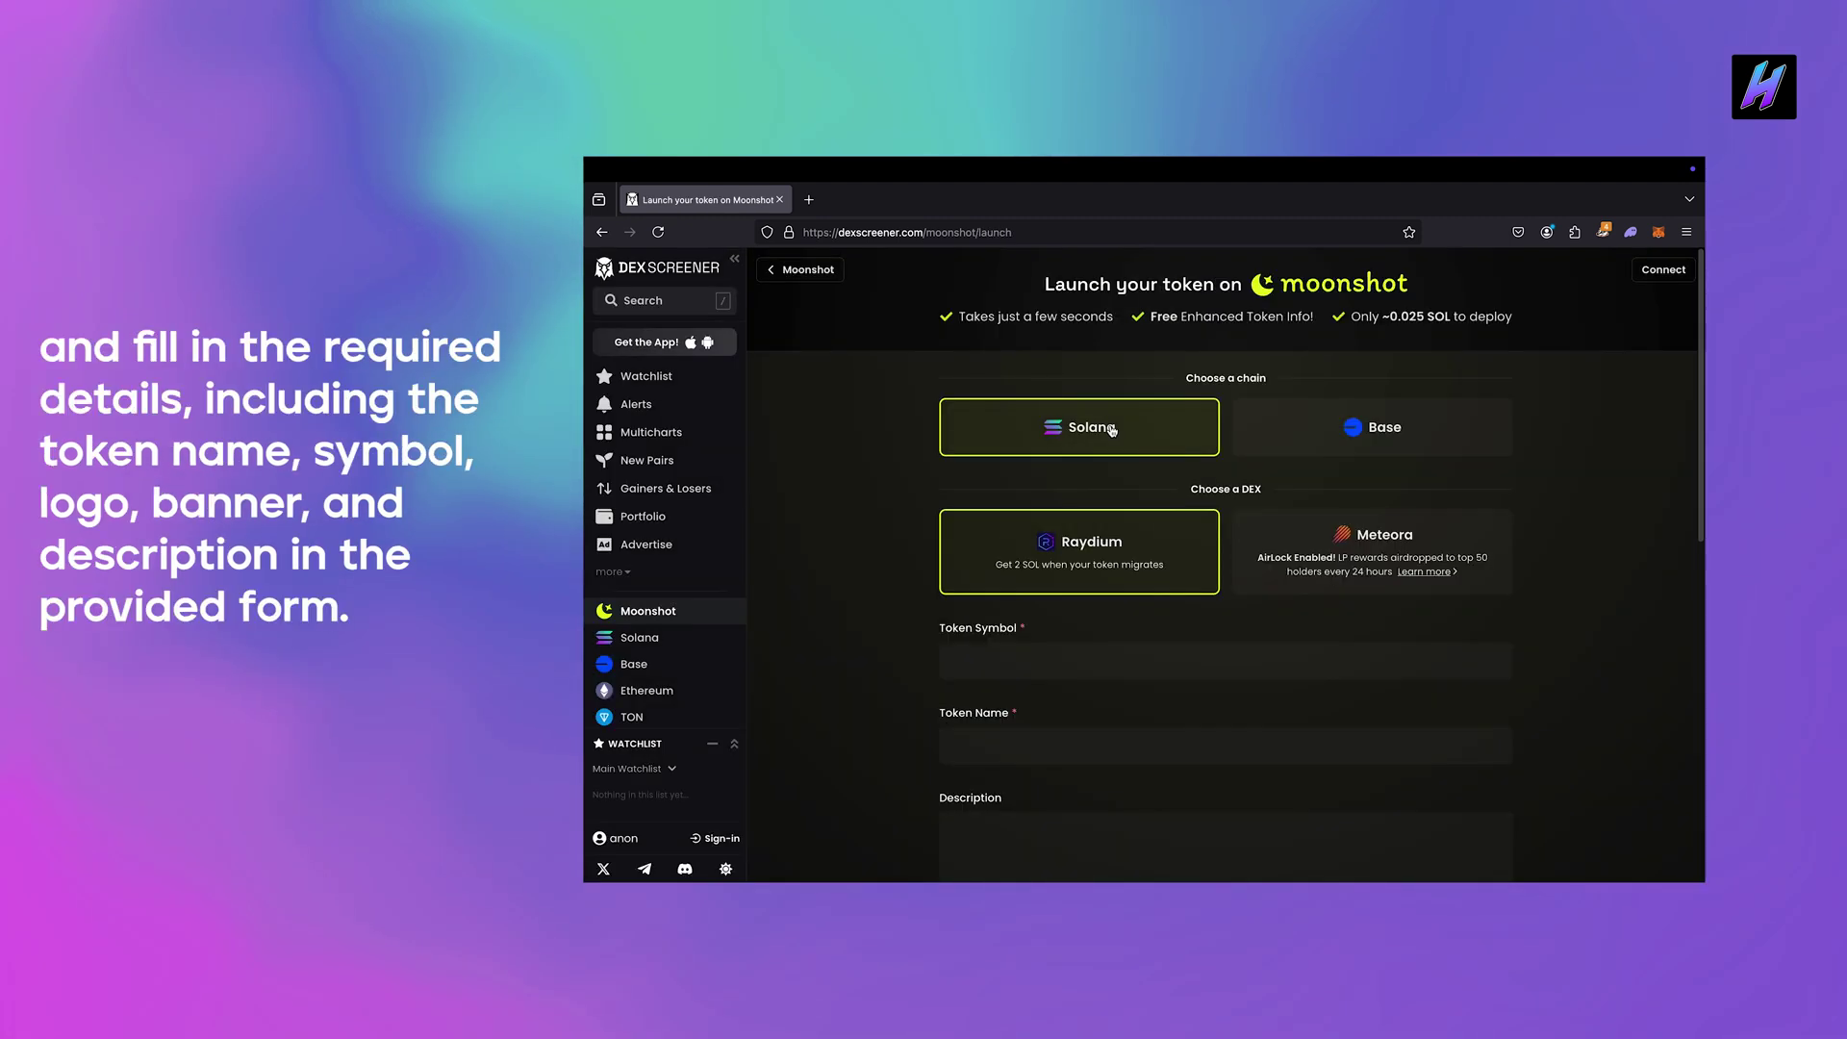
{"action": "left_click", "coordinate": [1004, 653]}
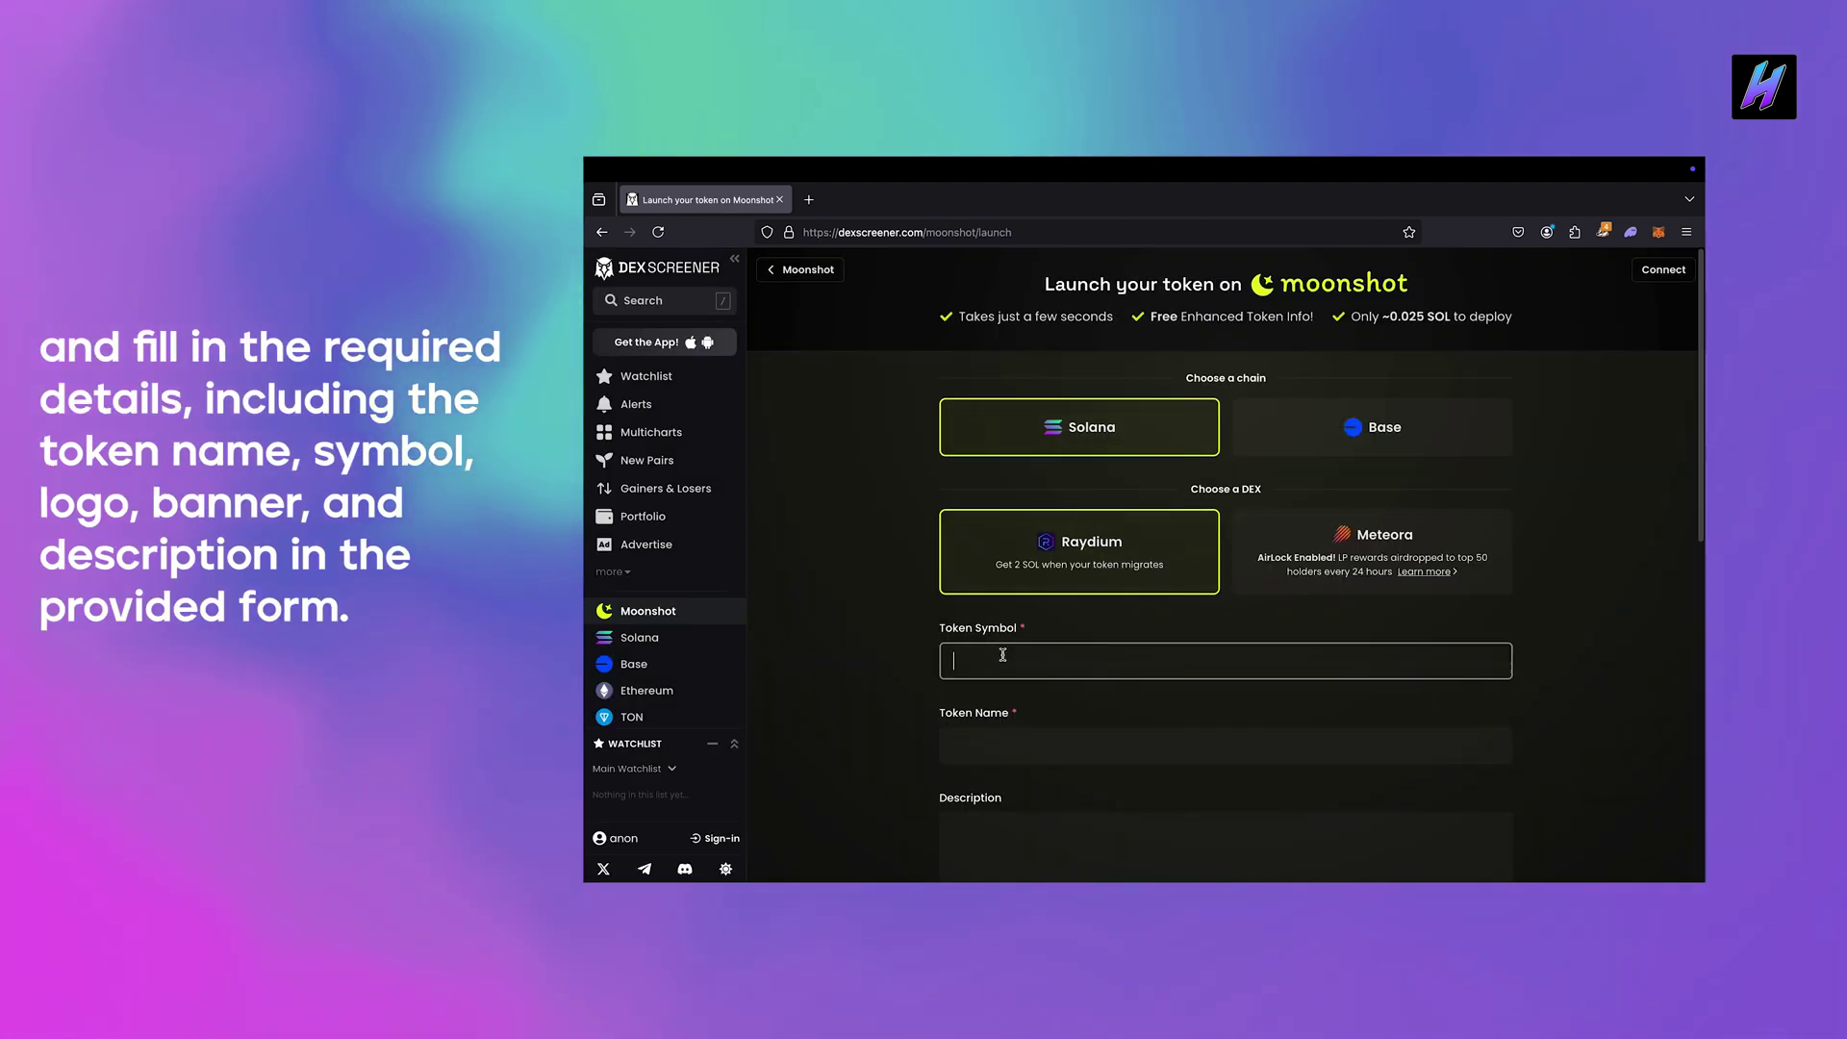
{"action": "left_click", "coordinate": [990, 729]}
{"action": "type", "text": "HyperSOL Test"}
{"action": "scroll", "coordinate": [1011, 717], "scroll_direction": "down", "scroll_amount": 2}
{"action": "left_click", "coordinate": [1030, 701]}
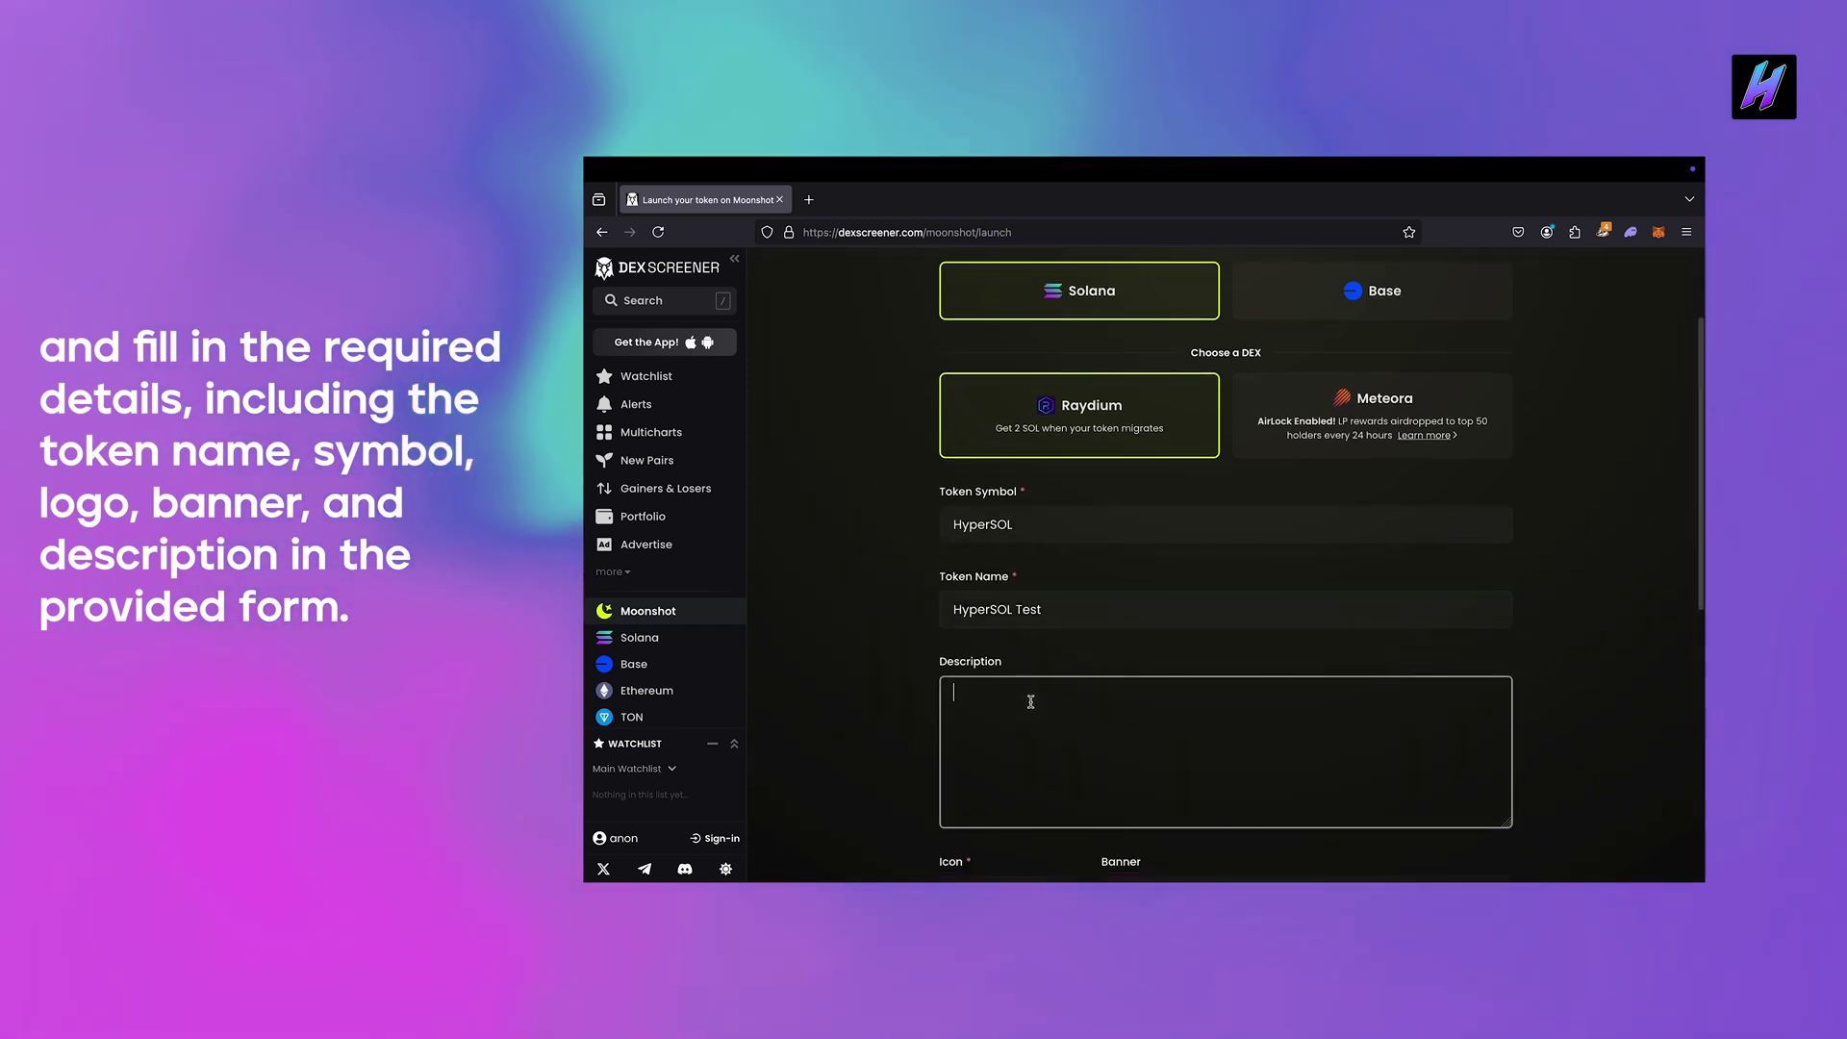
{"action": "key", "text": "ctrl+v"}
Upload the H logo image from Downloads as the token icon
{"action": "scroll", "coordinate": [1063, 771], "scroll_direction": "down", "scroll_amount": 2}
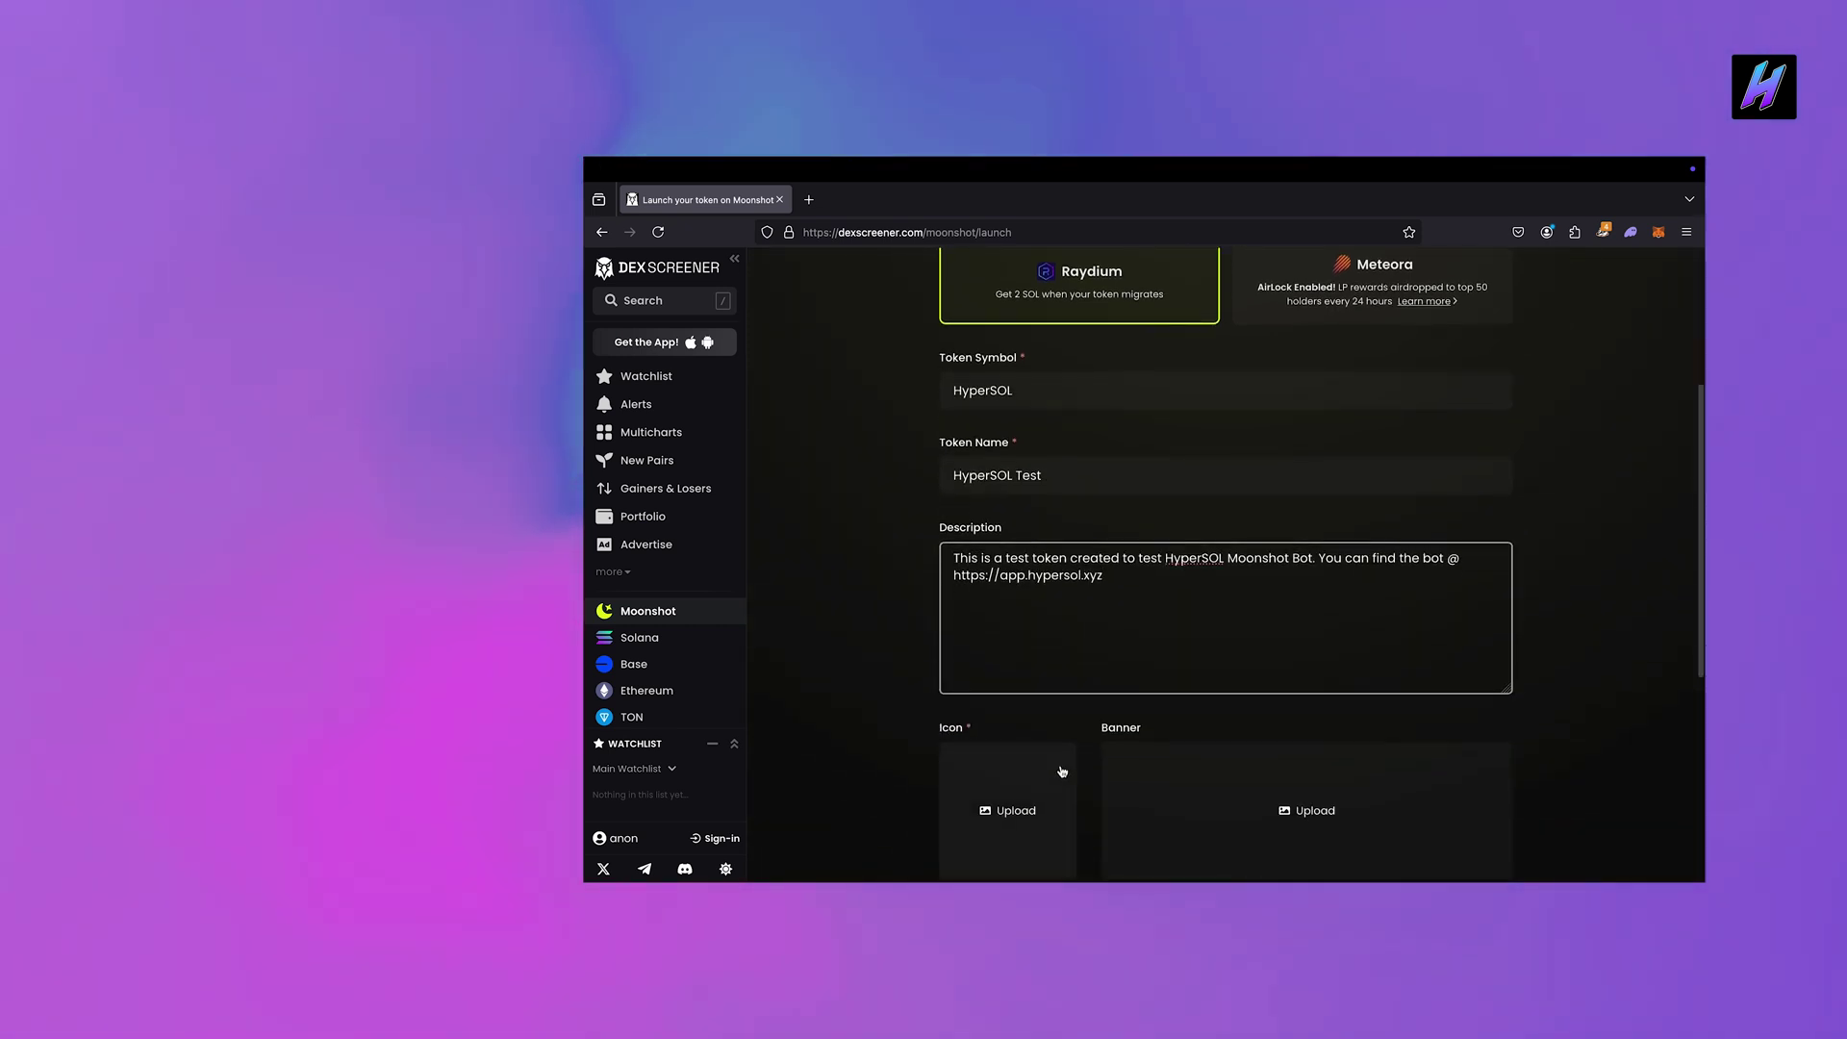
{"action": "scroll", "coordinate": [1062, 771], "scroll_direction": "down", "scroll_amount": 1}
{"action": "left_click", "coordinate": [1008, 743]}
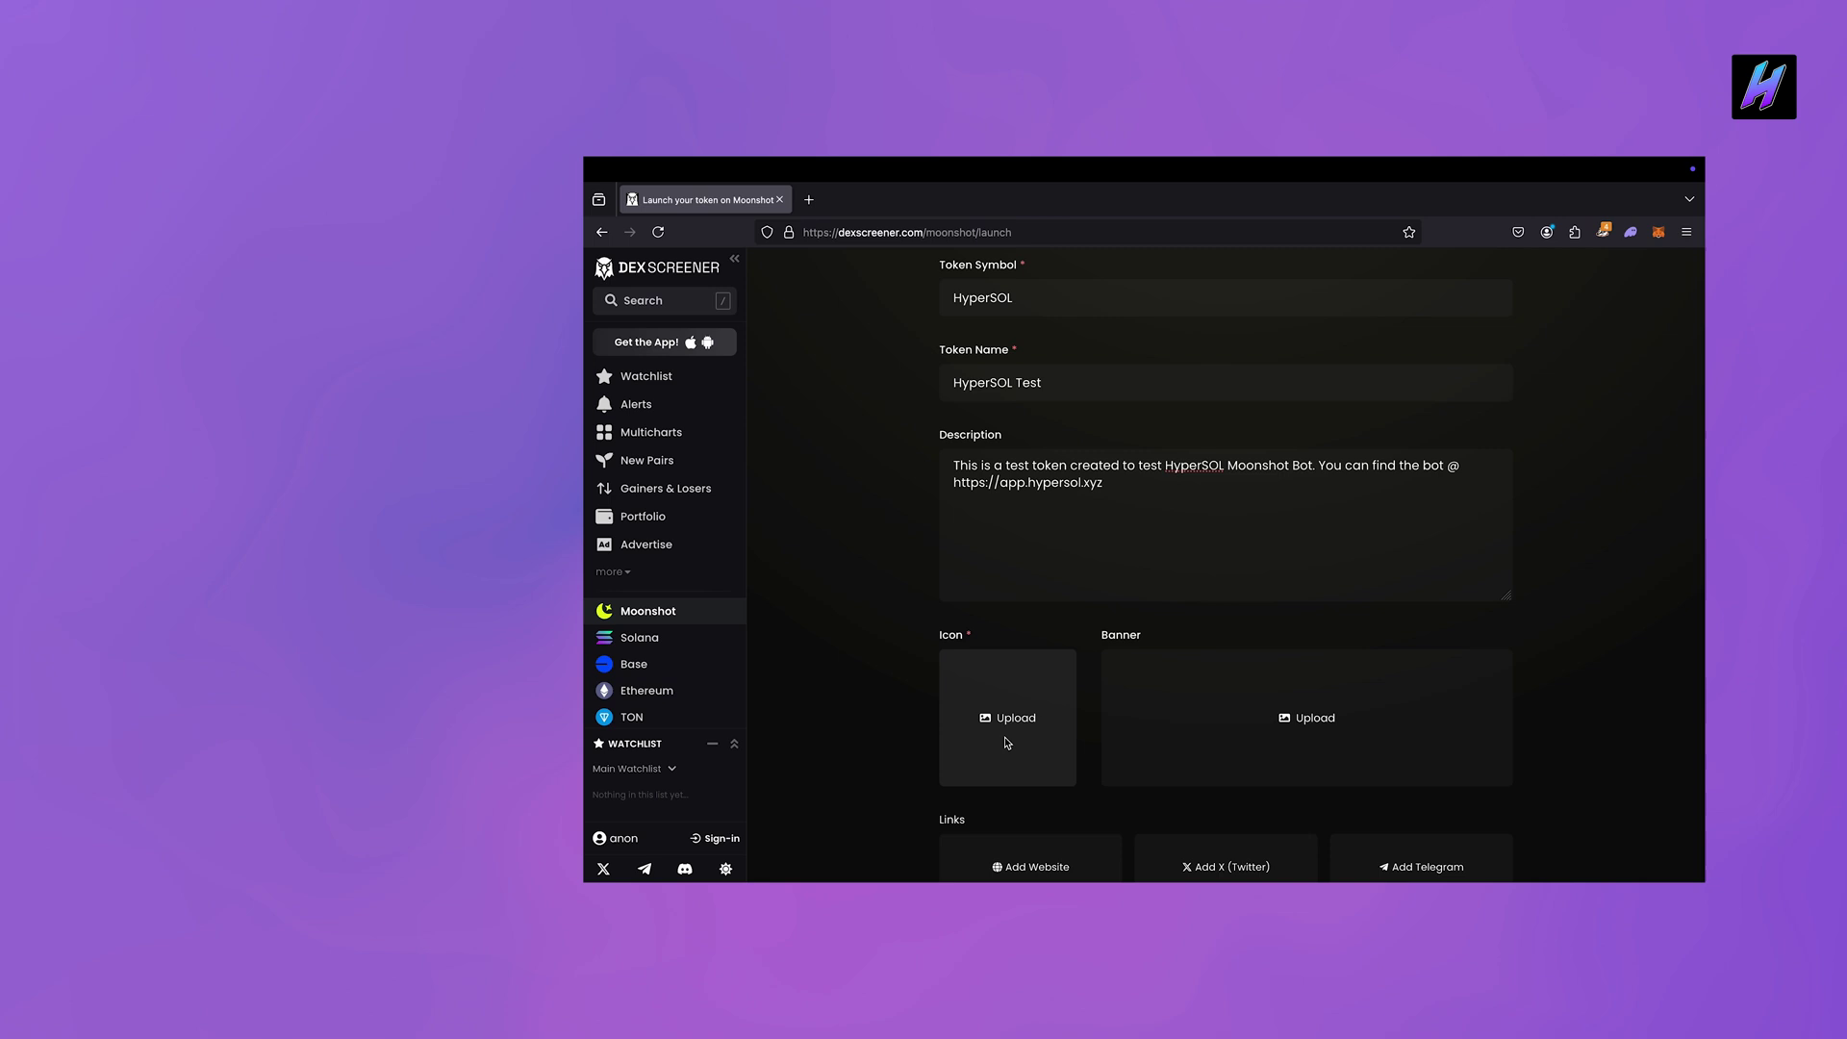
{"action": "left_click", "coordinate": [1197, 394]}
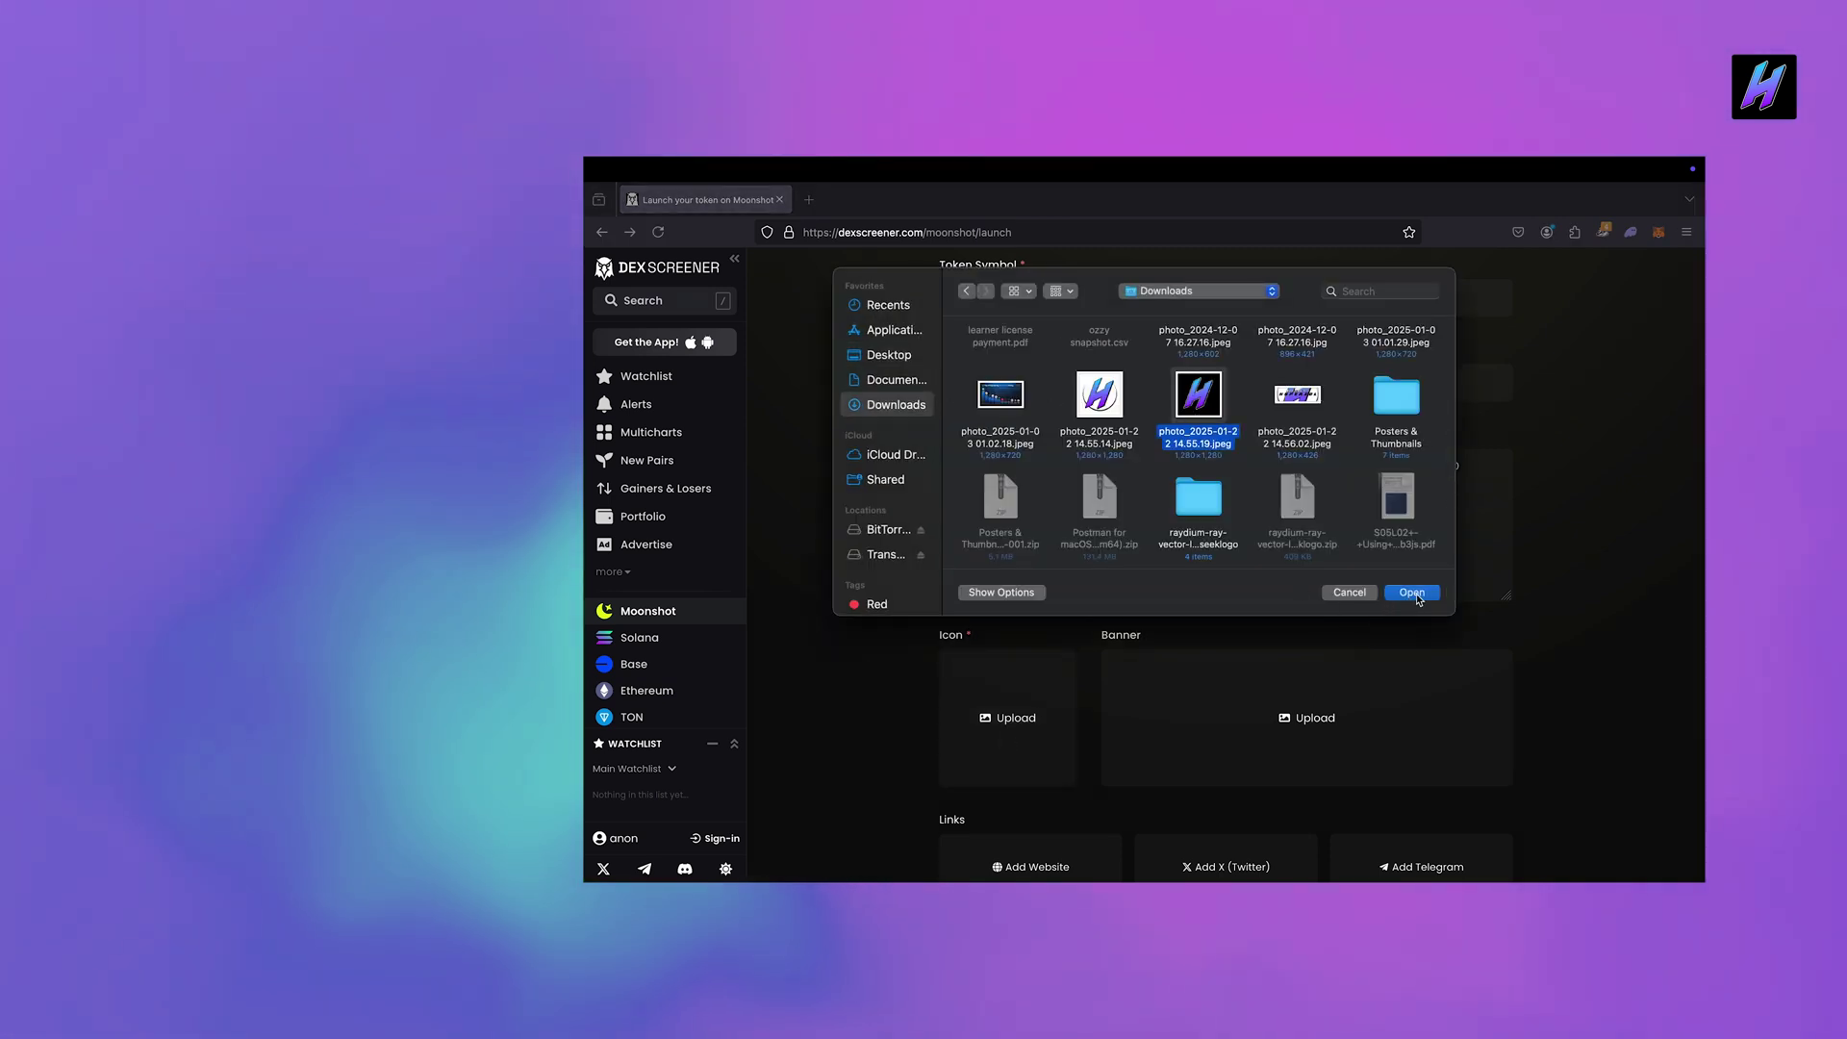
{"action": "left_click", "coordinate": [1412, 593]}
Add the project's Website, X and Telegram links
{"action": "scroll", "coordinate": [1222, 677], "scroll_direction": "down", "scroll_amount": 1}
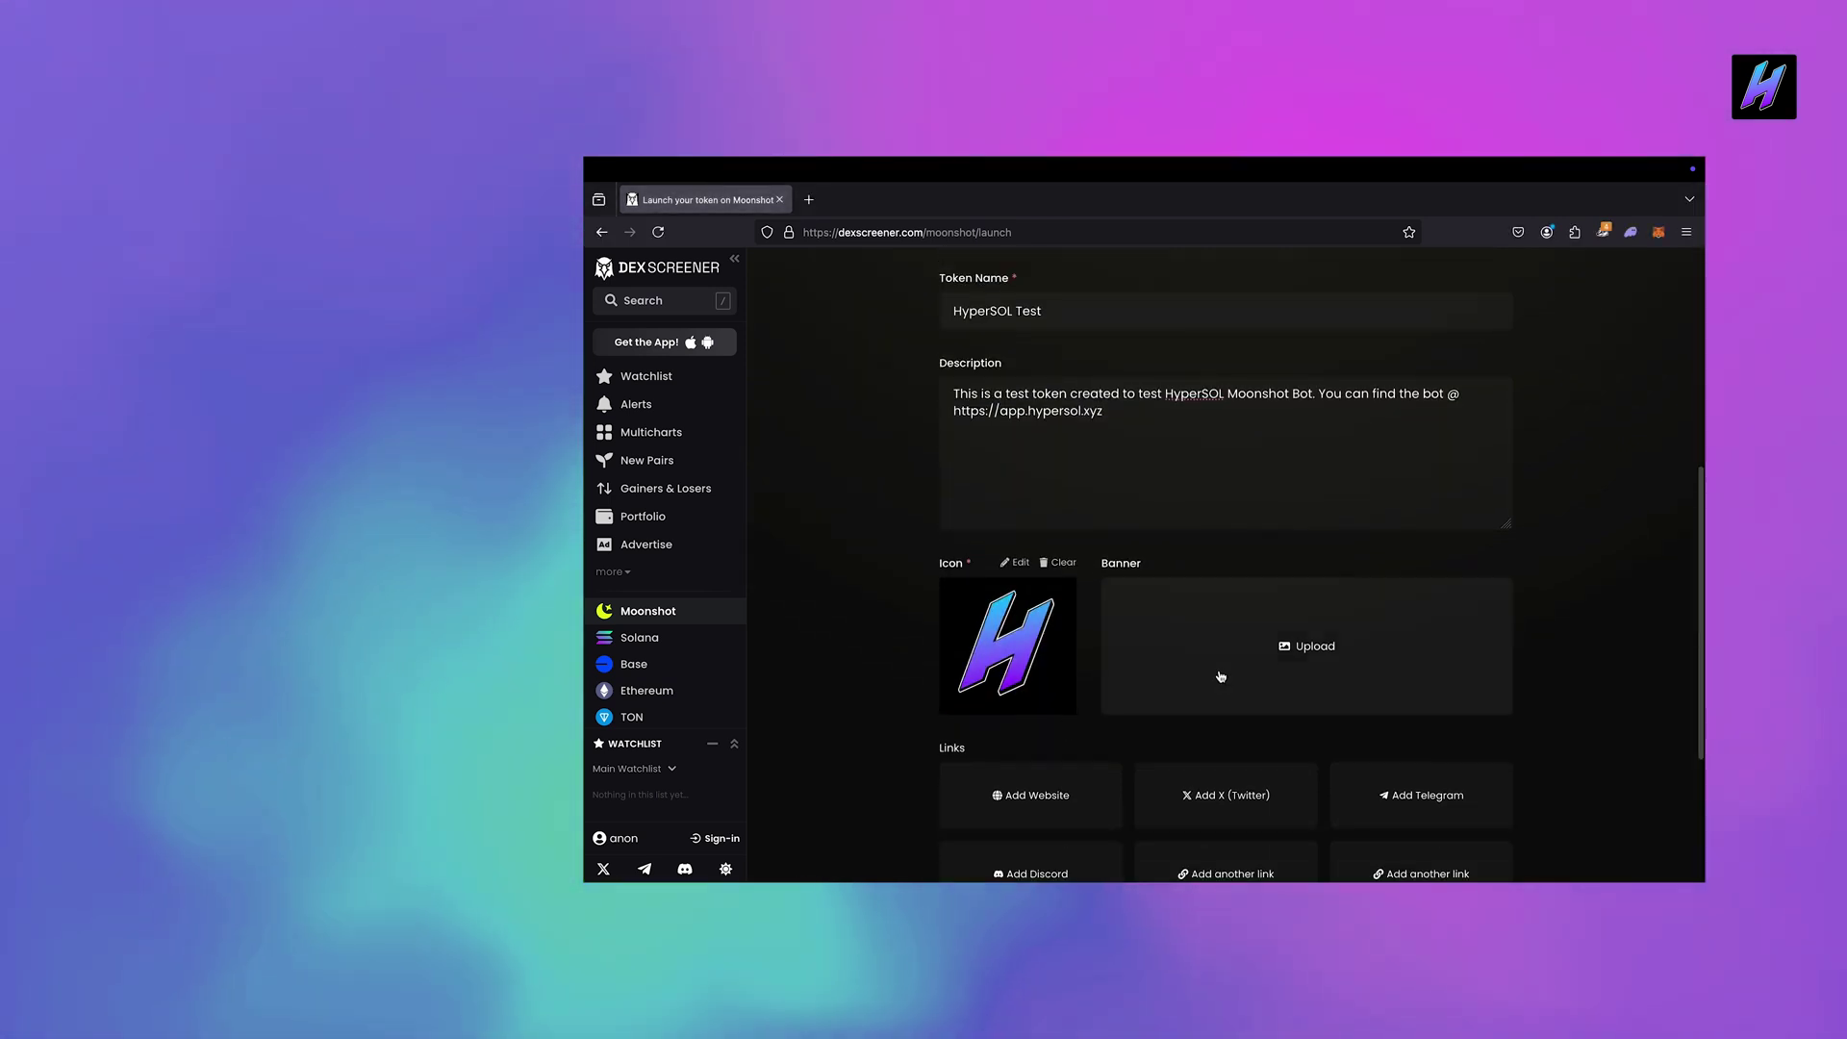
{"action": "scroll", "coordinate": [1198, 676], "scroll_direction": "down", "scroll_amount": 1}
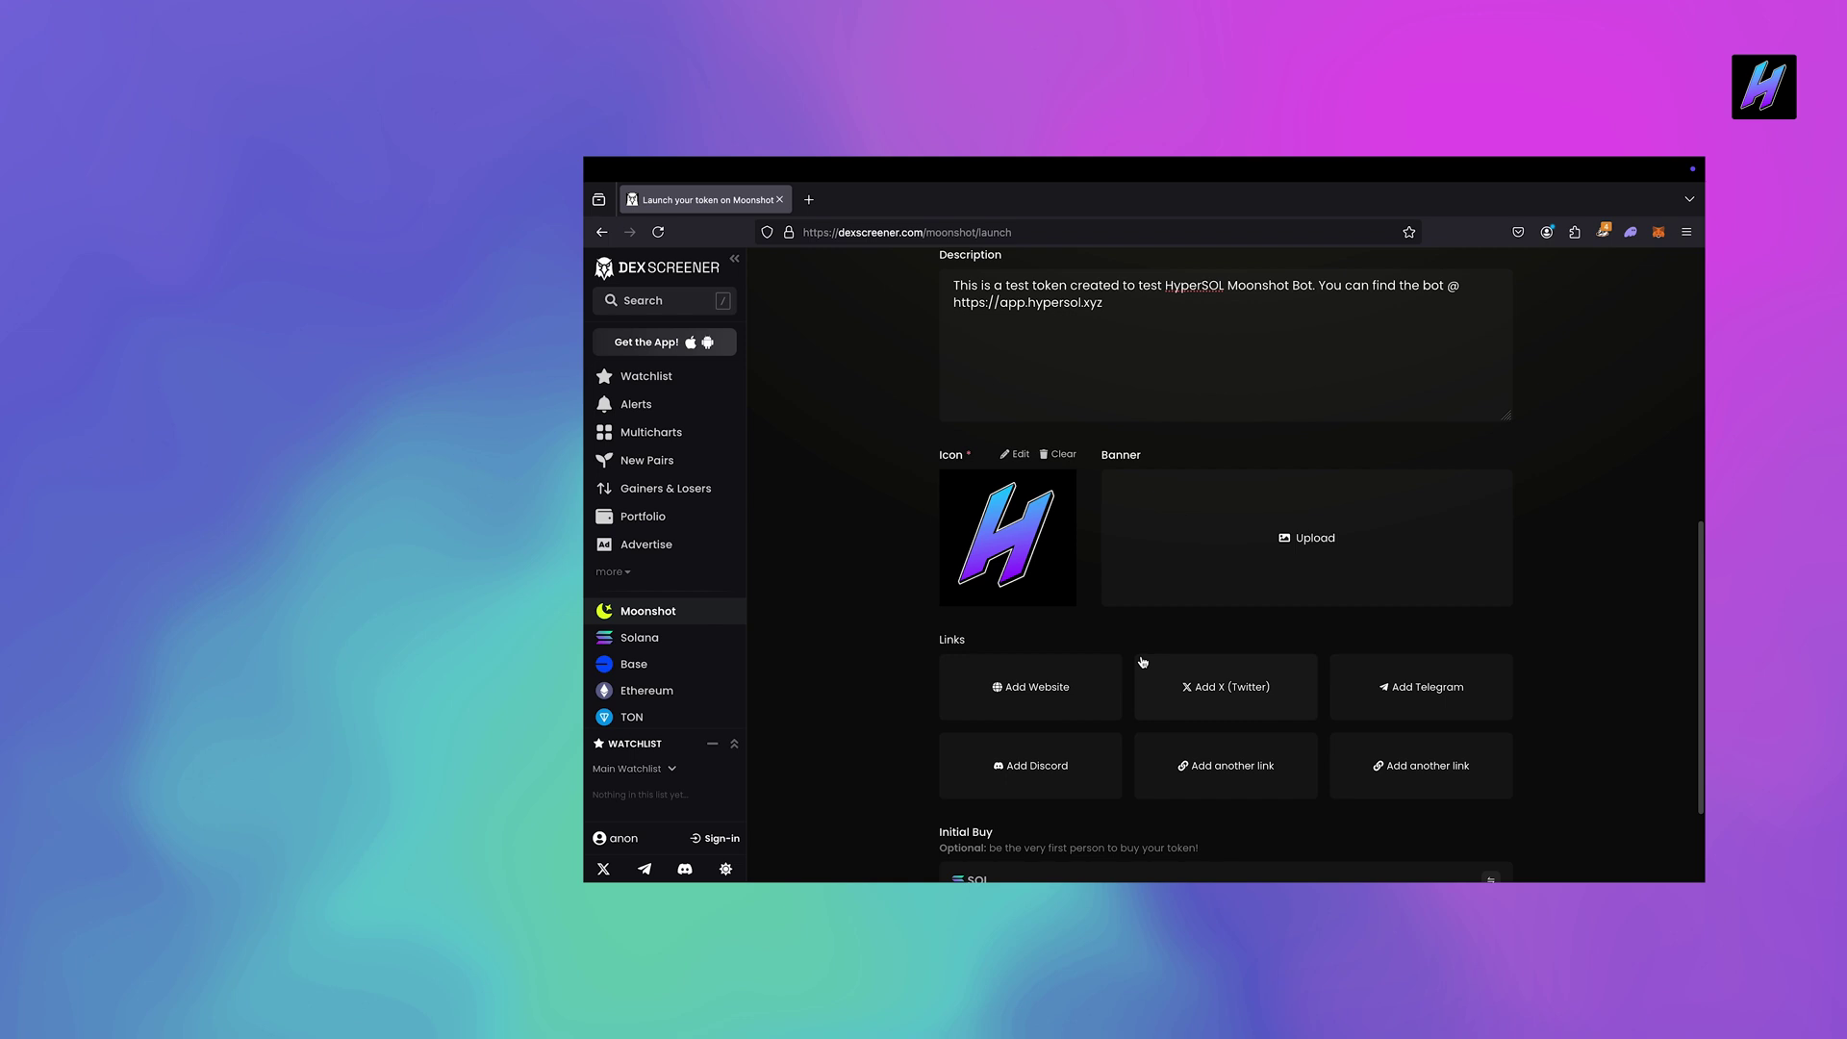
{"action": "scroll", "coordinate": [1143, 662], "scroll_direction": "down", "scroll_amount": 1}
{"action": "left_click", "coordinate": [1042, 612]}
{"action": "type", "text": "https://app.hypersol.xyz"}
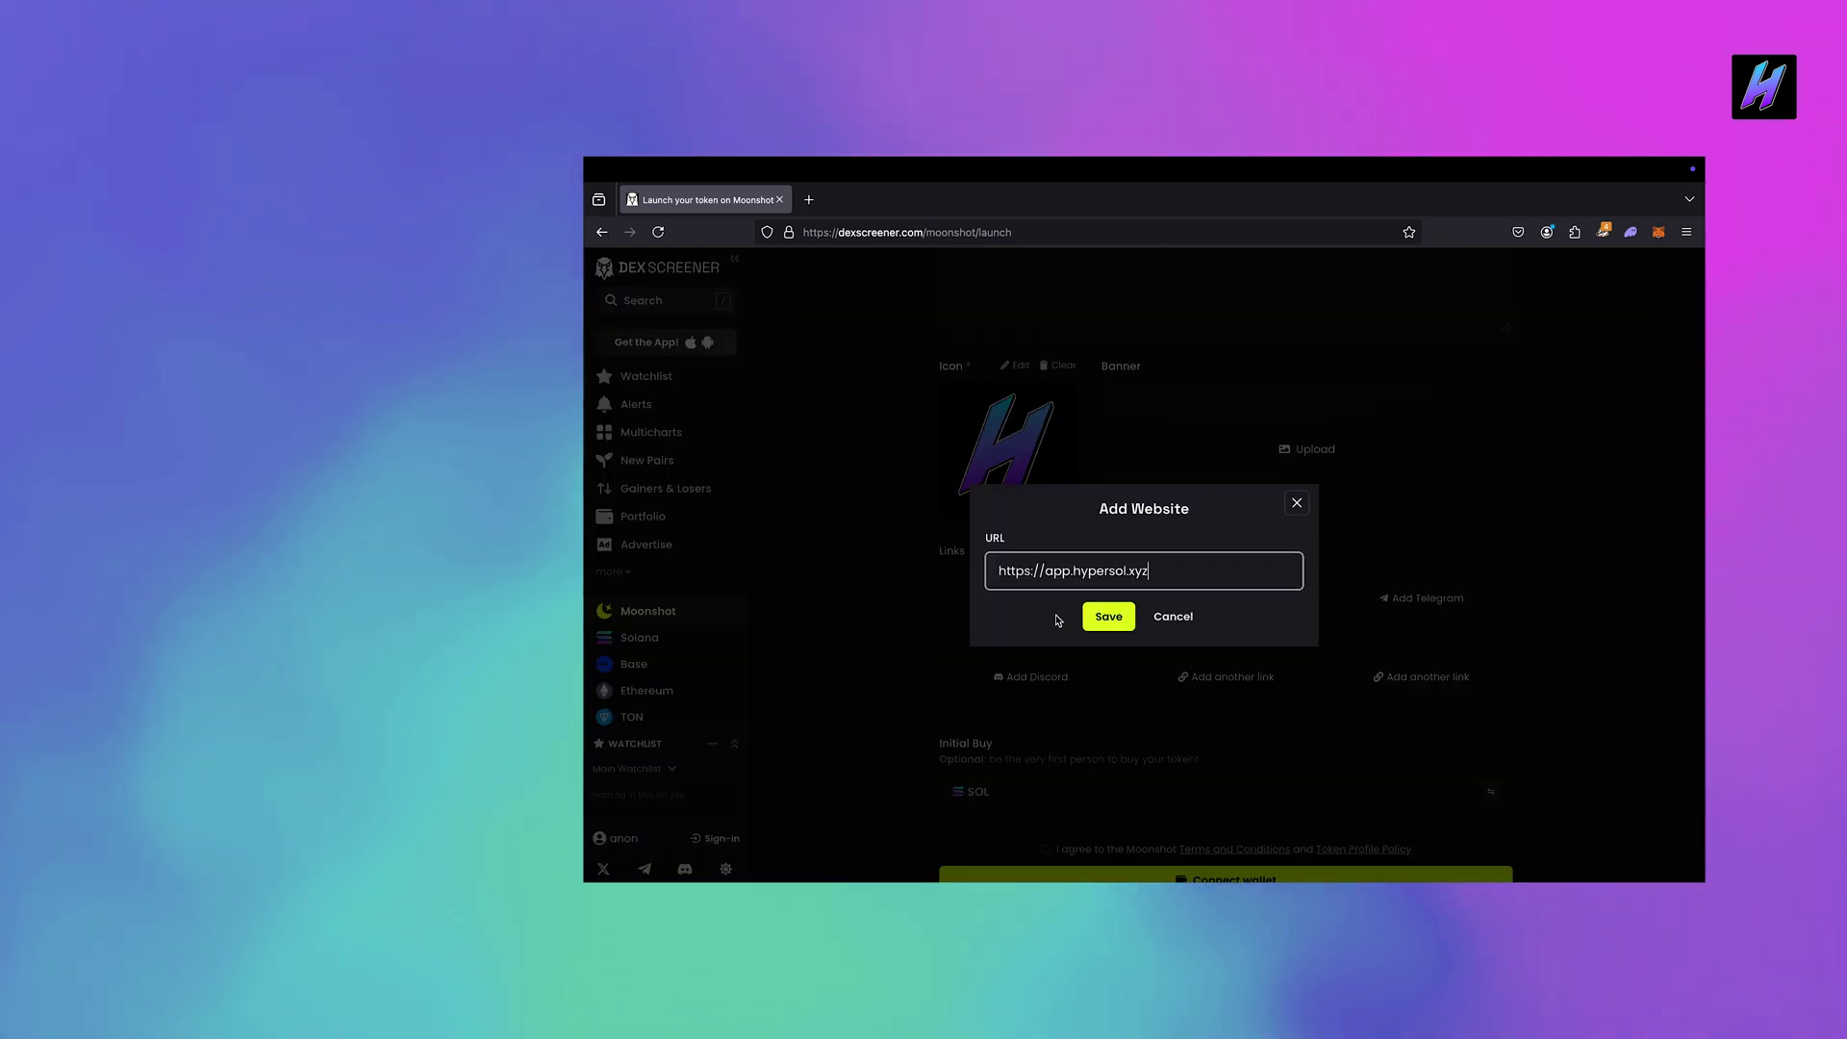
{"action": "left_click", "coordinate": [1106, 615]}
{"action": "left_click", "coordinate": [1214, 600]}
{"action": "type", "text": "https://x.com/hypersolX"}
{"action": "left_click", "coordinate": [1106, 615]}
{"action": "left_click", "coordinate": [1422, 604]}
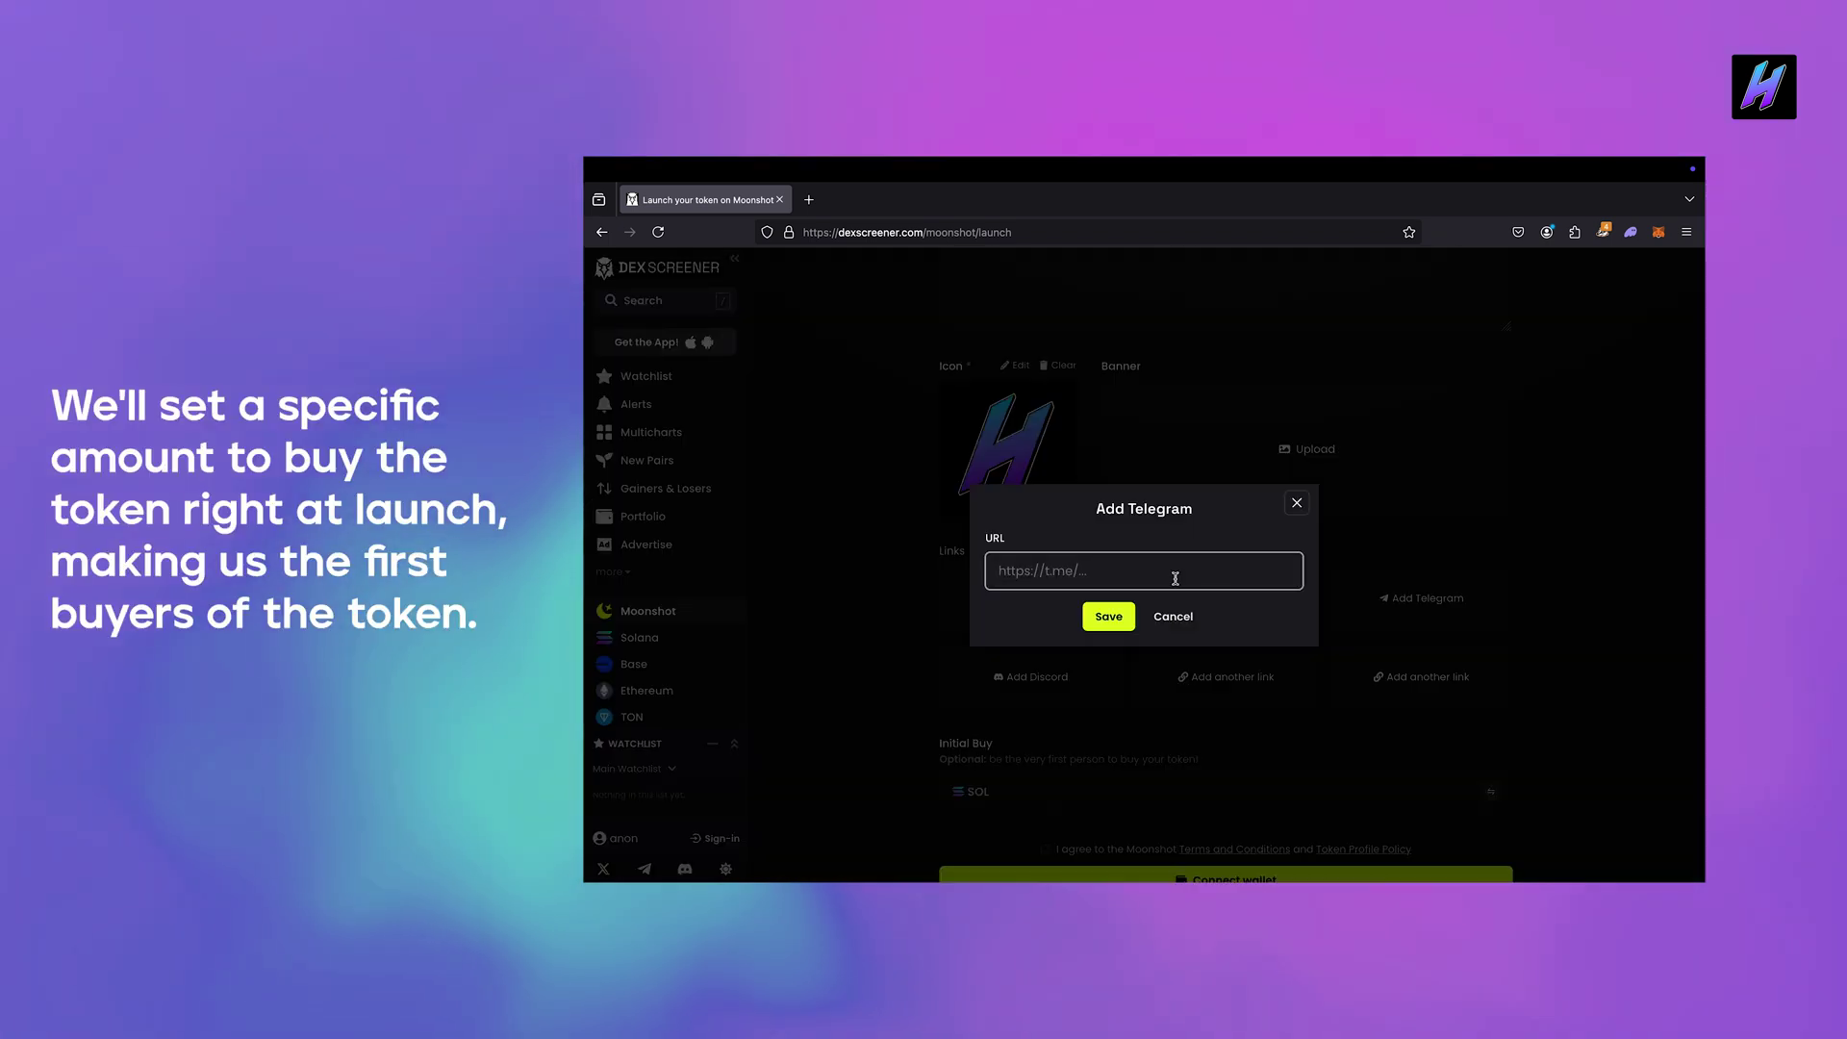
{"action": "type", "text": "https://t.me/hypersol"}
{"action": "left_click", "coordinate": [1105, 615]}
Set the initial buy amount to 0.1 SOL
{"action": "scroll", "coordinate": [937, 729], "scroll_direction": "down", "scroll_amount": 1}
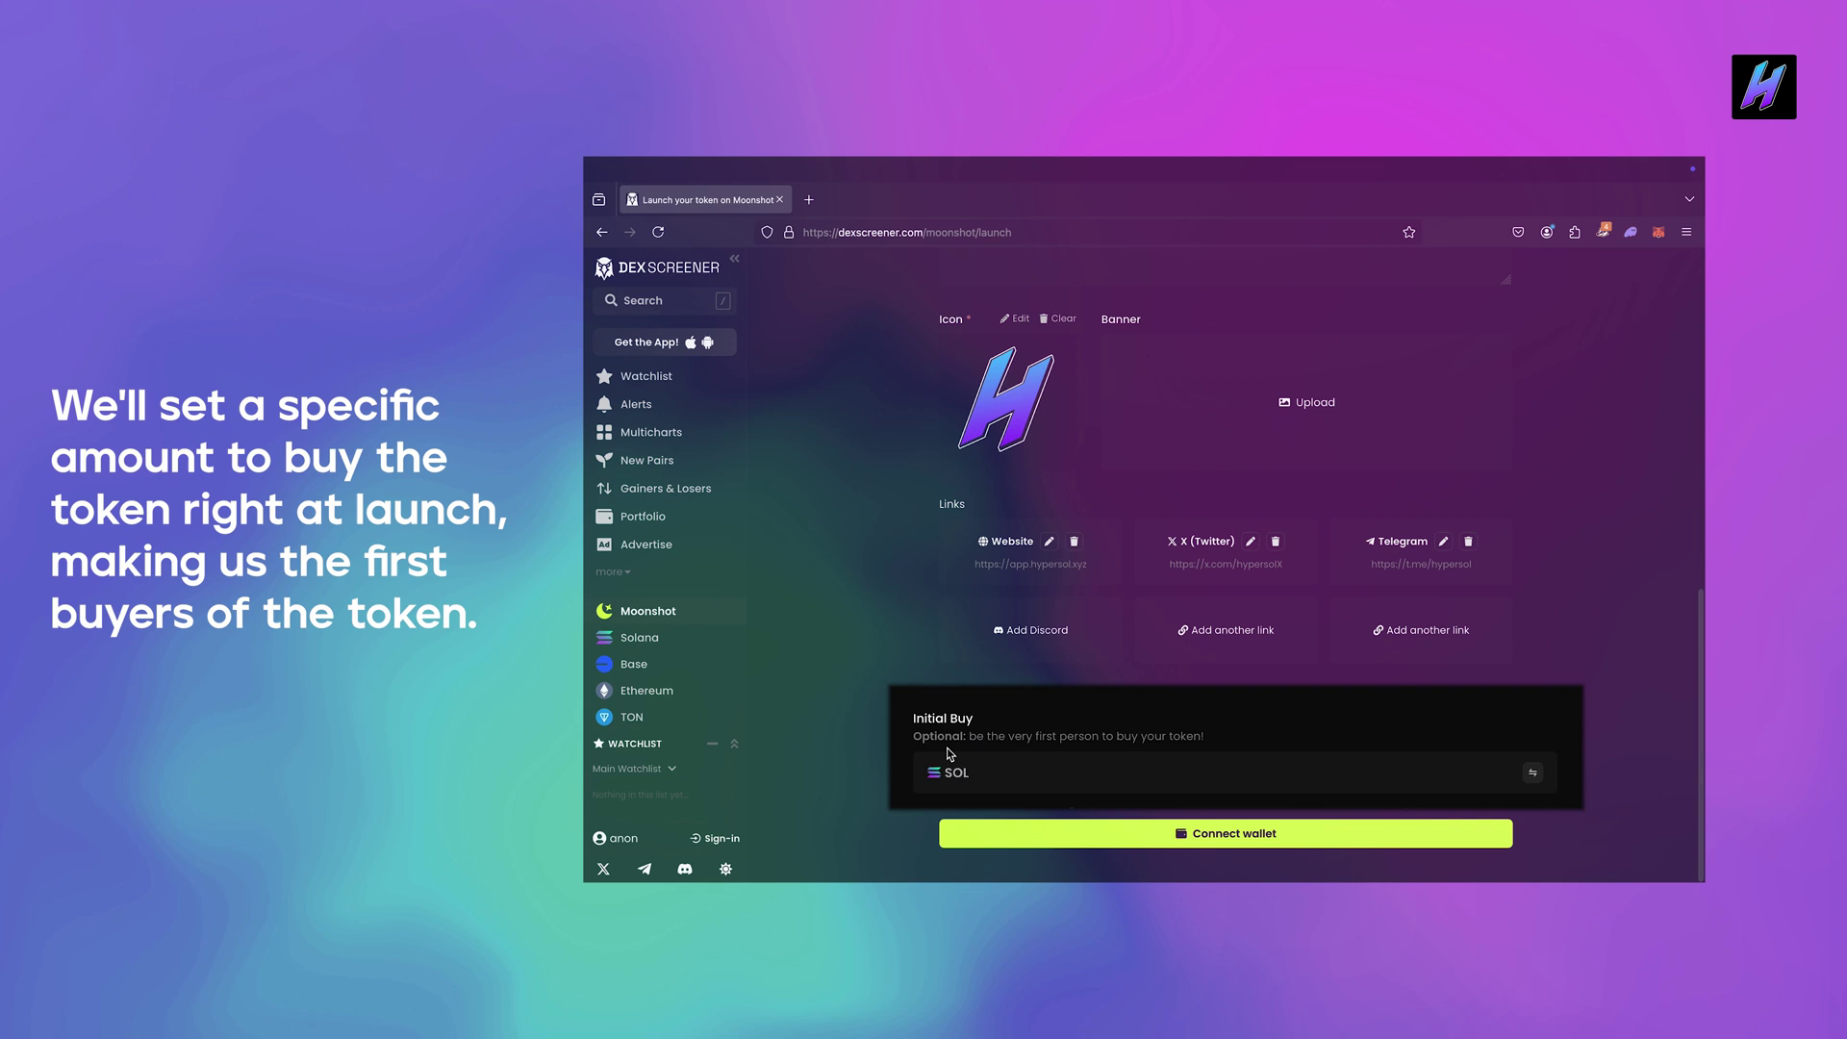
{"action": "left_click", "coordinate": [1010, 778]}
{"action": "type", "text": ".1"}
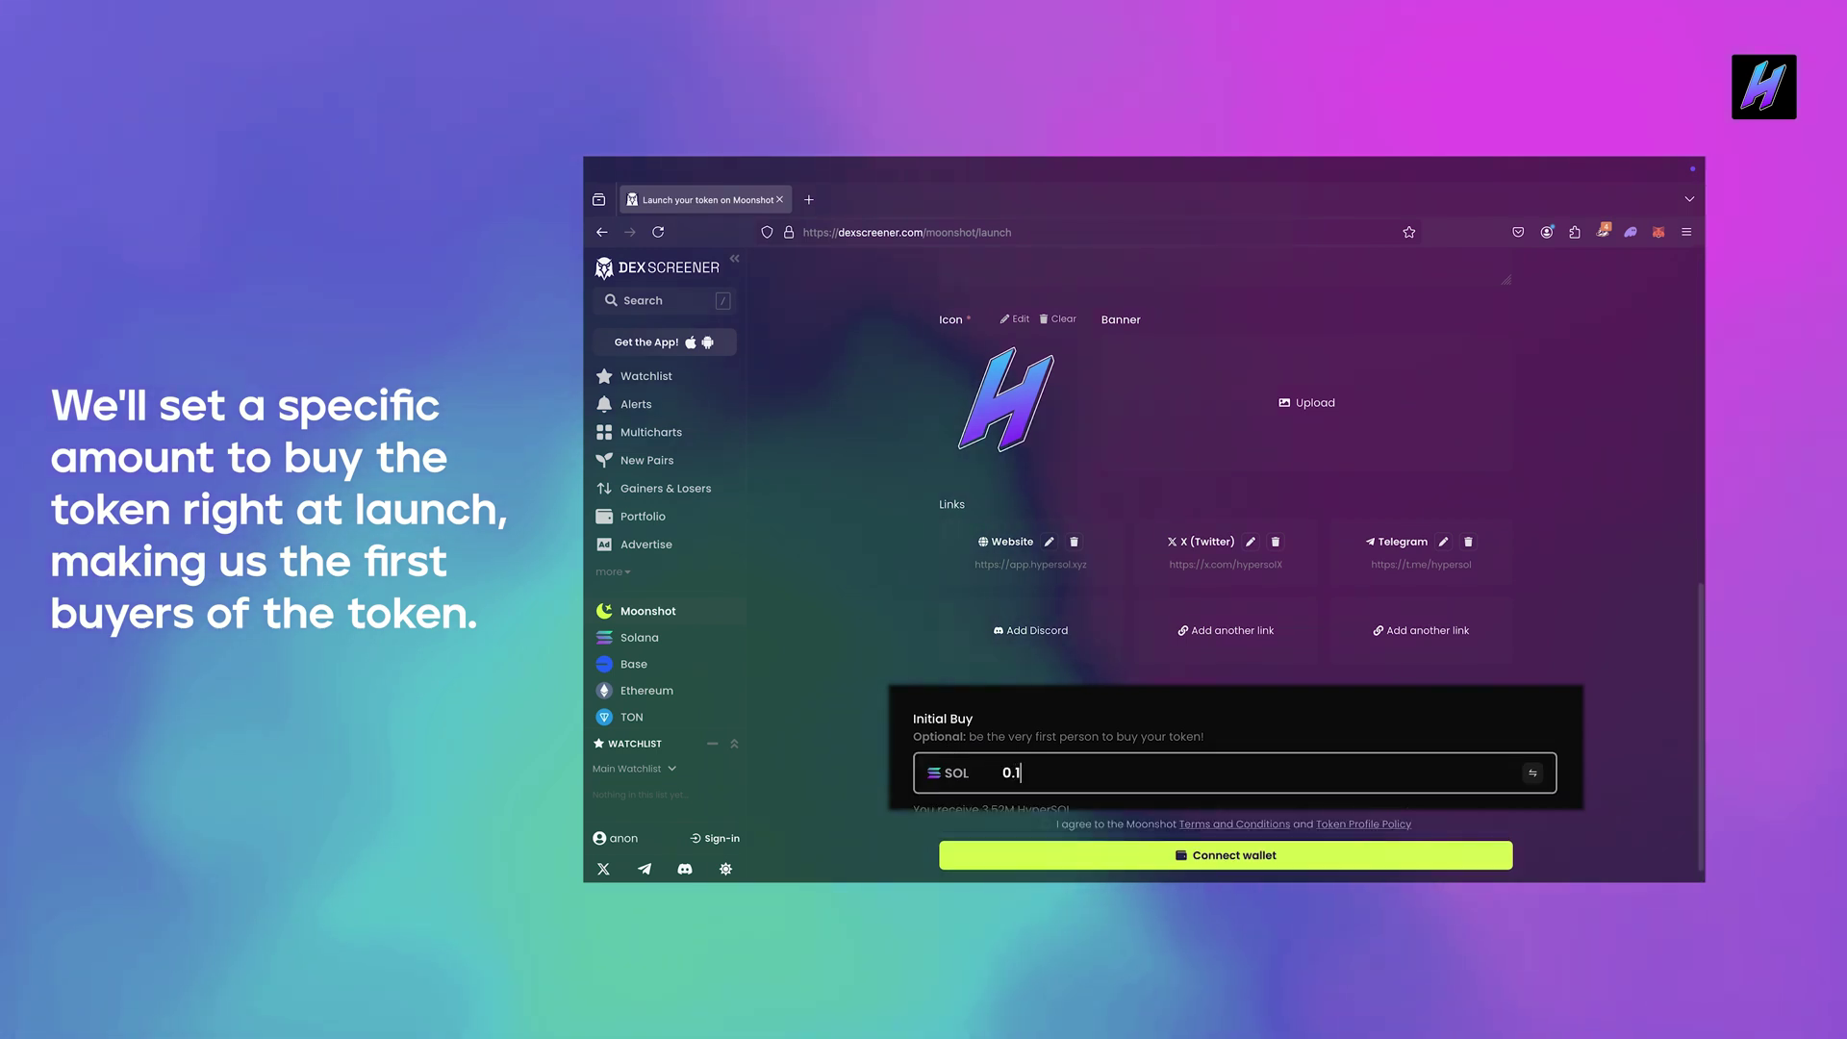
{"action": "scroll", "coordinate": [1054, 808], "scroll_direction": "down", "scroll_amount": 1}
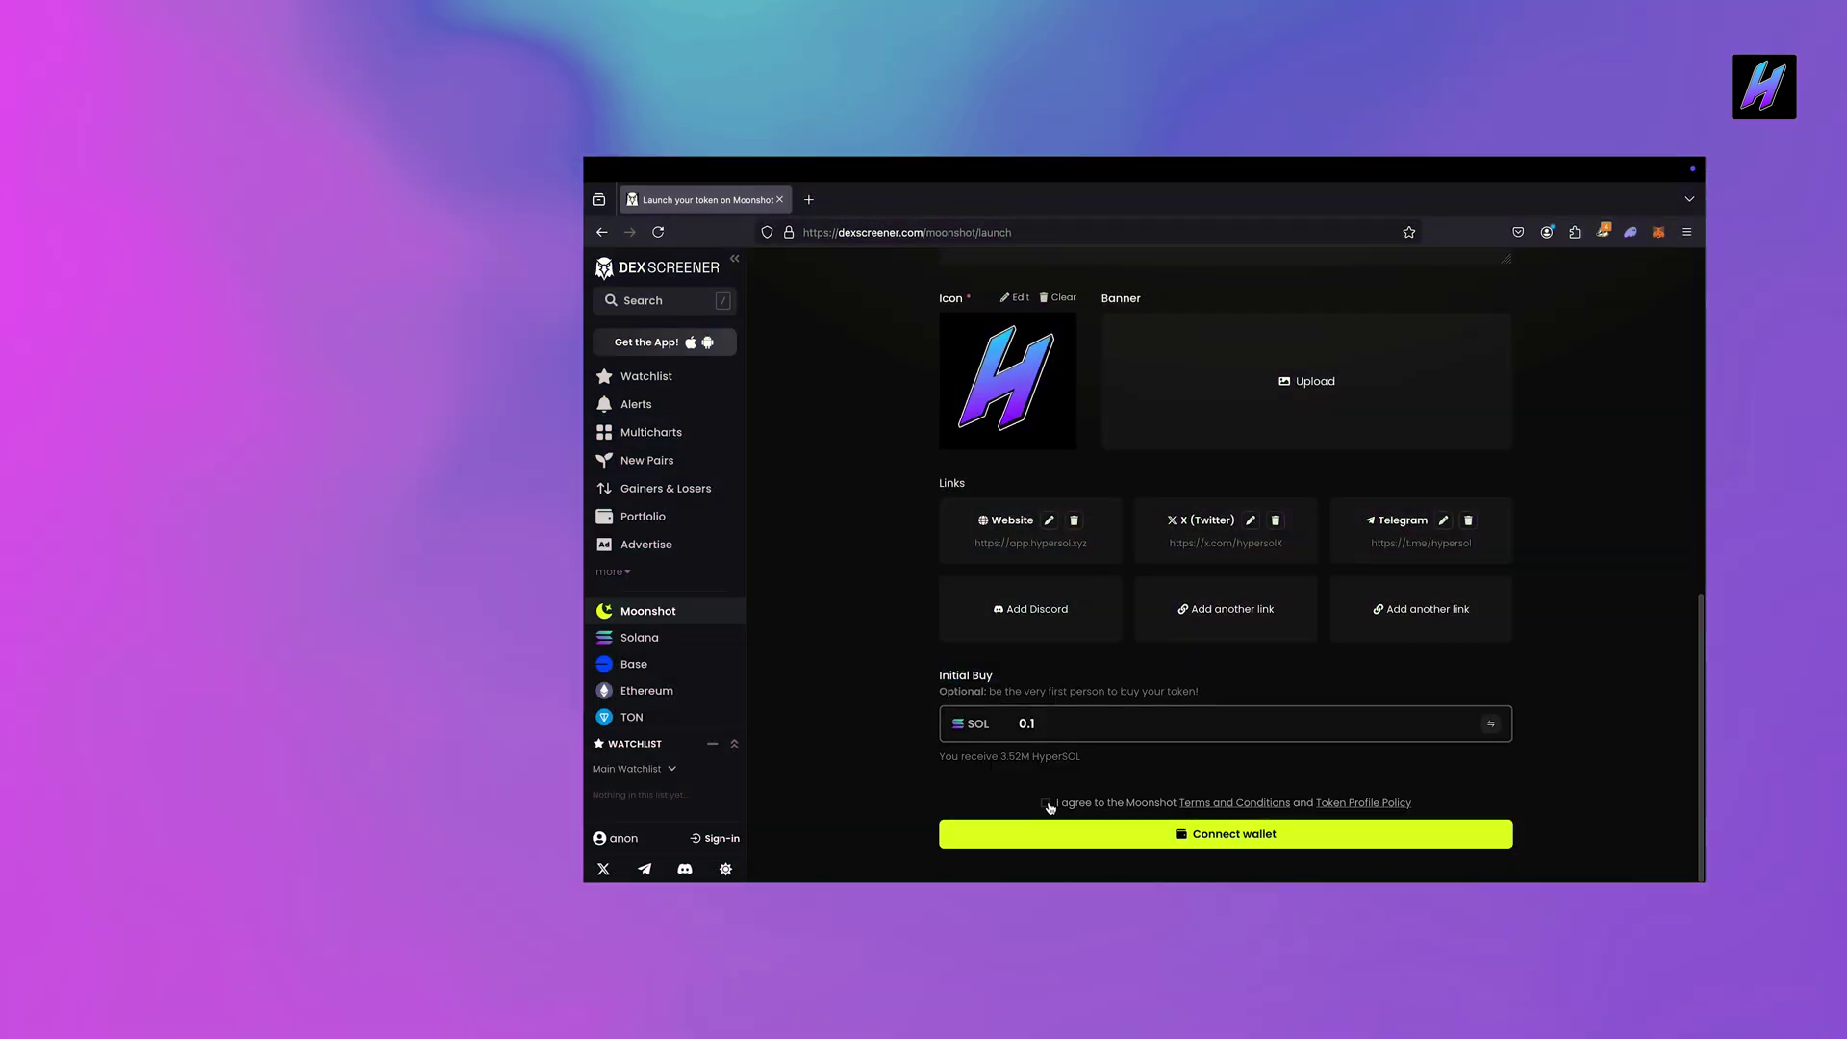
Accept the Moonshot terms and connect the Phantom wallet to DEX Screener
{"action": "left_click", "coordinate": [1047, 803]}
{"action": "left_click", "coordinate": [1232, 836]}
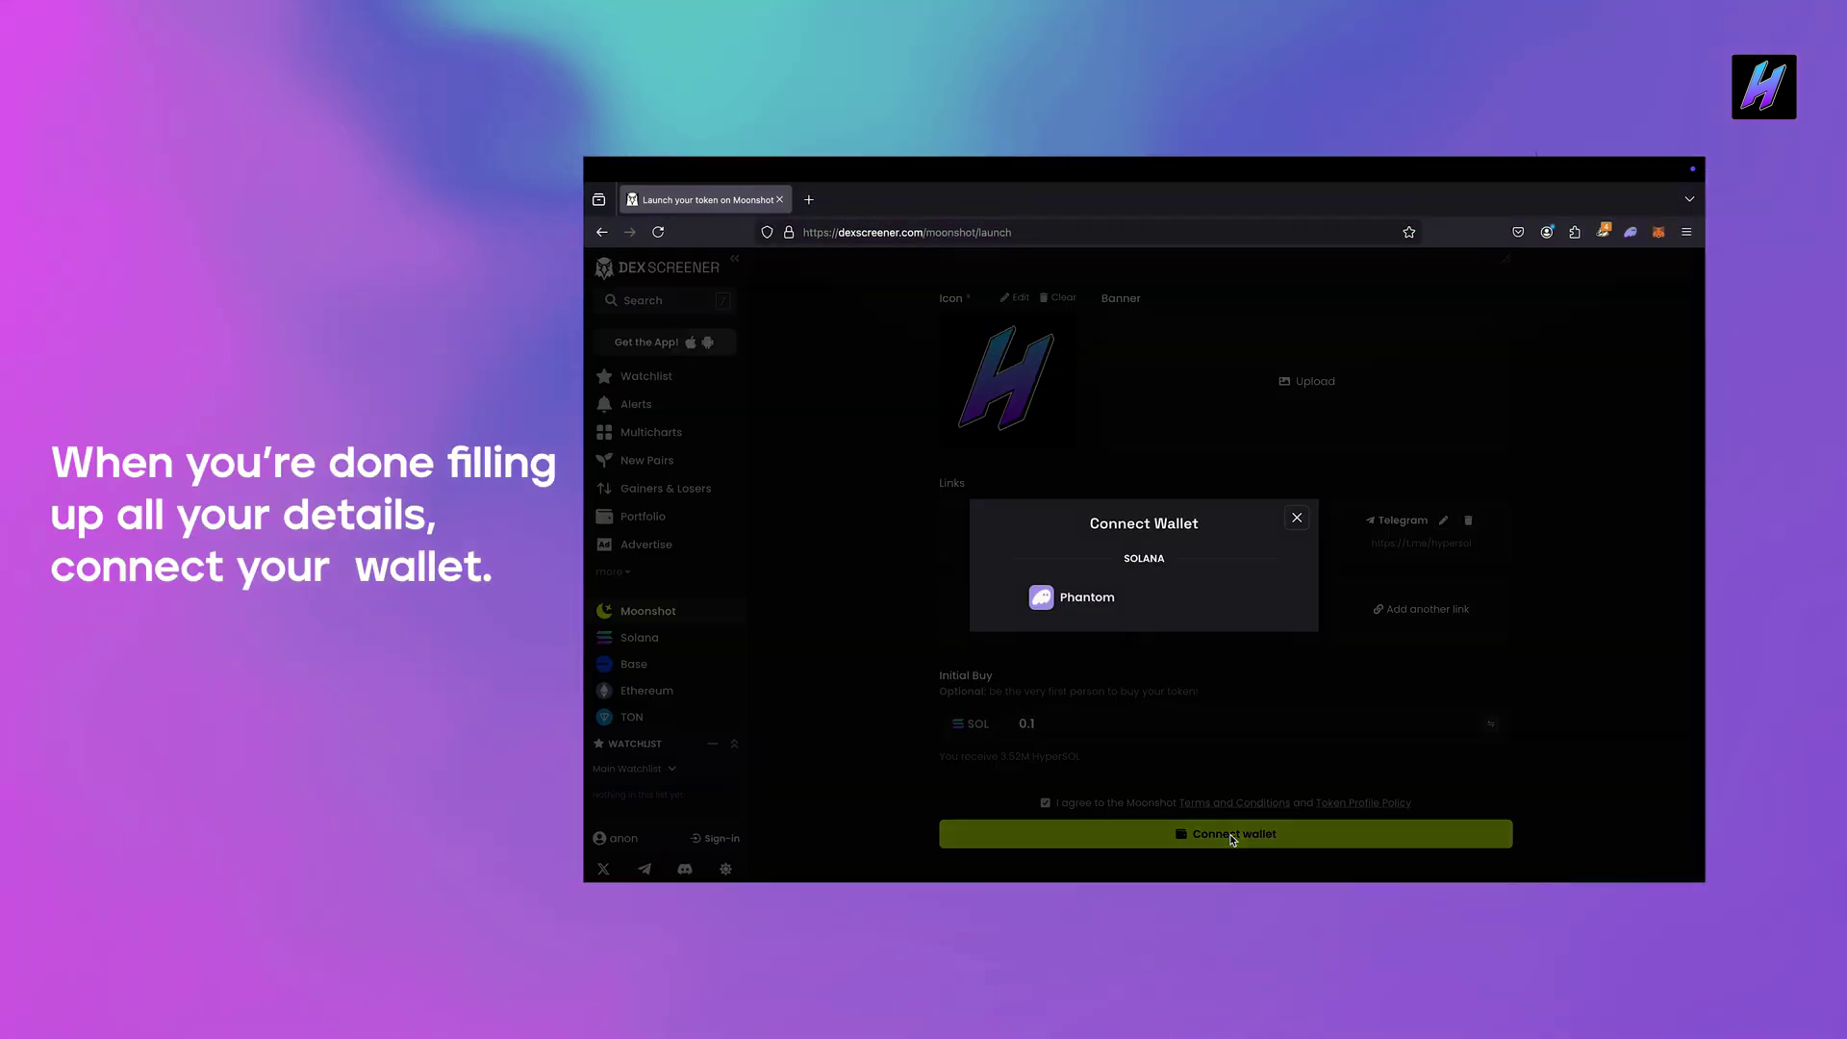
{"action": "left_click", "coordinate": [1084, 613]}
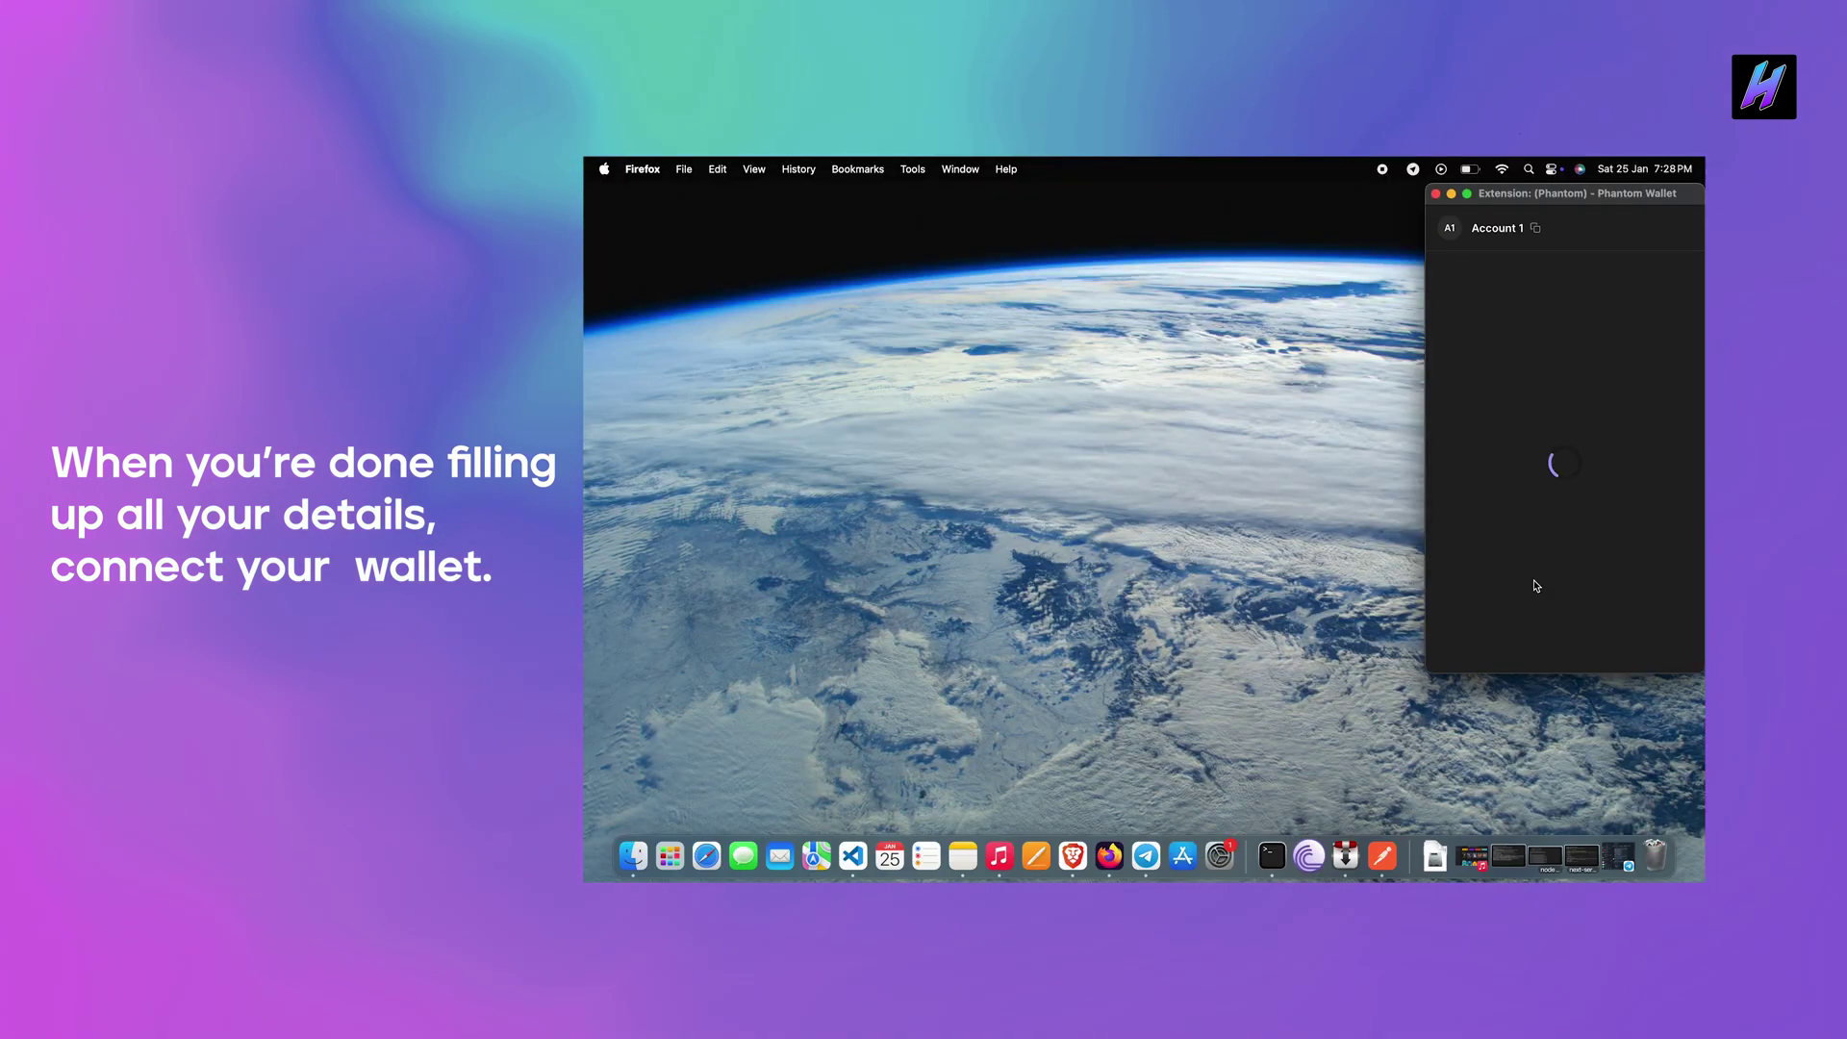
{"action": "left_click", "coordinate": [1633, 649]}
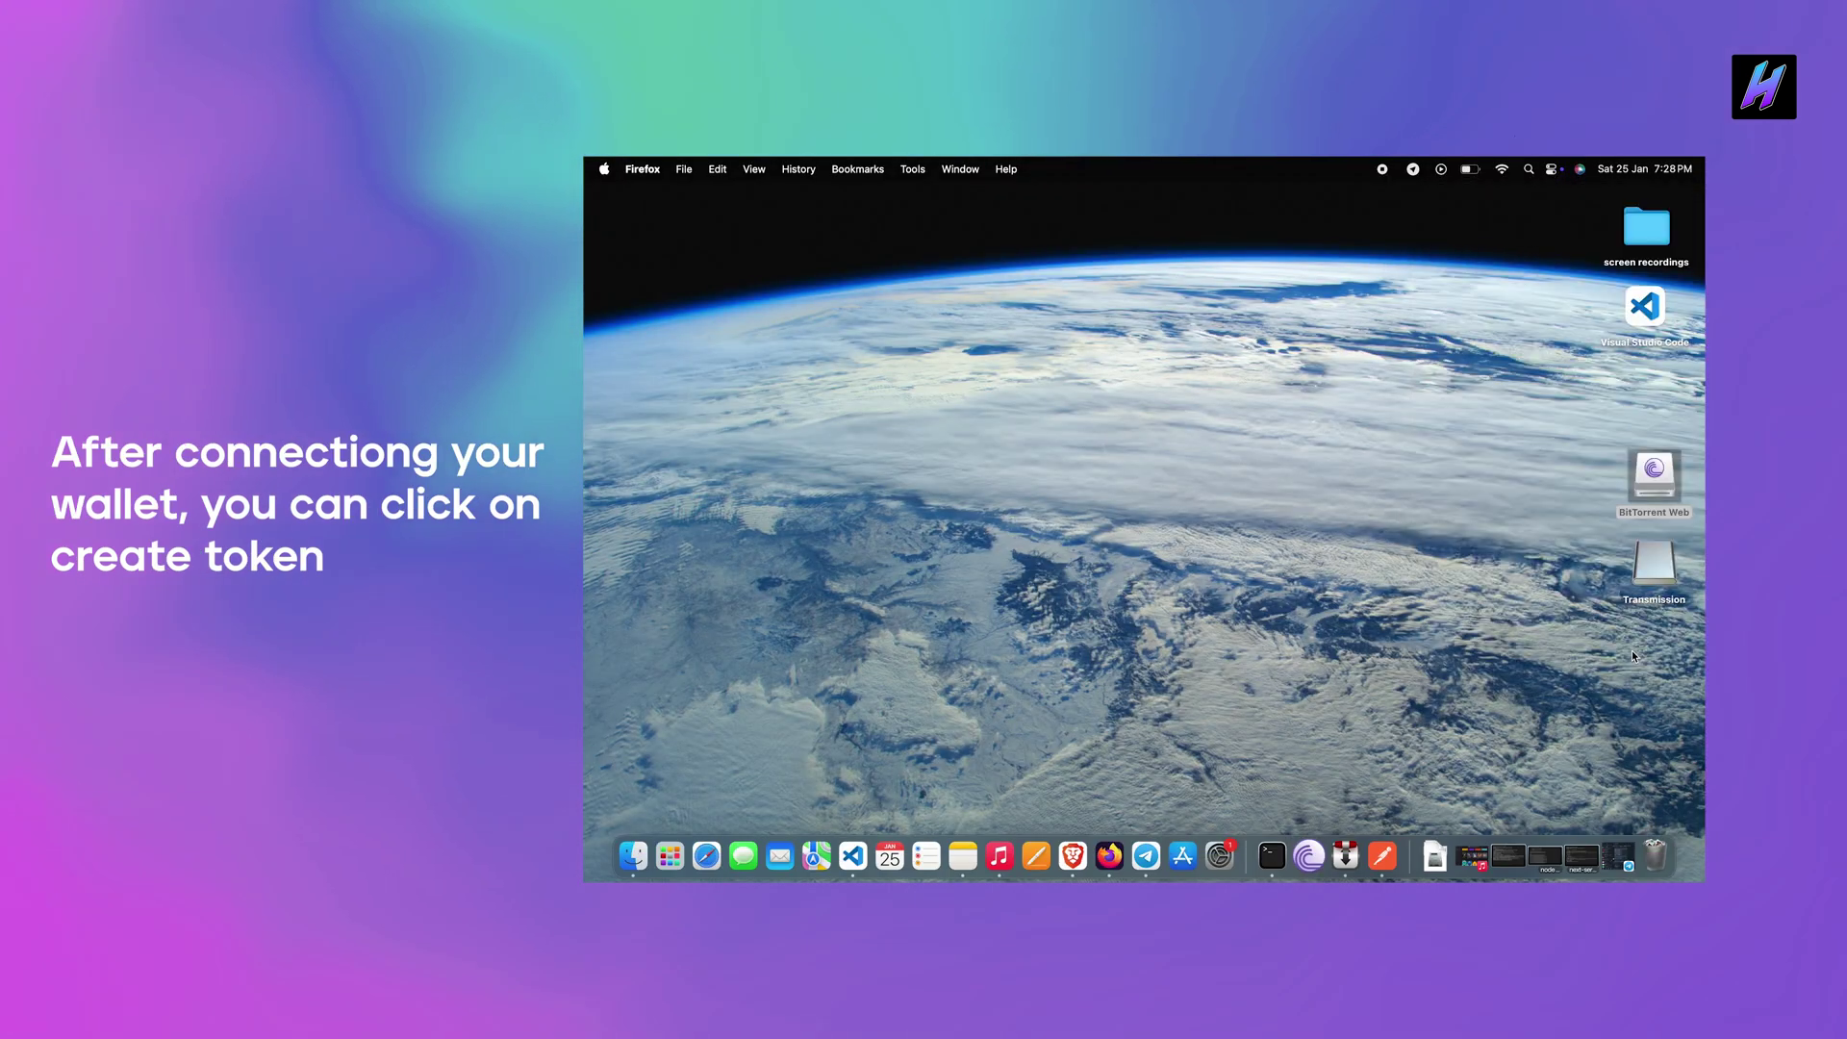
Launch the HyperSOL Test token and confirm the transactions in Phantom
{"action": "left_click", "coordinate": [1110, 860]}
{"action": "left_click", "coordinate": [1191, 836]}
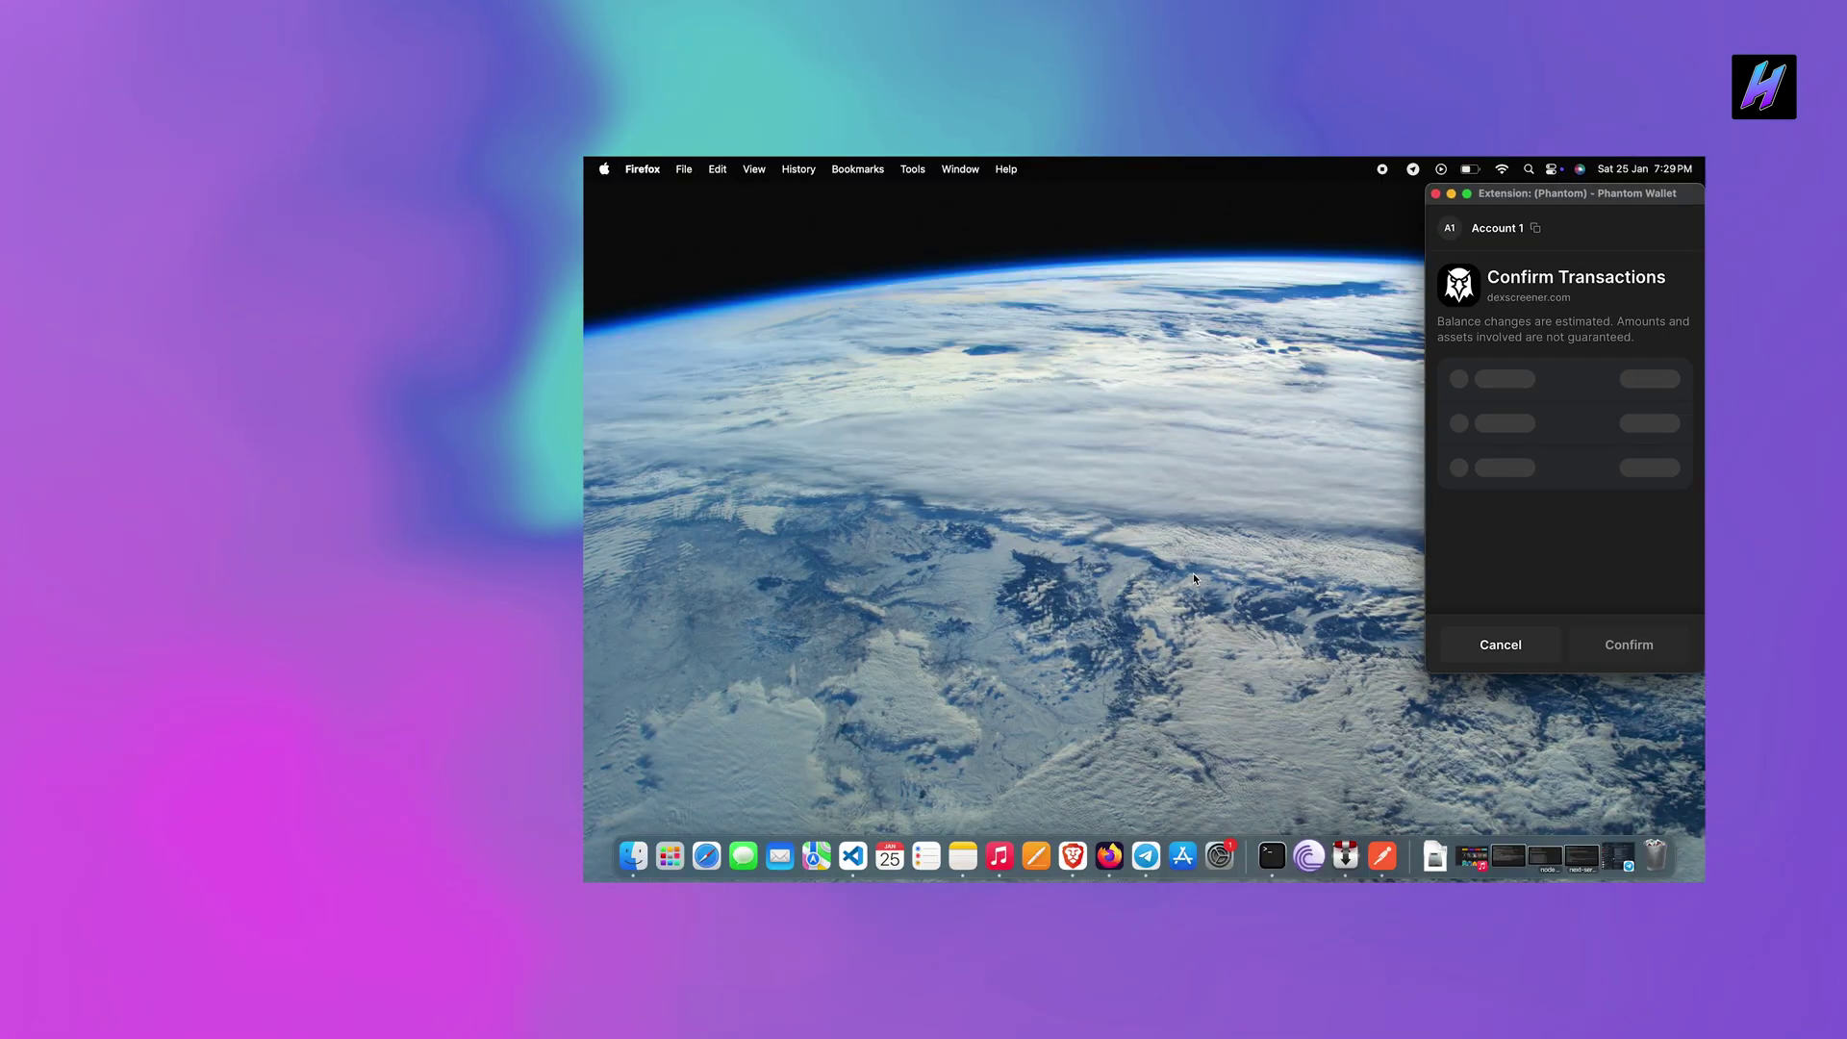
{"action": "left_click", "coordinate": [1647, 648]}
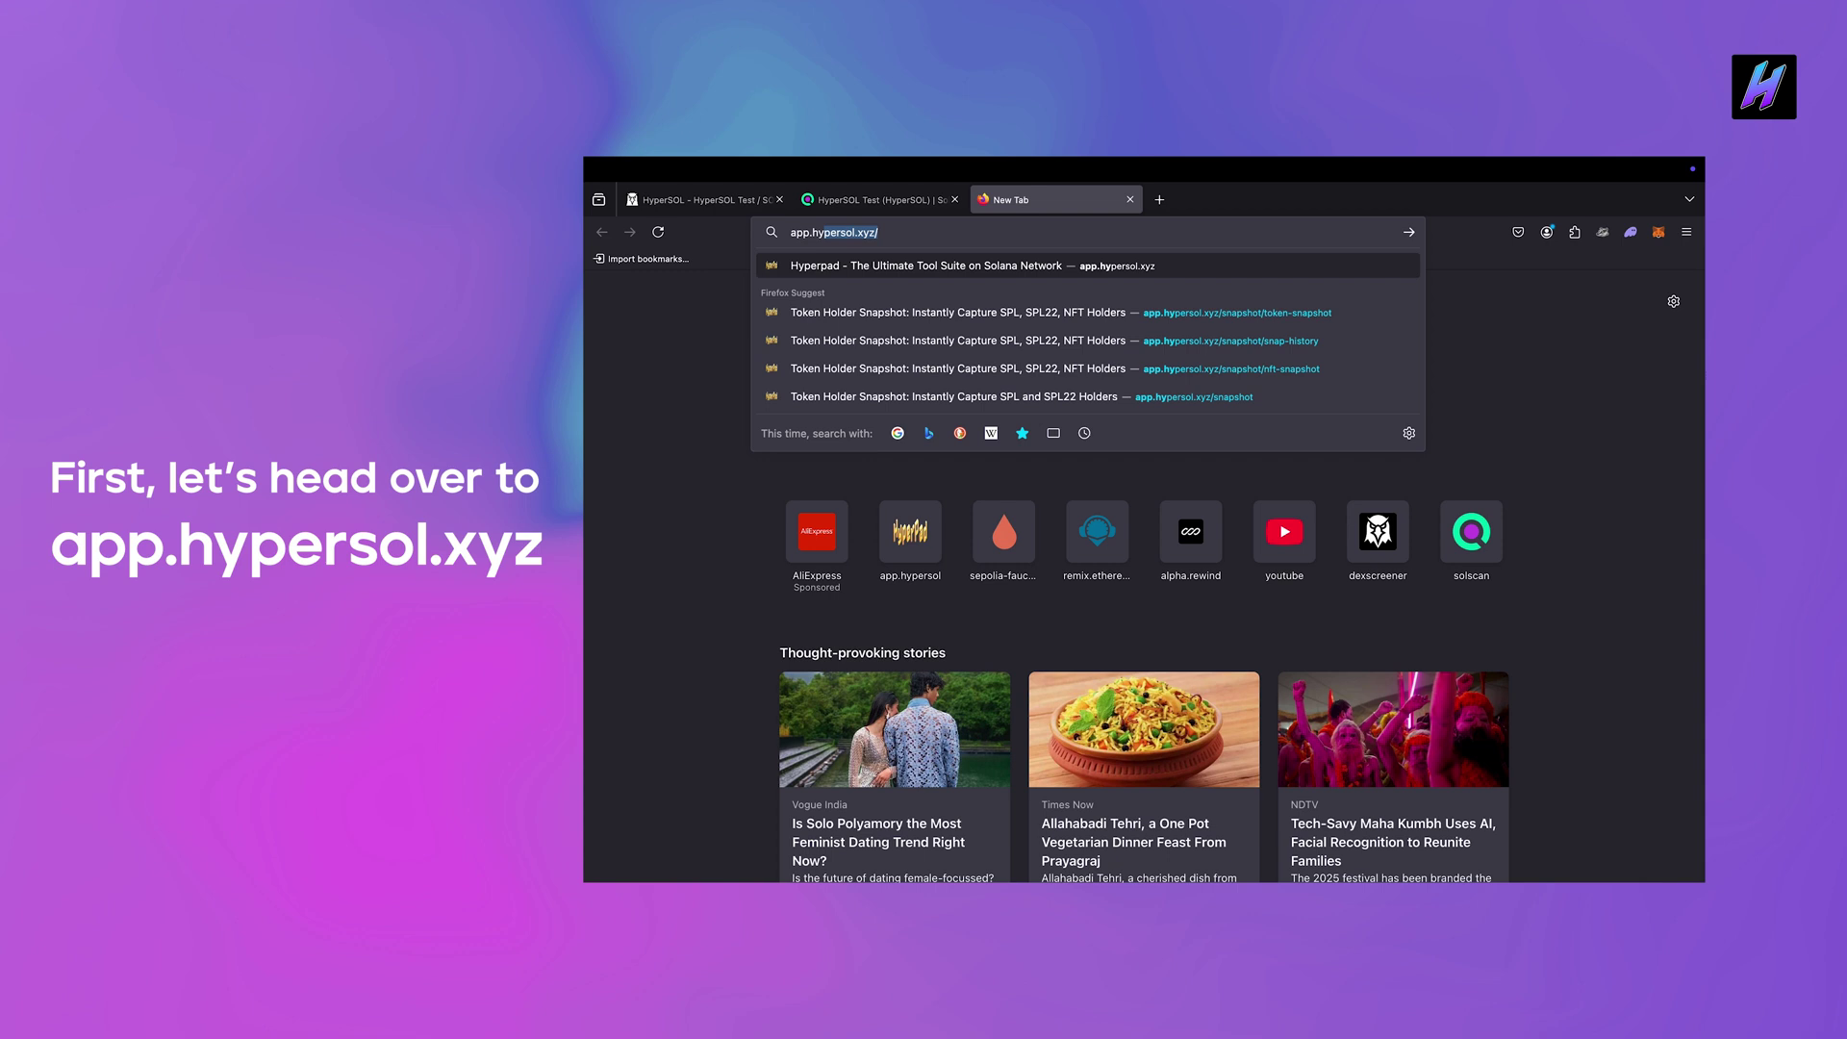
Load app.hypersol.xyz and open the Moonshot Bump bot page at its empty Mint Address field
{"action": "key", "text": "Return"}
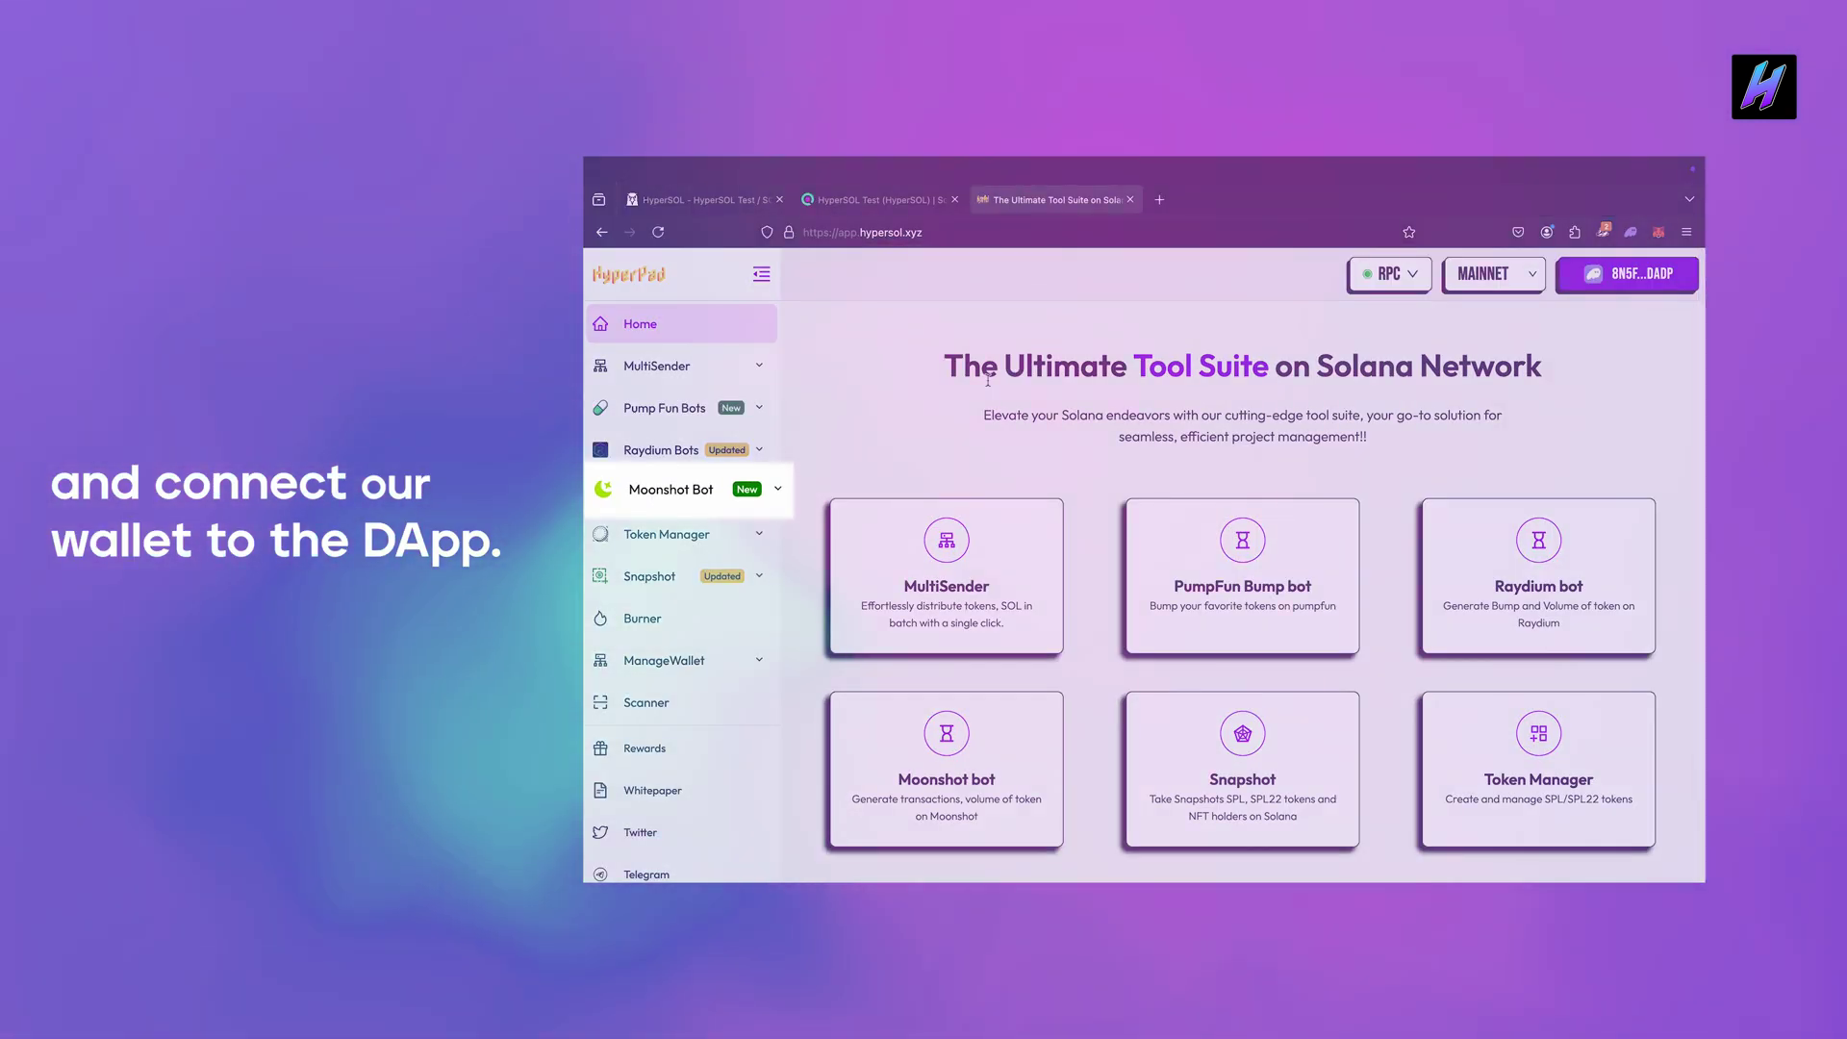
{"action": "left_click", "coordinate": [697, 490]}
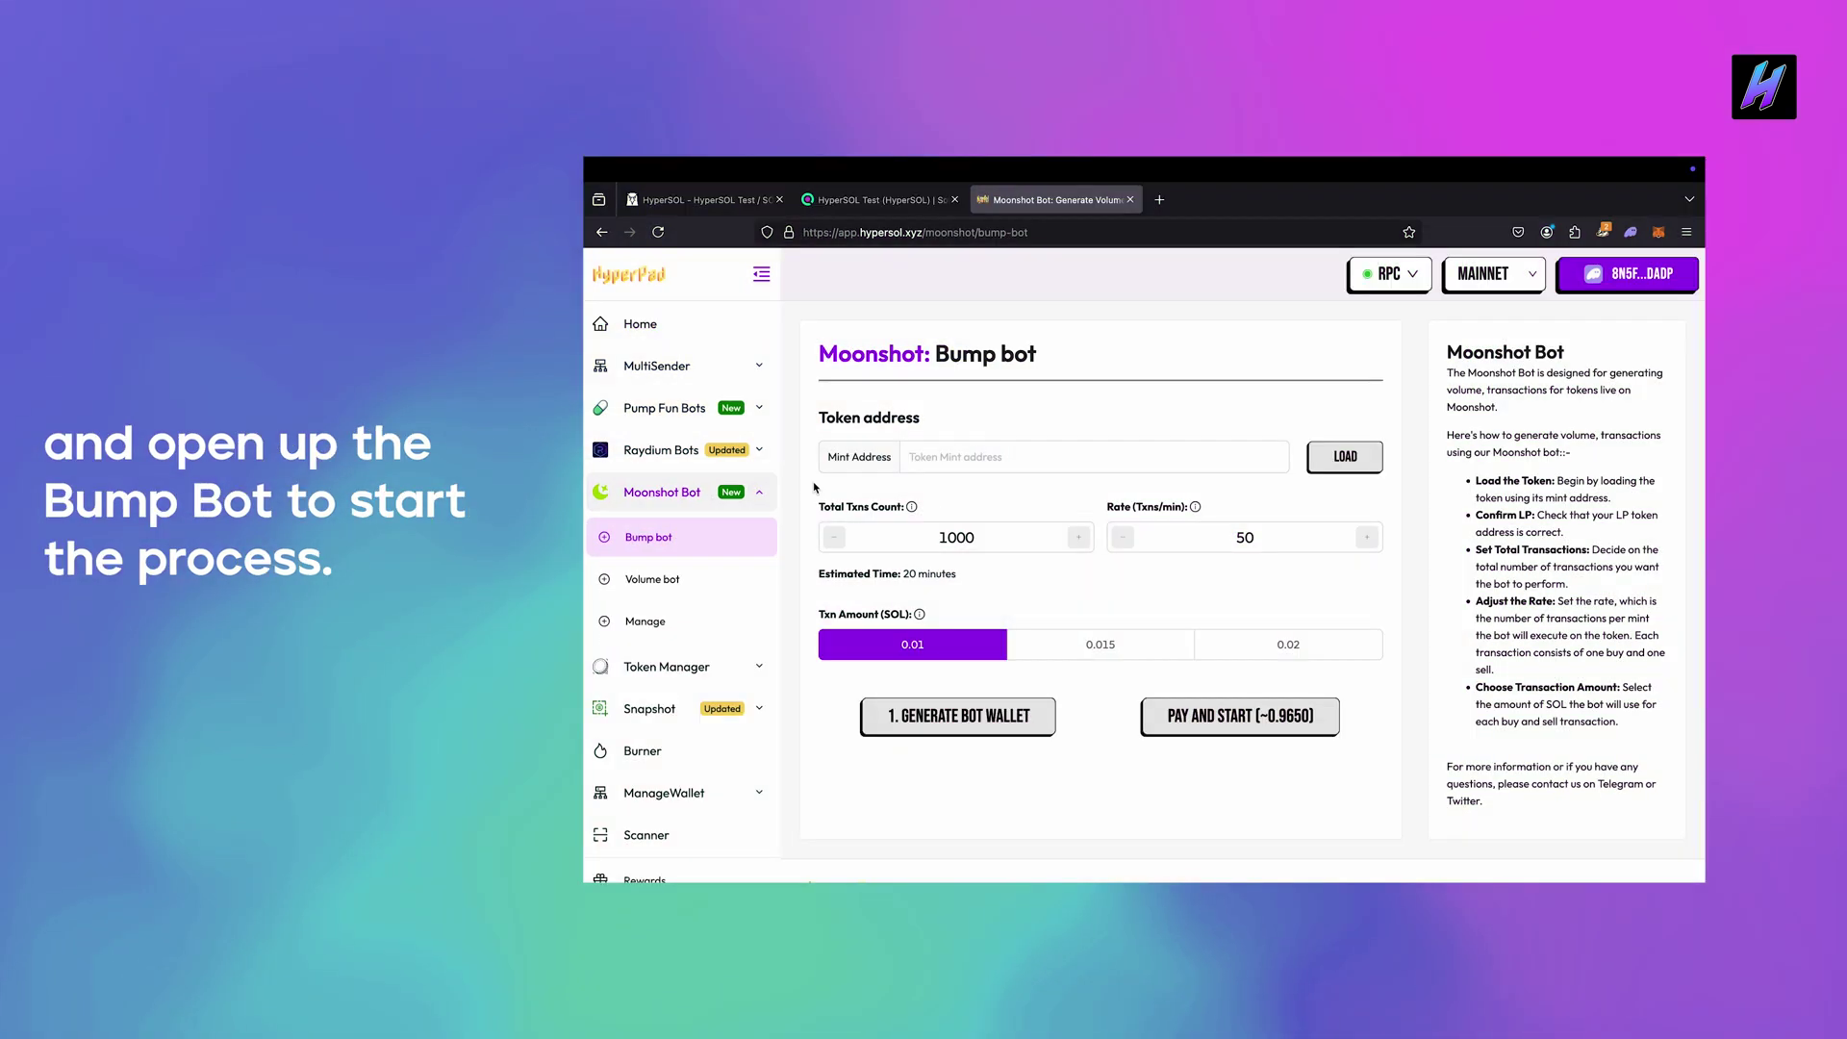
{"action": "left_click", "coordinate": [923, 463]}
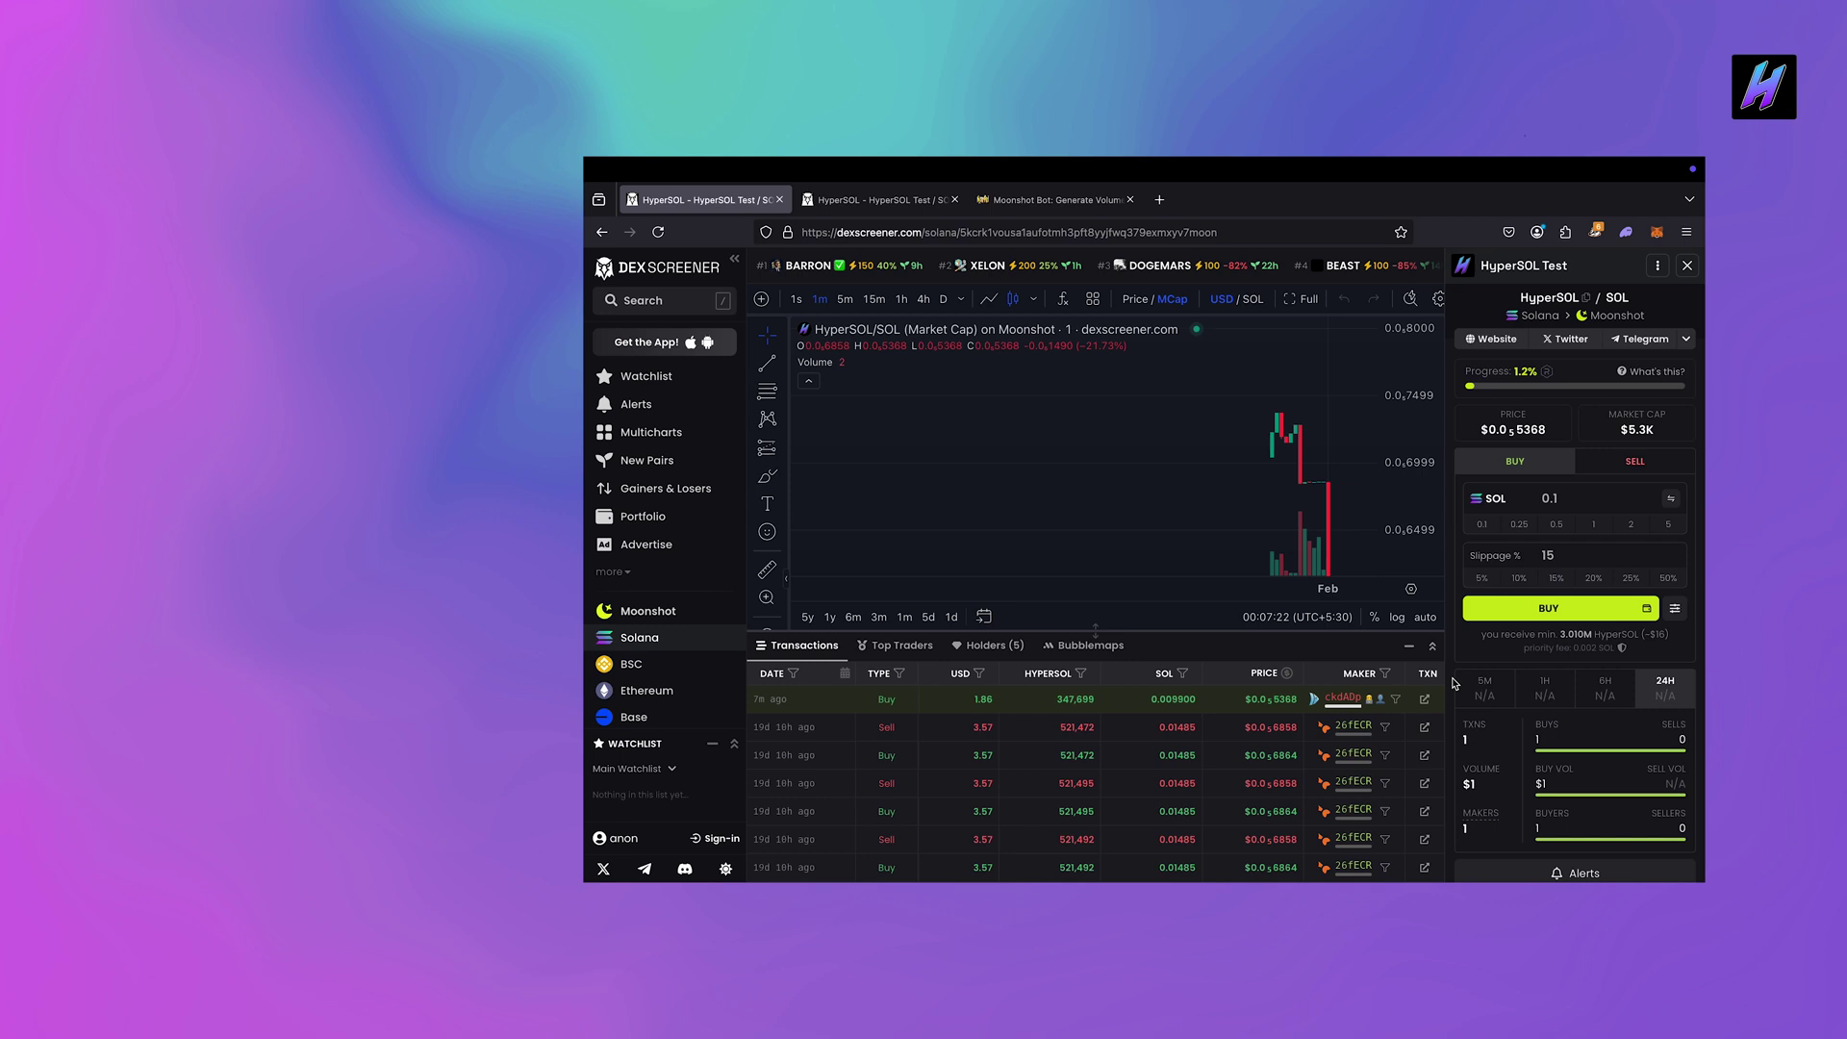
Copy HyperSOL Test's mint address from the token info panel and return to the HyperPad tab
{"action": "scroll", "coordinate": [1483, 739], "scroll_direction": "down", "scroll_amount": 3}
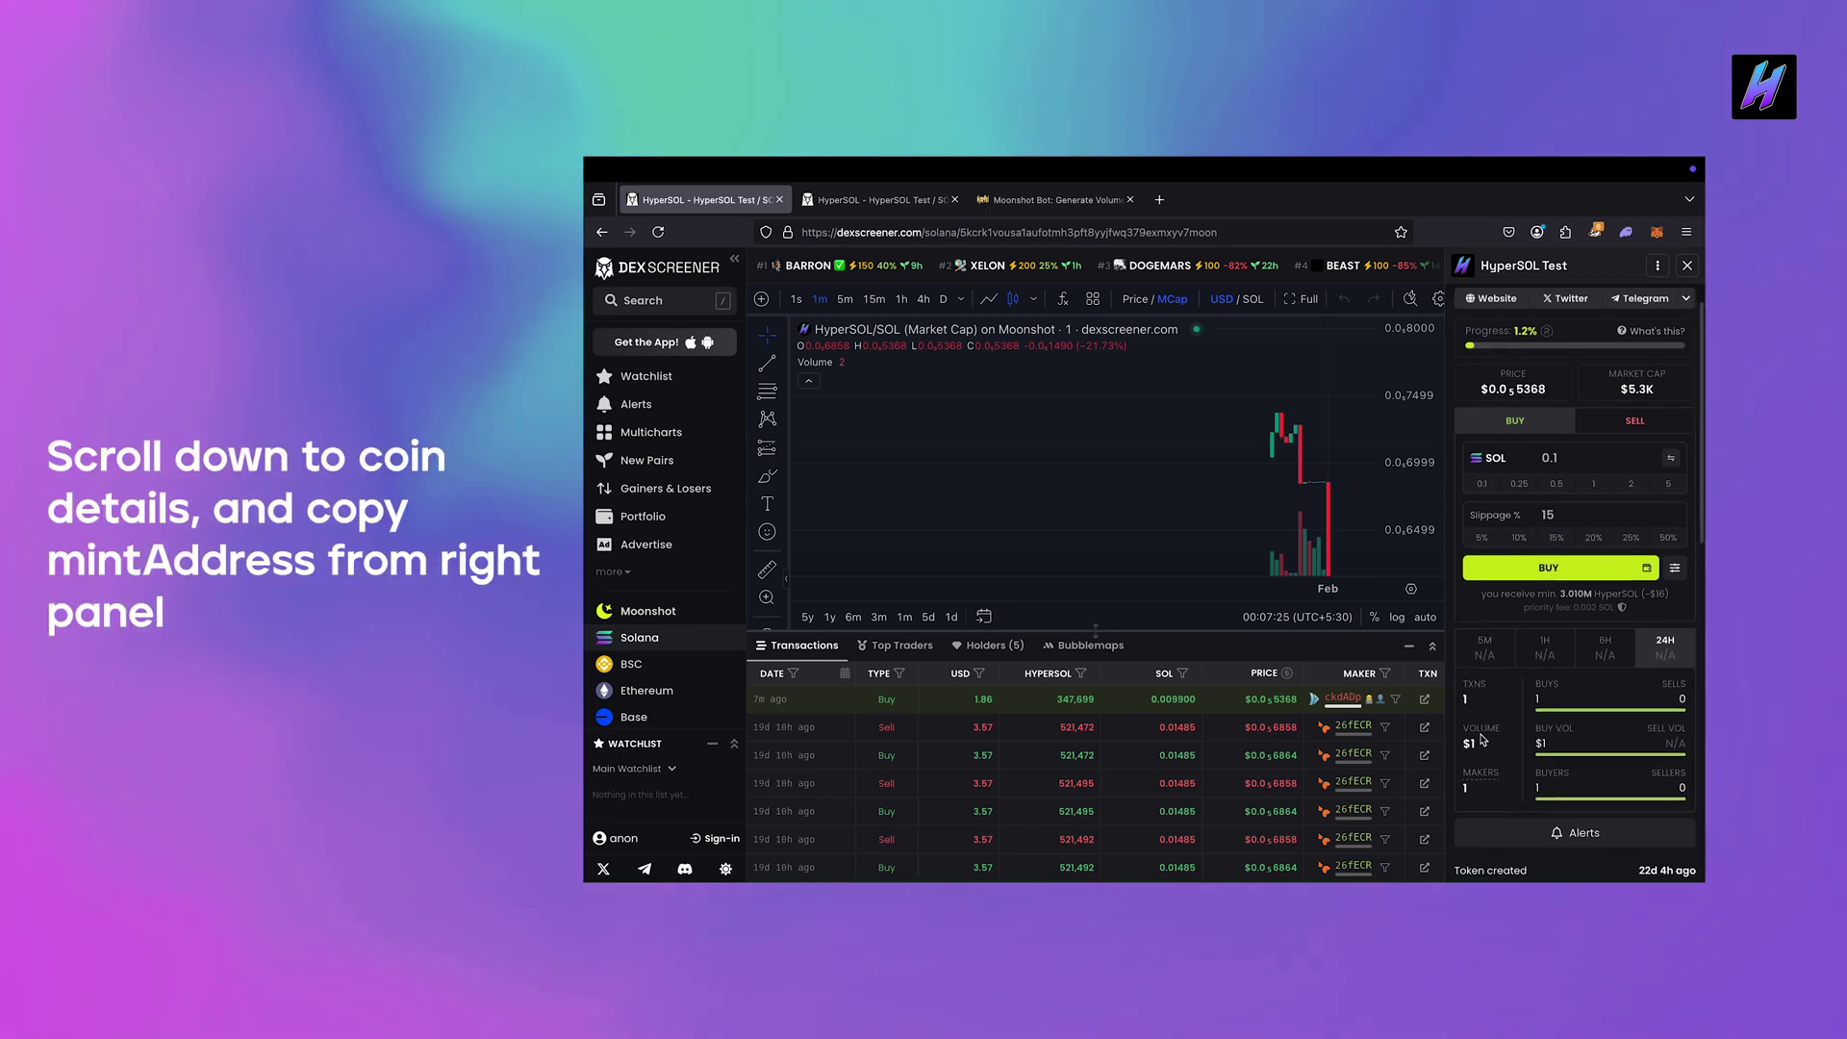
{"action": "scroll", "coordinate": [1479, 760], "scroll_direction": "up", "scroll_amount": 3}
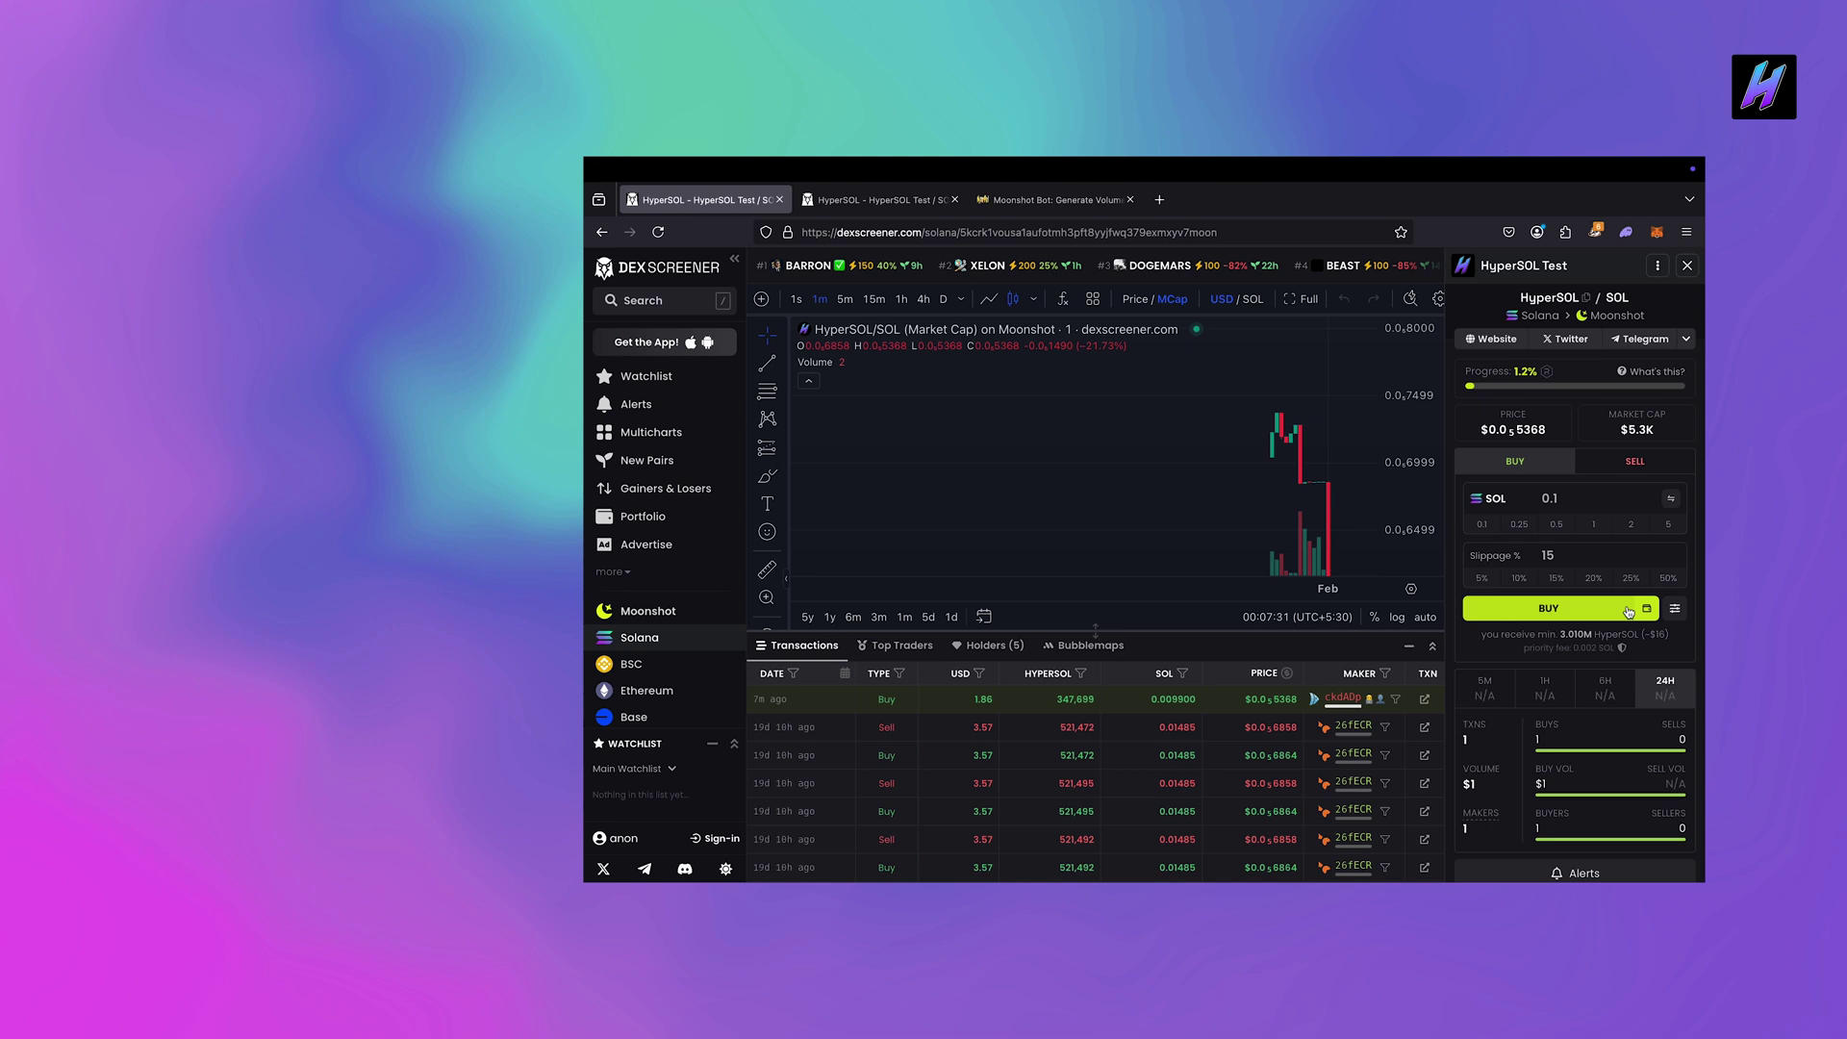
{"action": "scroll", "coordinate": [1630, 612], "scroll_direction": "down", "scroll_amount": 3}
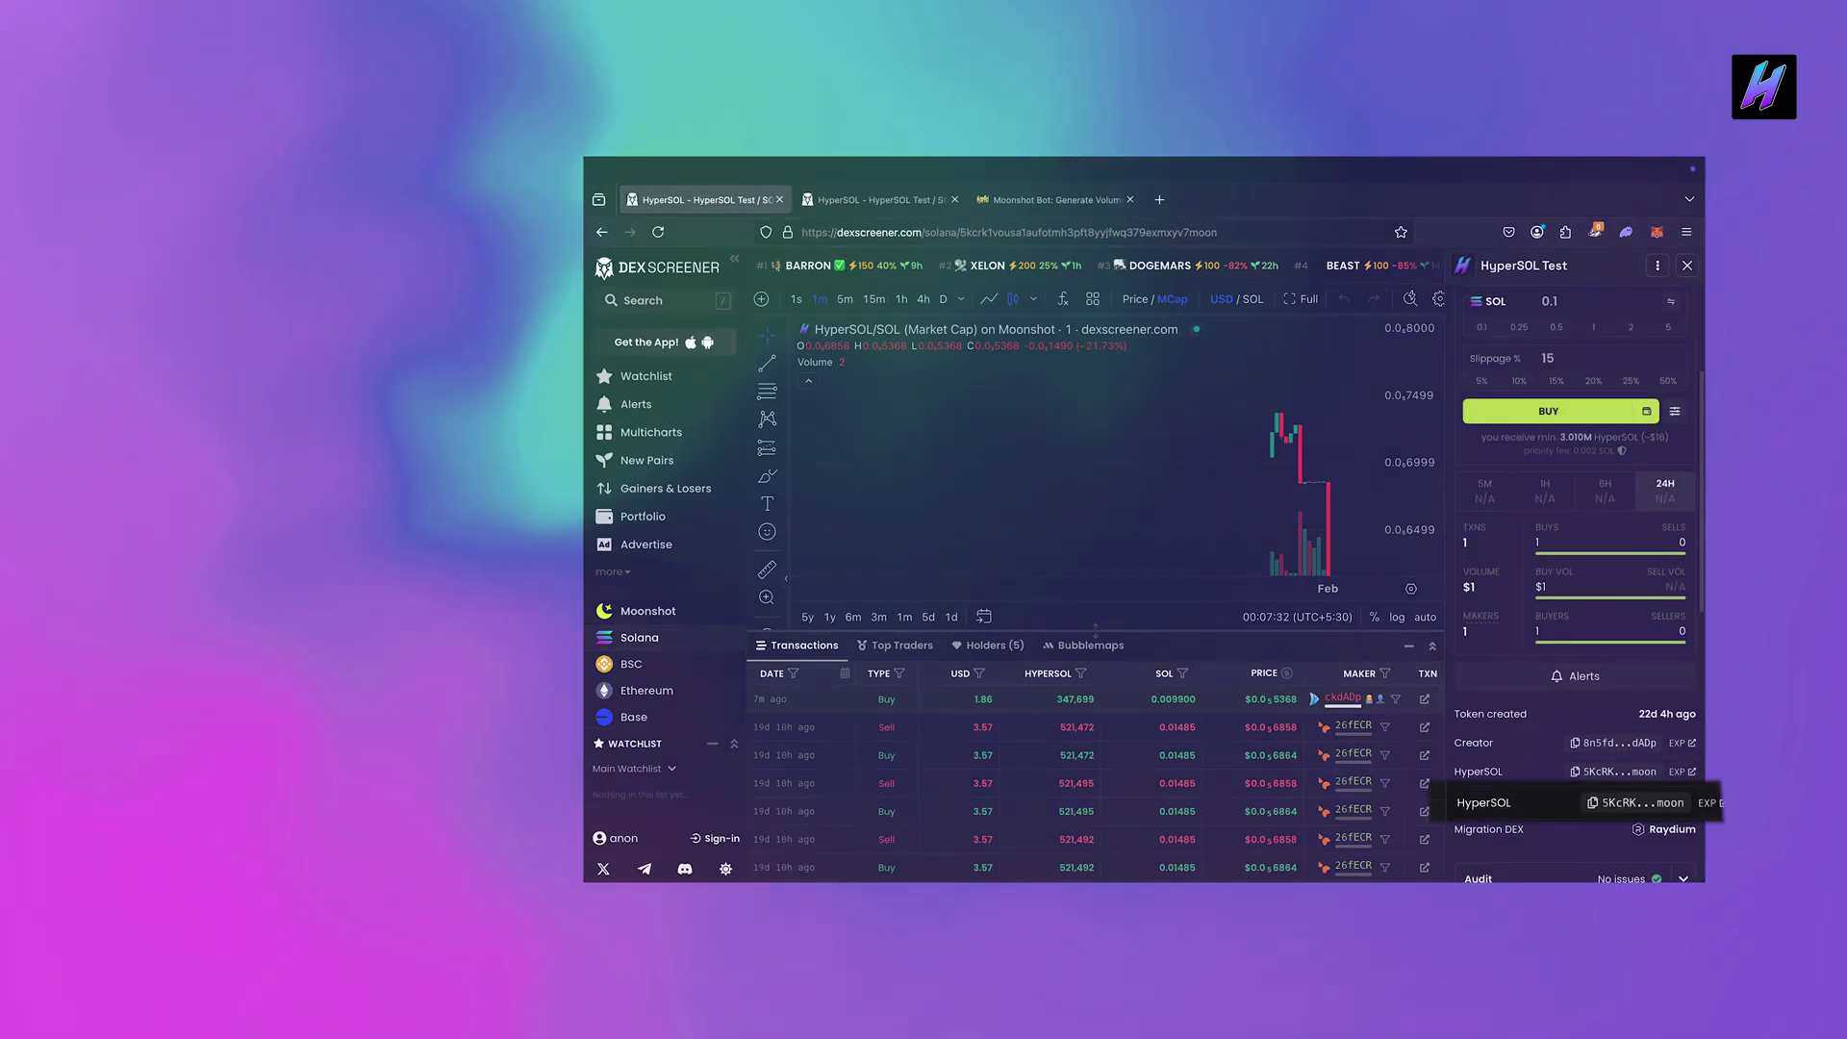
{"action": "left_click", "coordinate": [1638, 806]}
{"action": "left_click", "coordinate": [1038, 200]}
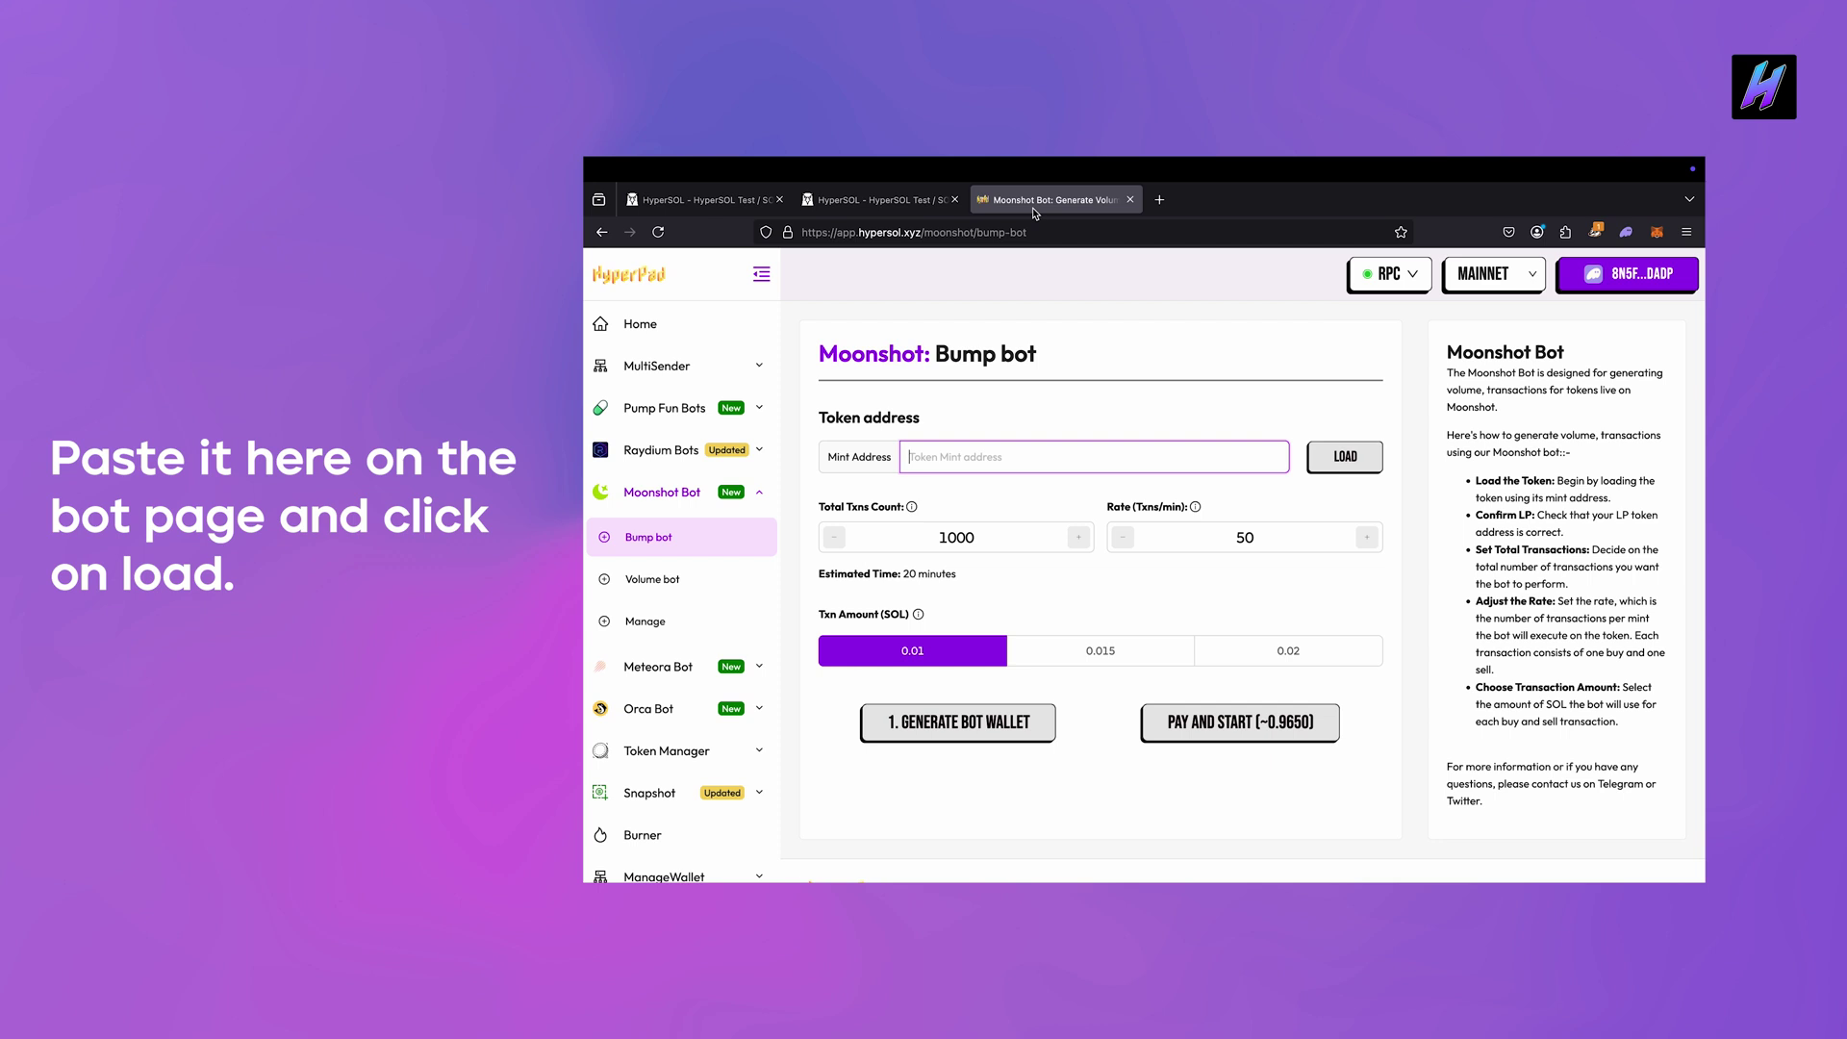
Load HyperSOL Test into the bump bot, set 350 transactions at 200/min, and generate and copy the bot wallet key
{"action": "key", "text": "ctrl+v"}
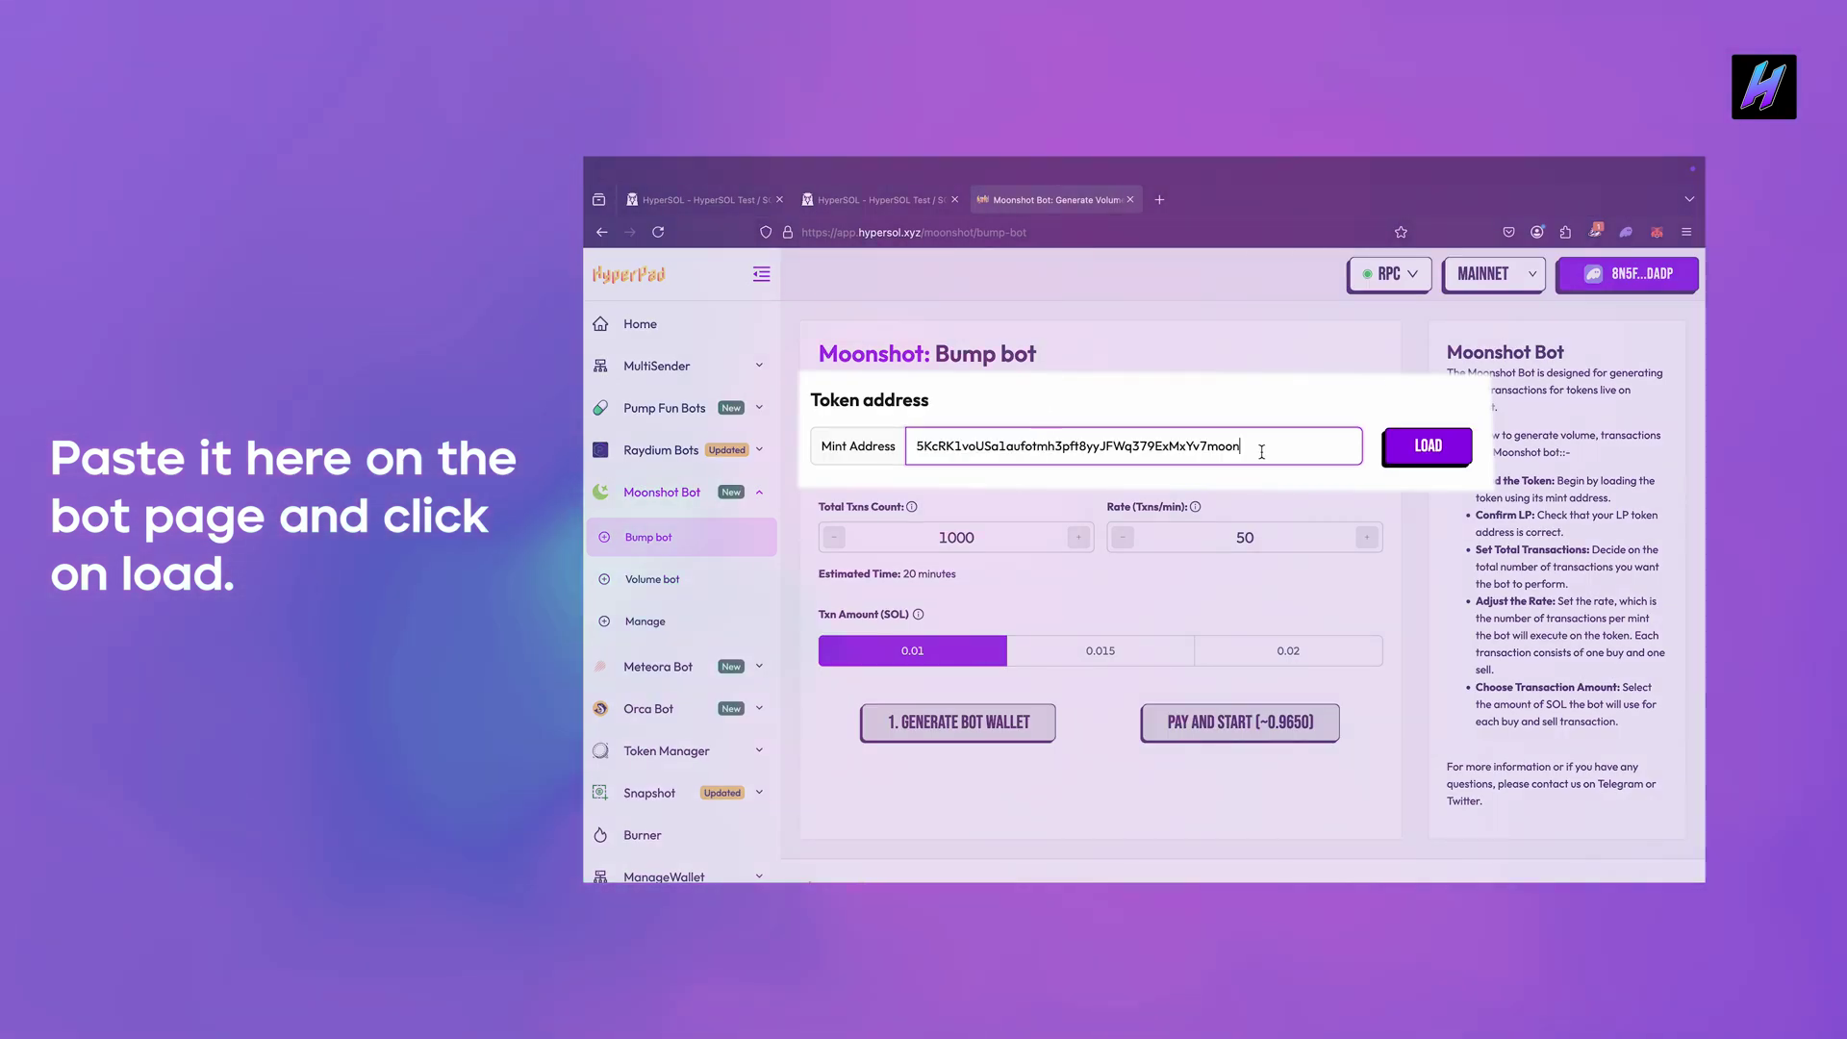
{"action": "left_click", "coordinate": [1424, 447]}
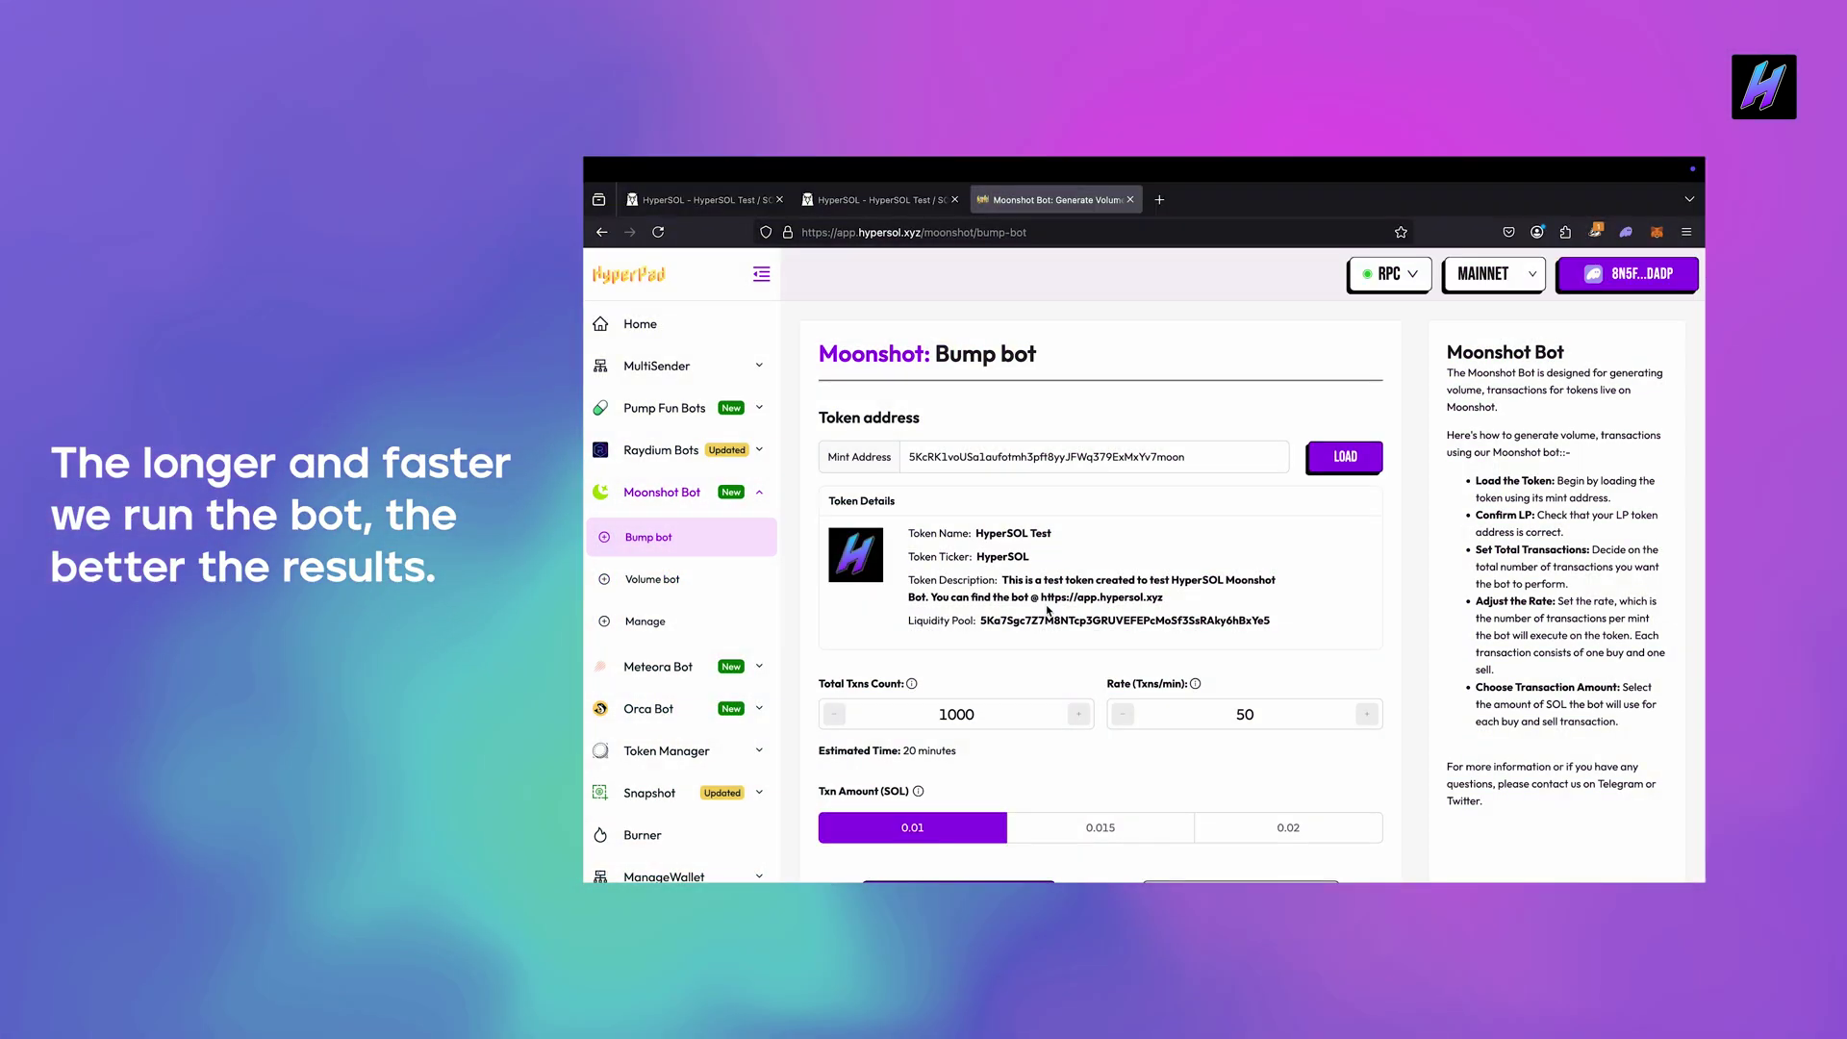
{"action": "scroll", "coordinate": [1059, 596], "scroll_direction": "down", "scroll_amount": 2}
{"action": "double_click", "coordinate": [937, 639]}
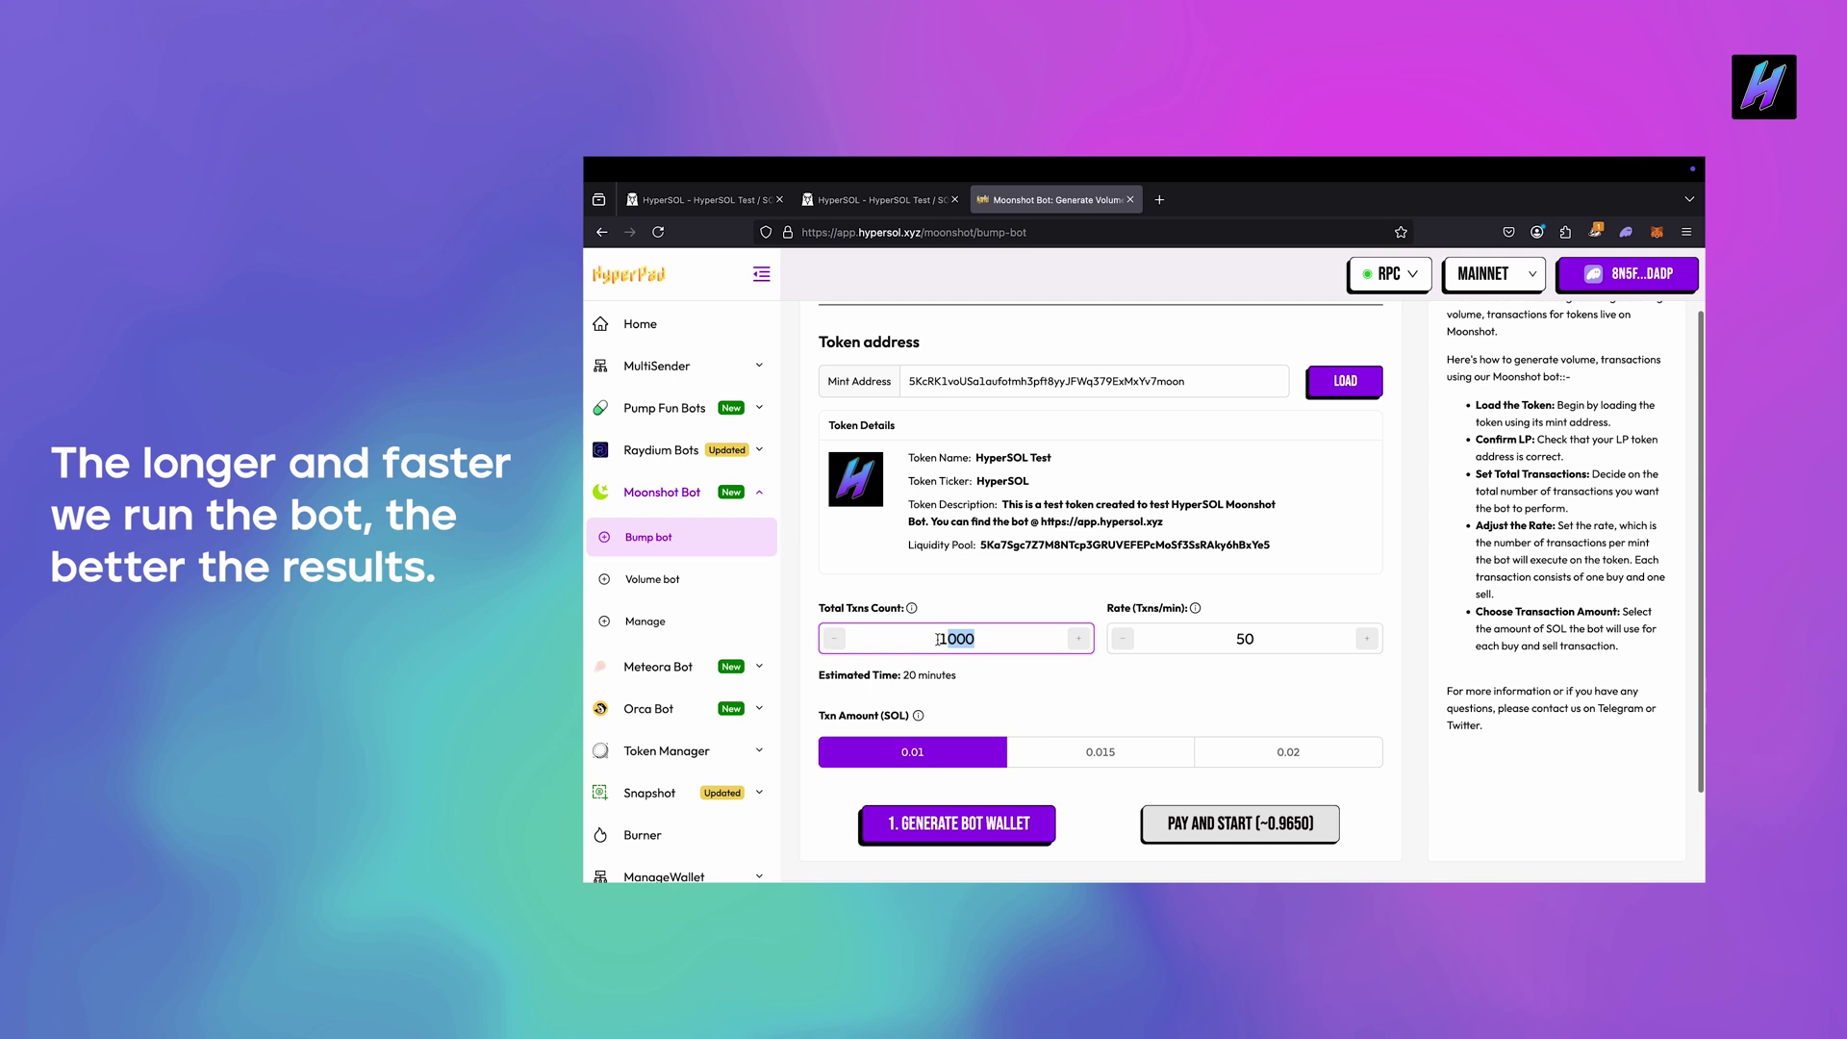
{"action": "type", "text": "500"}
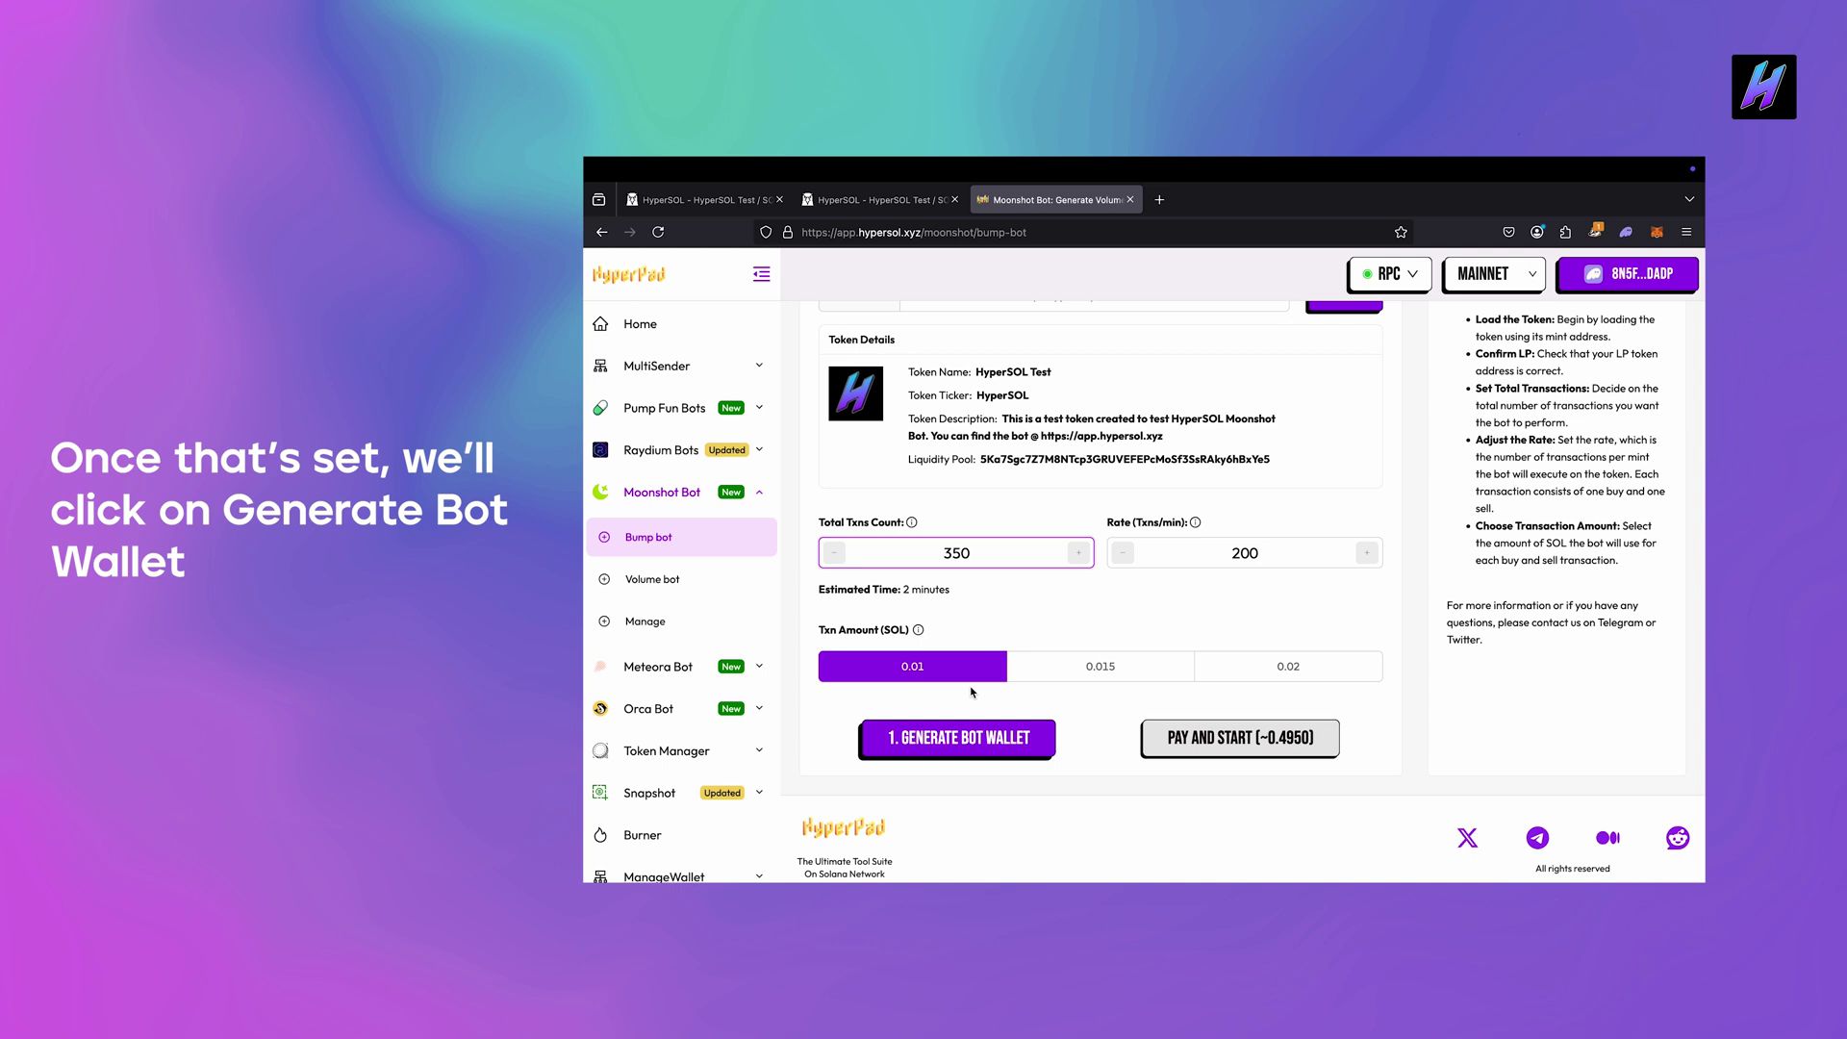
{"action": "left_click", "coordinate": [962, 738]}
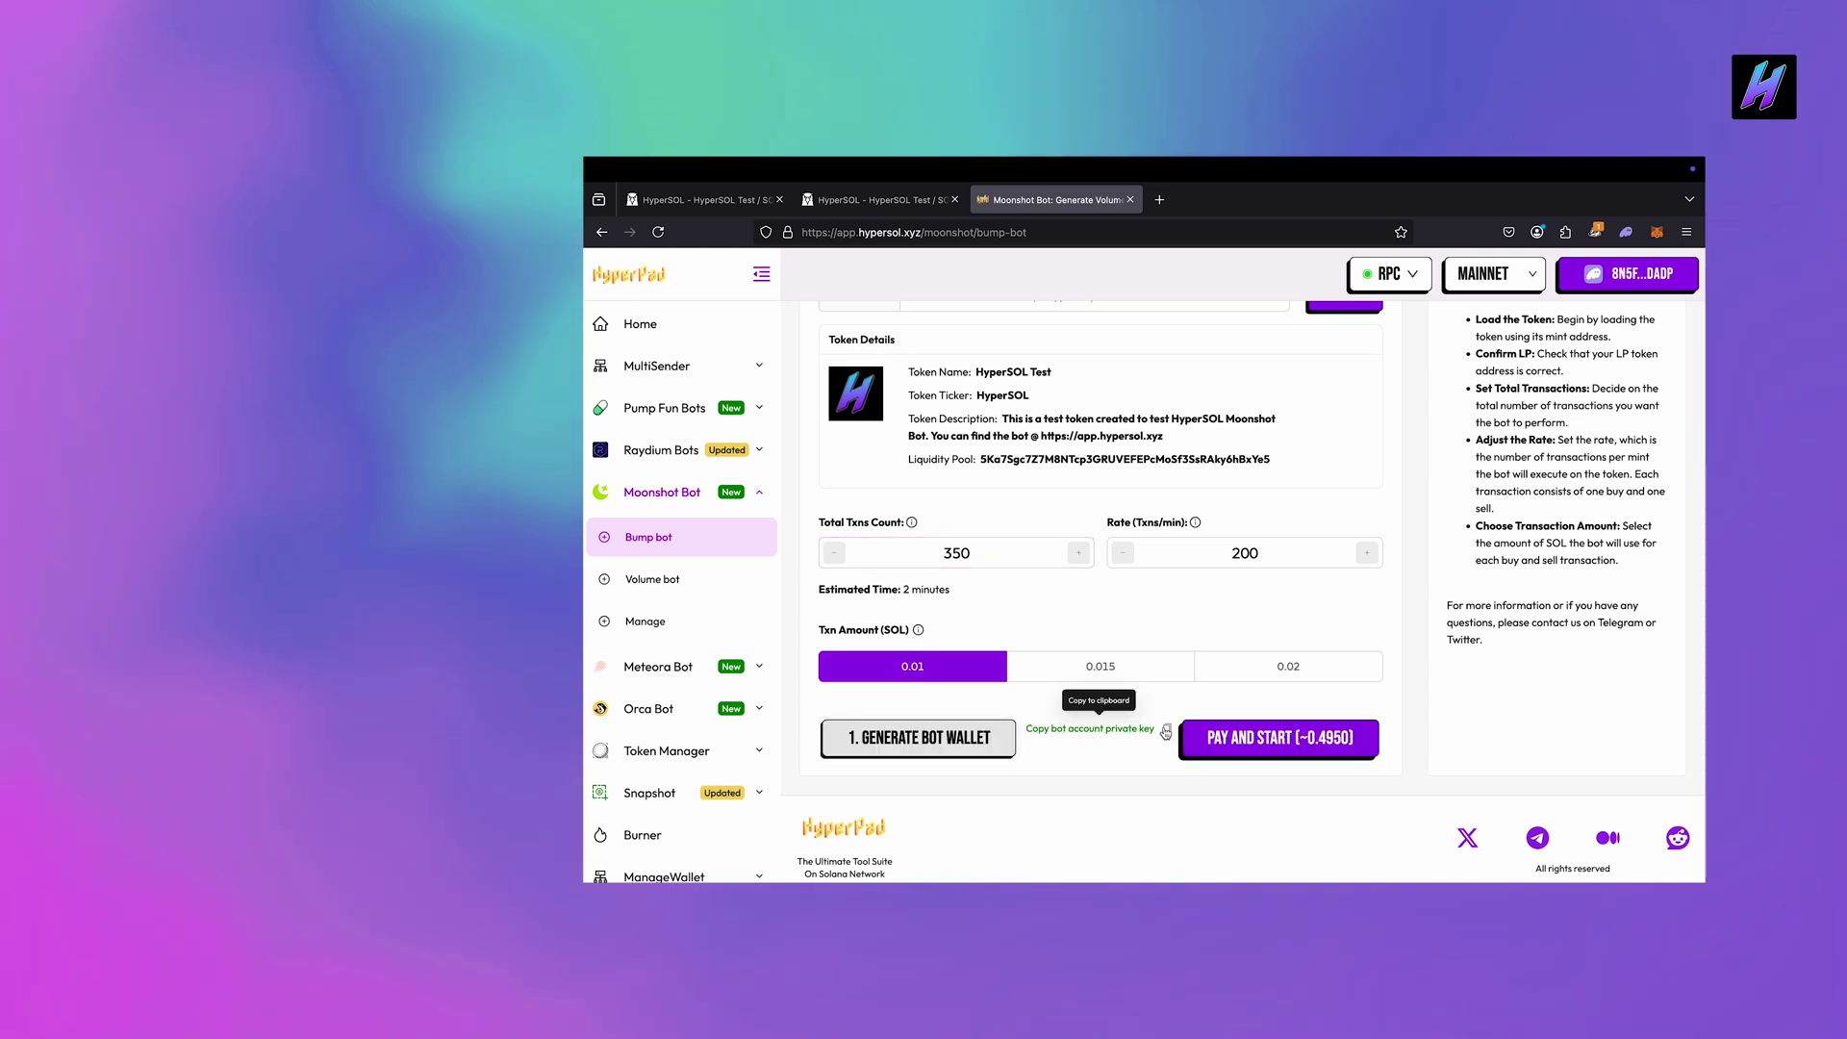
{"action": "left_click", "coordinate": [1166, 731]}
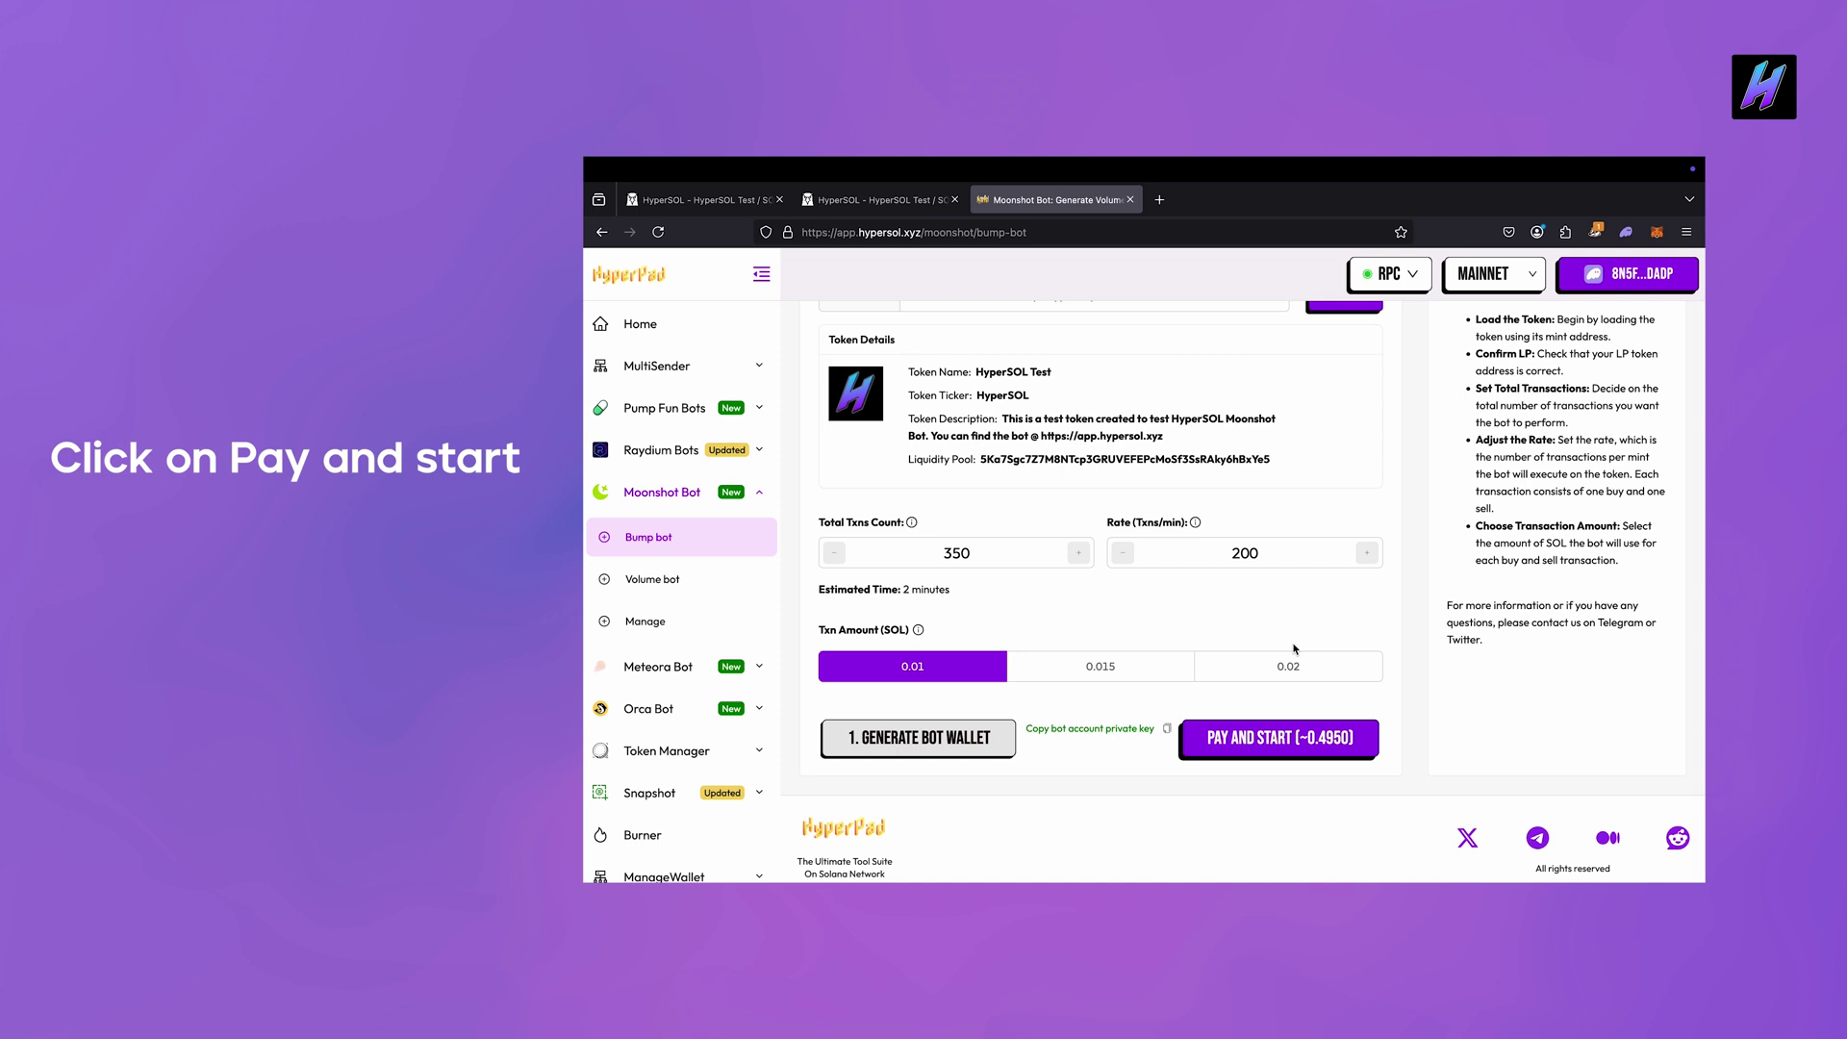
Pay for and start the bump bot, approving the payment in Phantom
{"action": "left_click", "coordinate": [1236, 738]}
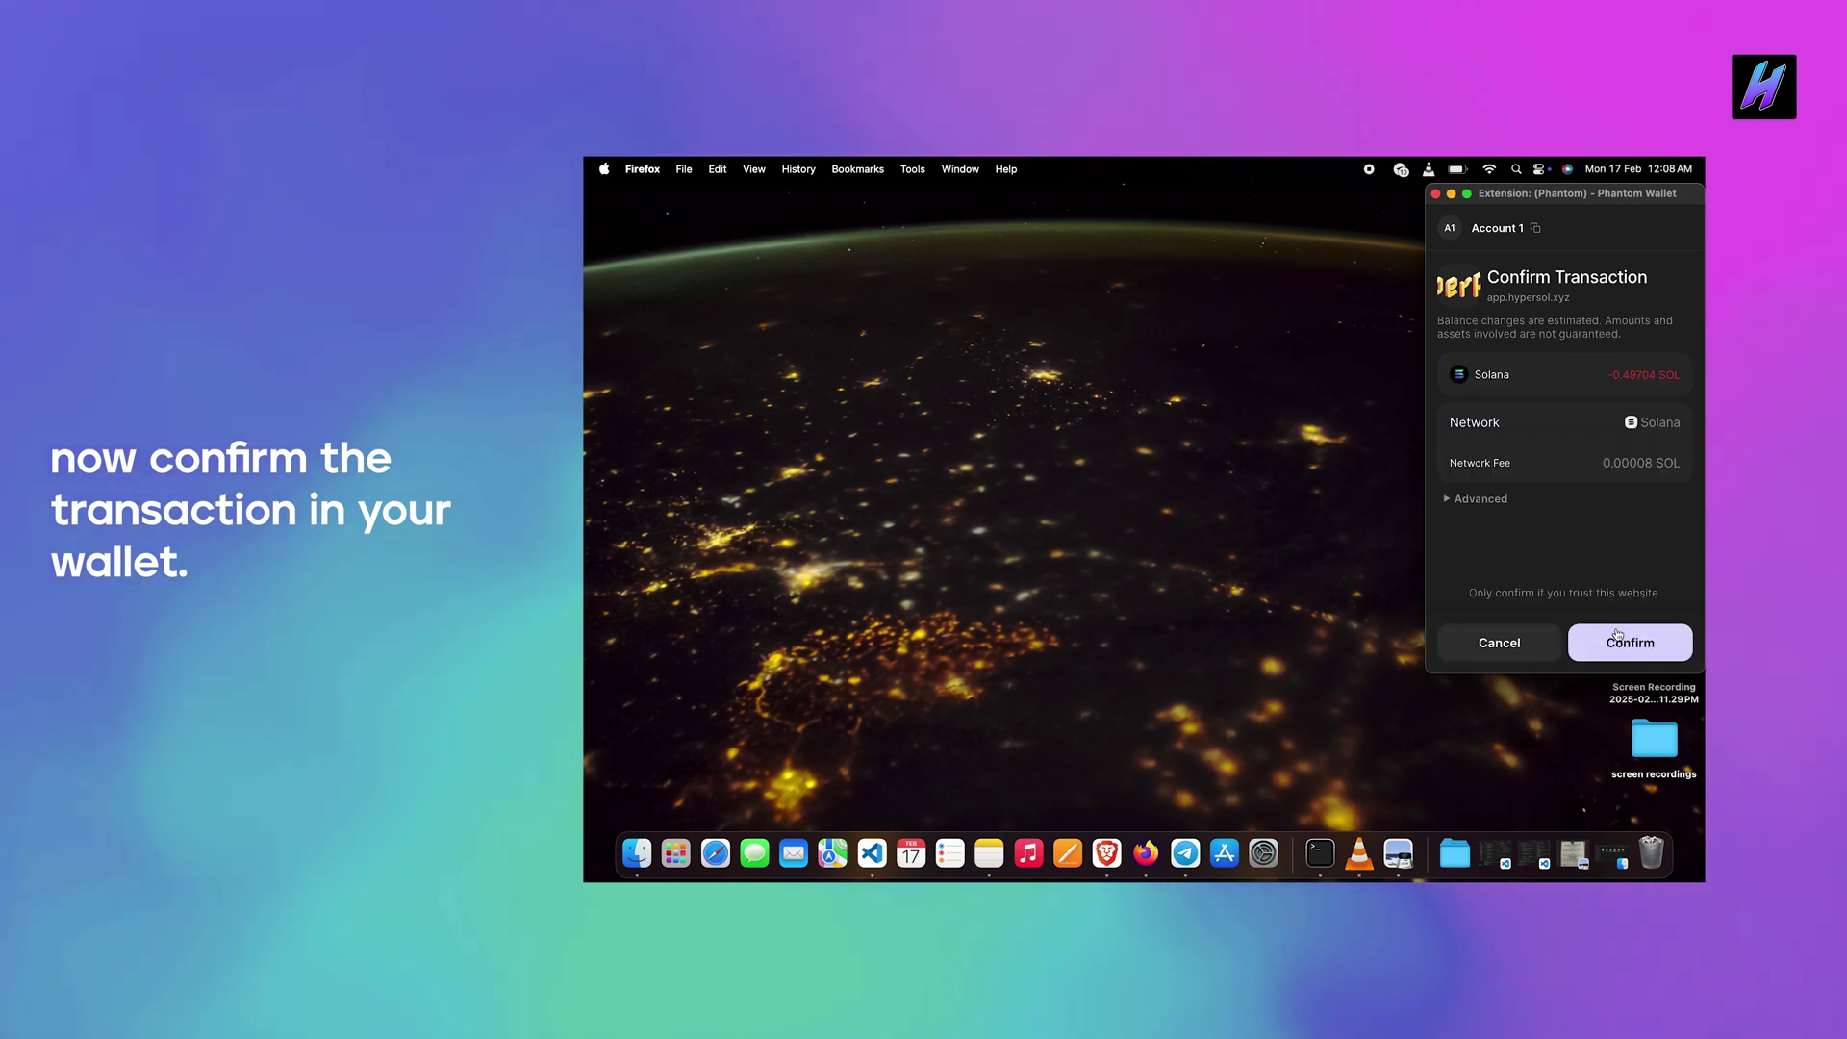
{"action": "left_click", "coordinate": [1619, 637]}
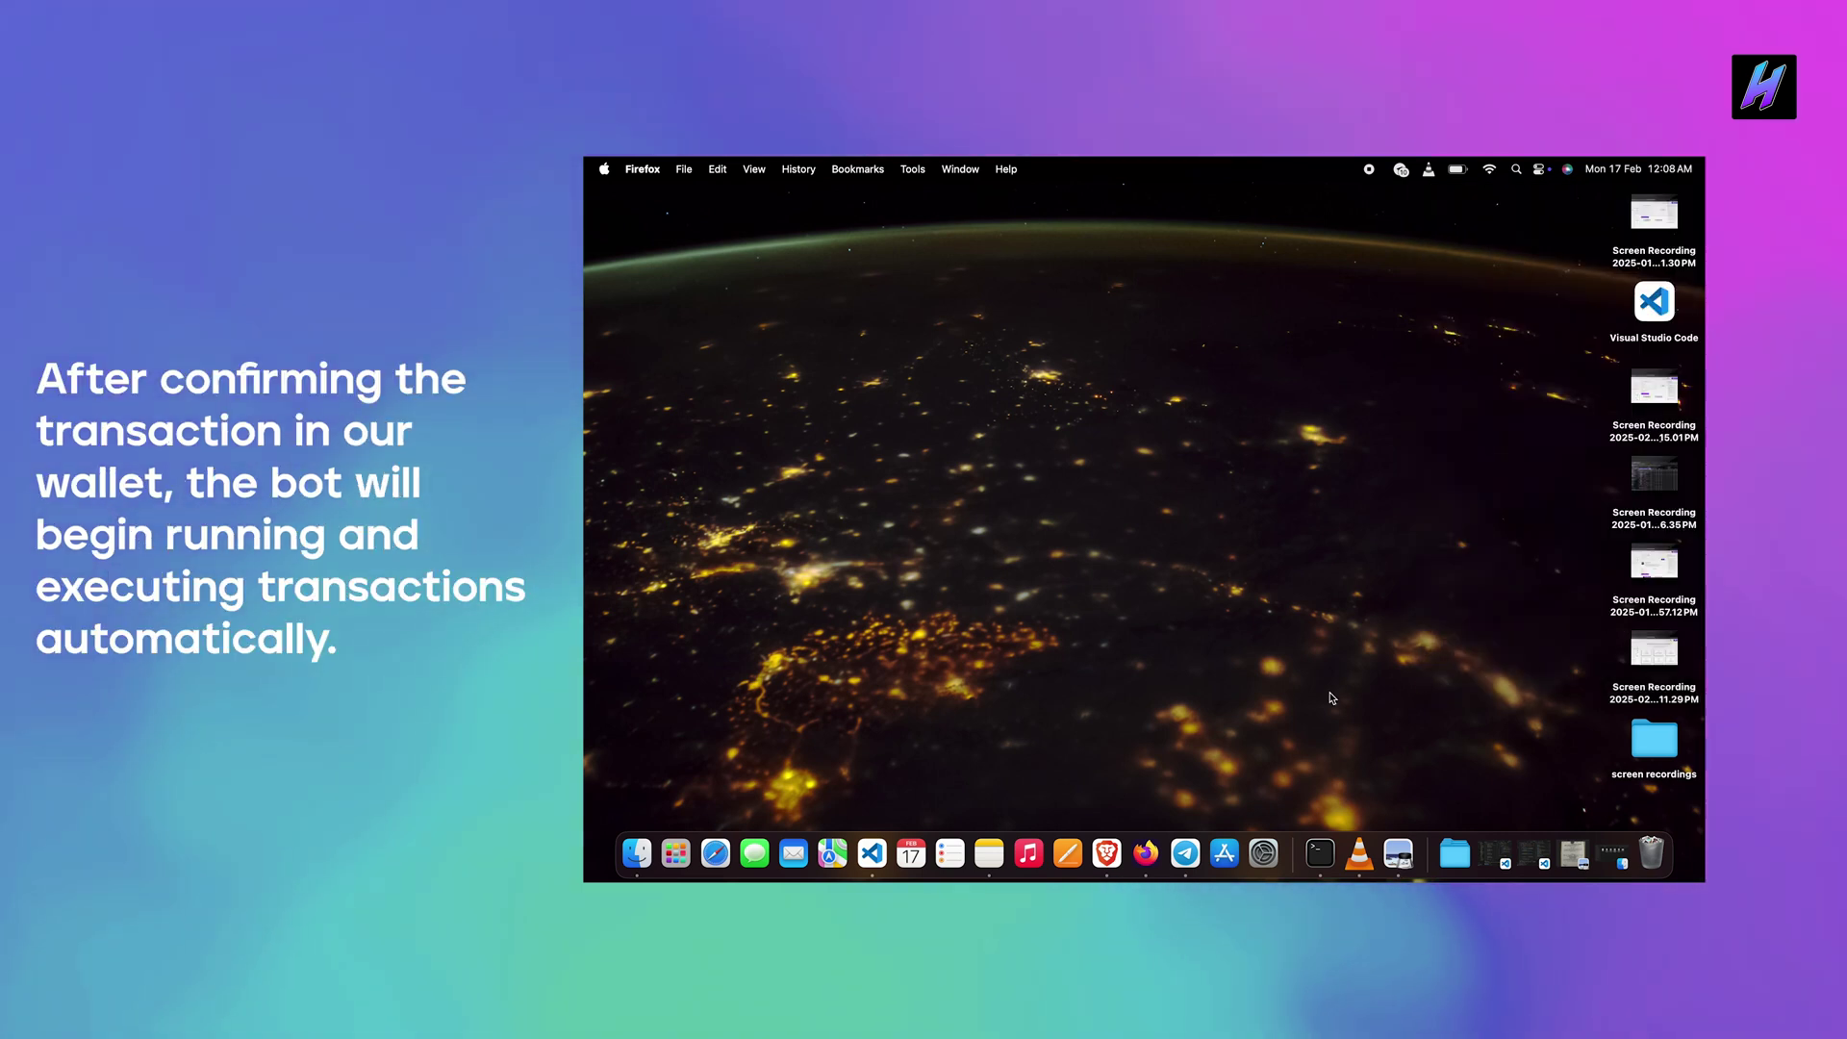
{"action": "left_click", "coordinate": [1145, 853]}
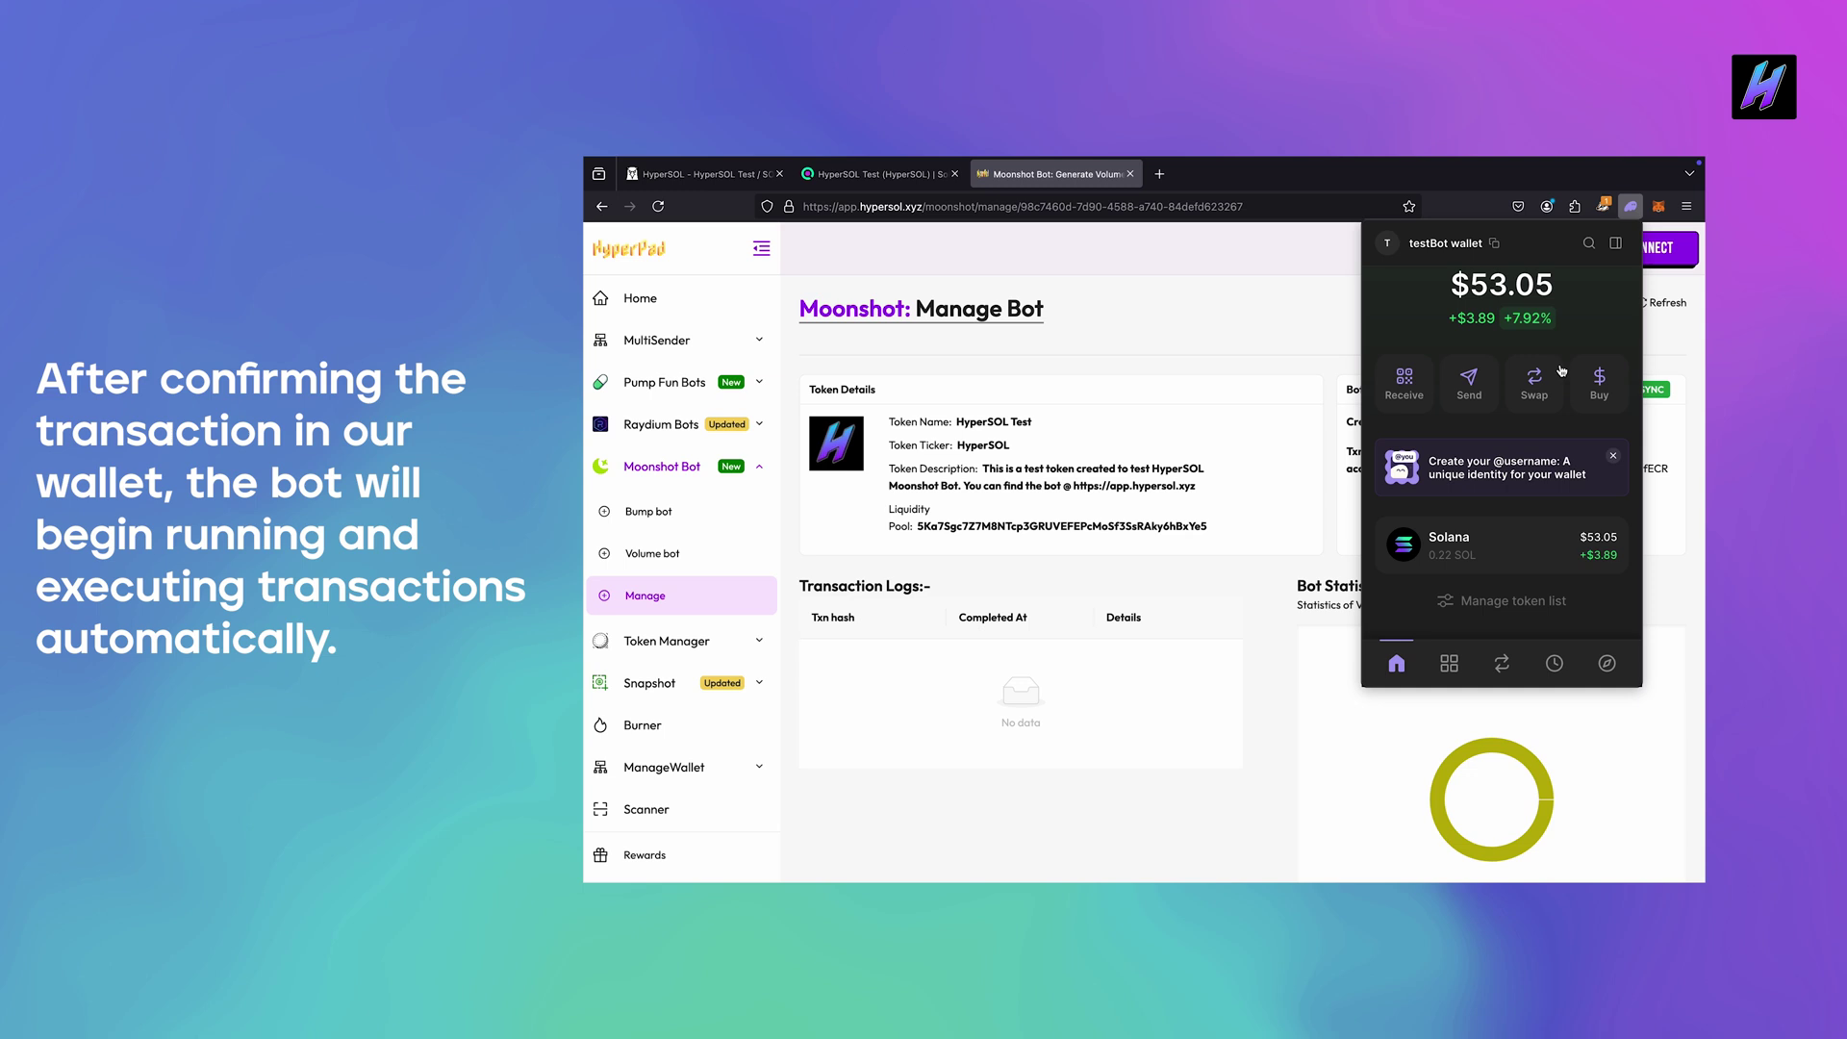
Check the wallet's Solana account on Solscan, then reload the Manage Bot page showing HyperSOL Test INSYNC
{"action": "left_click", "coordinate": [1492, 549]}
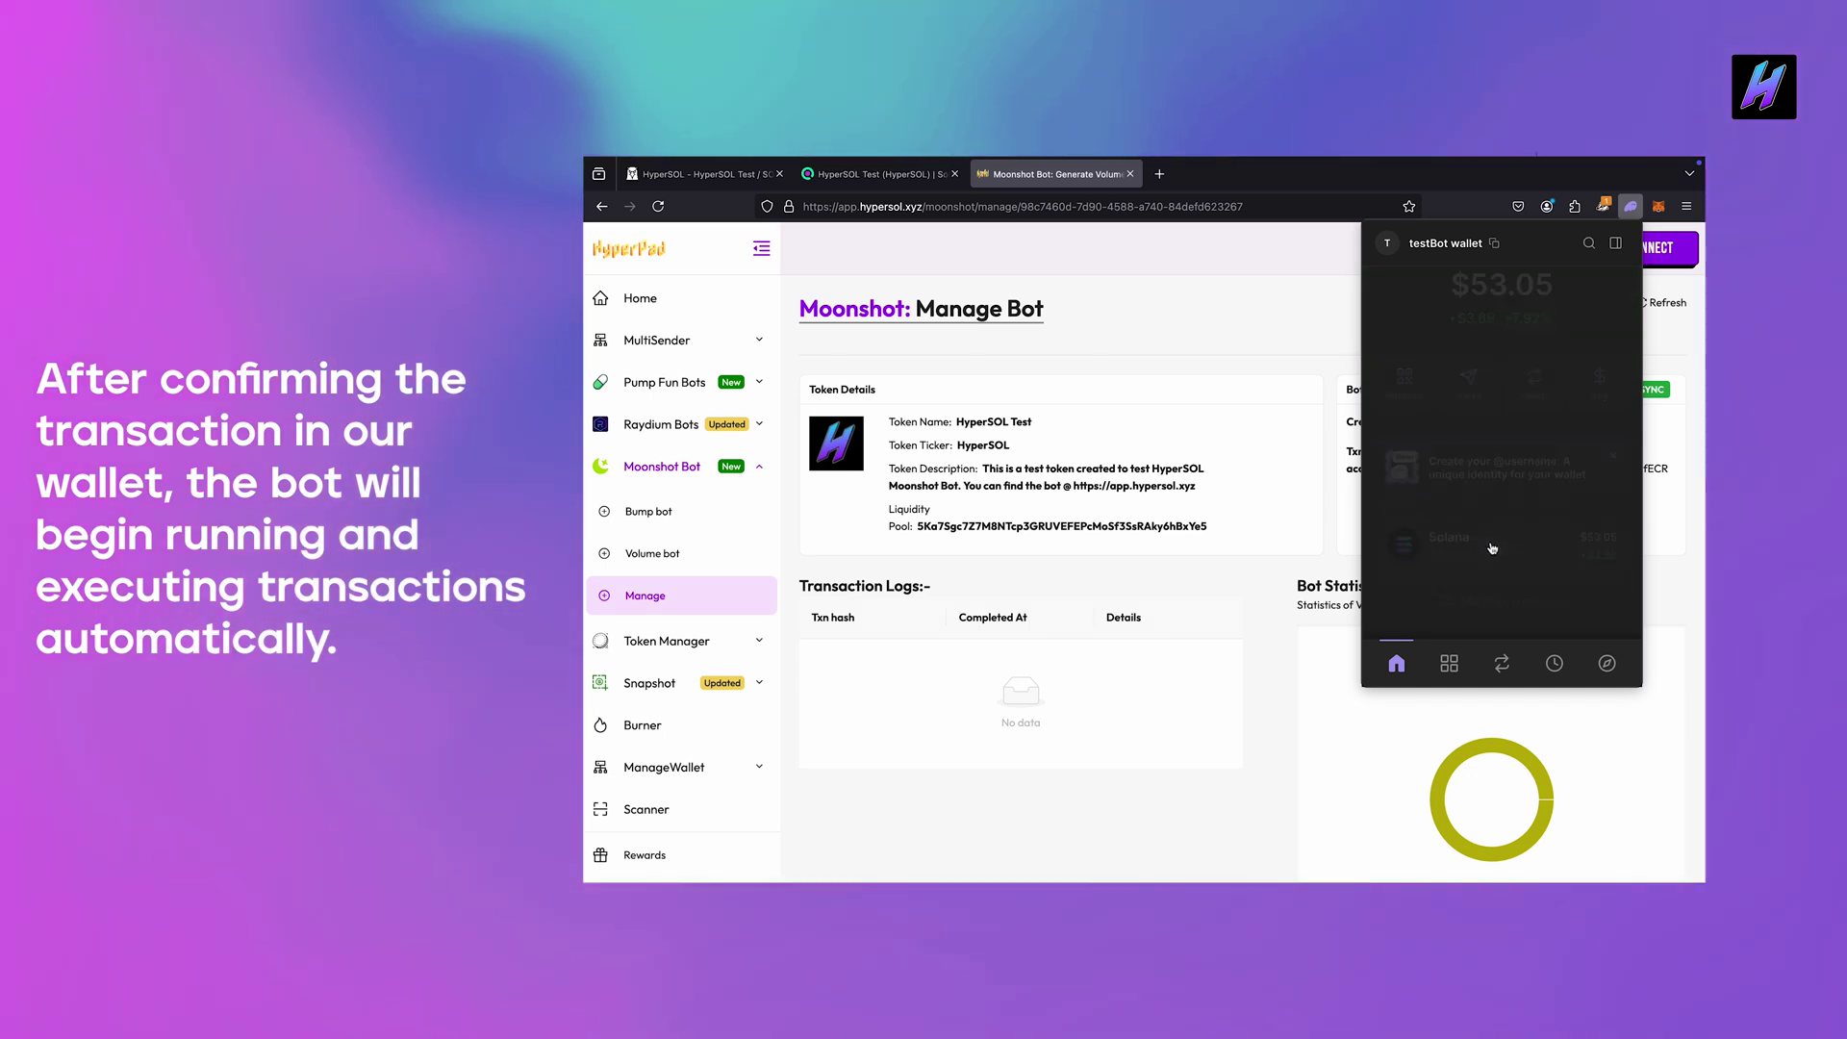
{"action": "left_click", "coordinate": [1601, 567]}
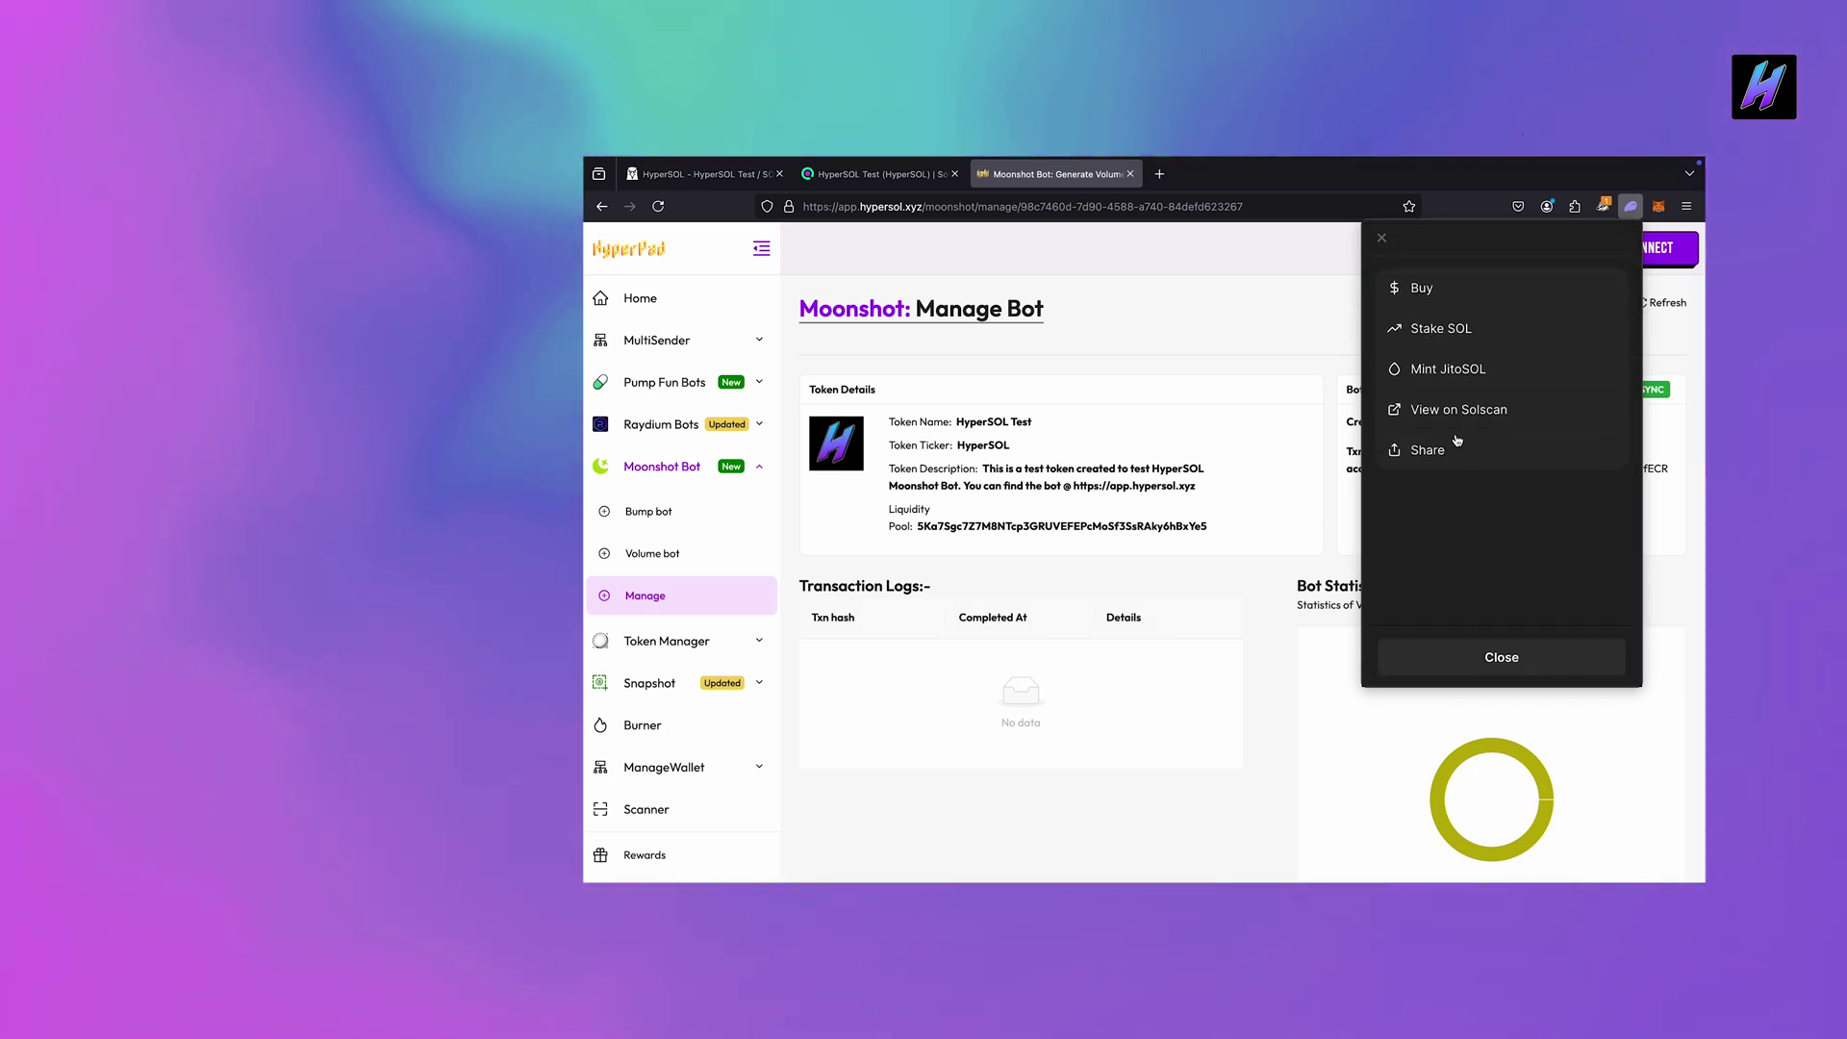
{"action": "left_click", "coordinate": [1453, 407]}
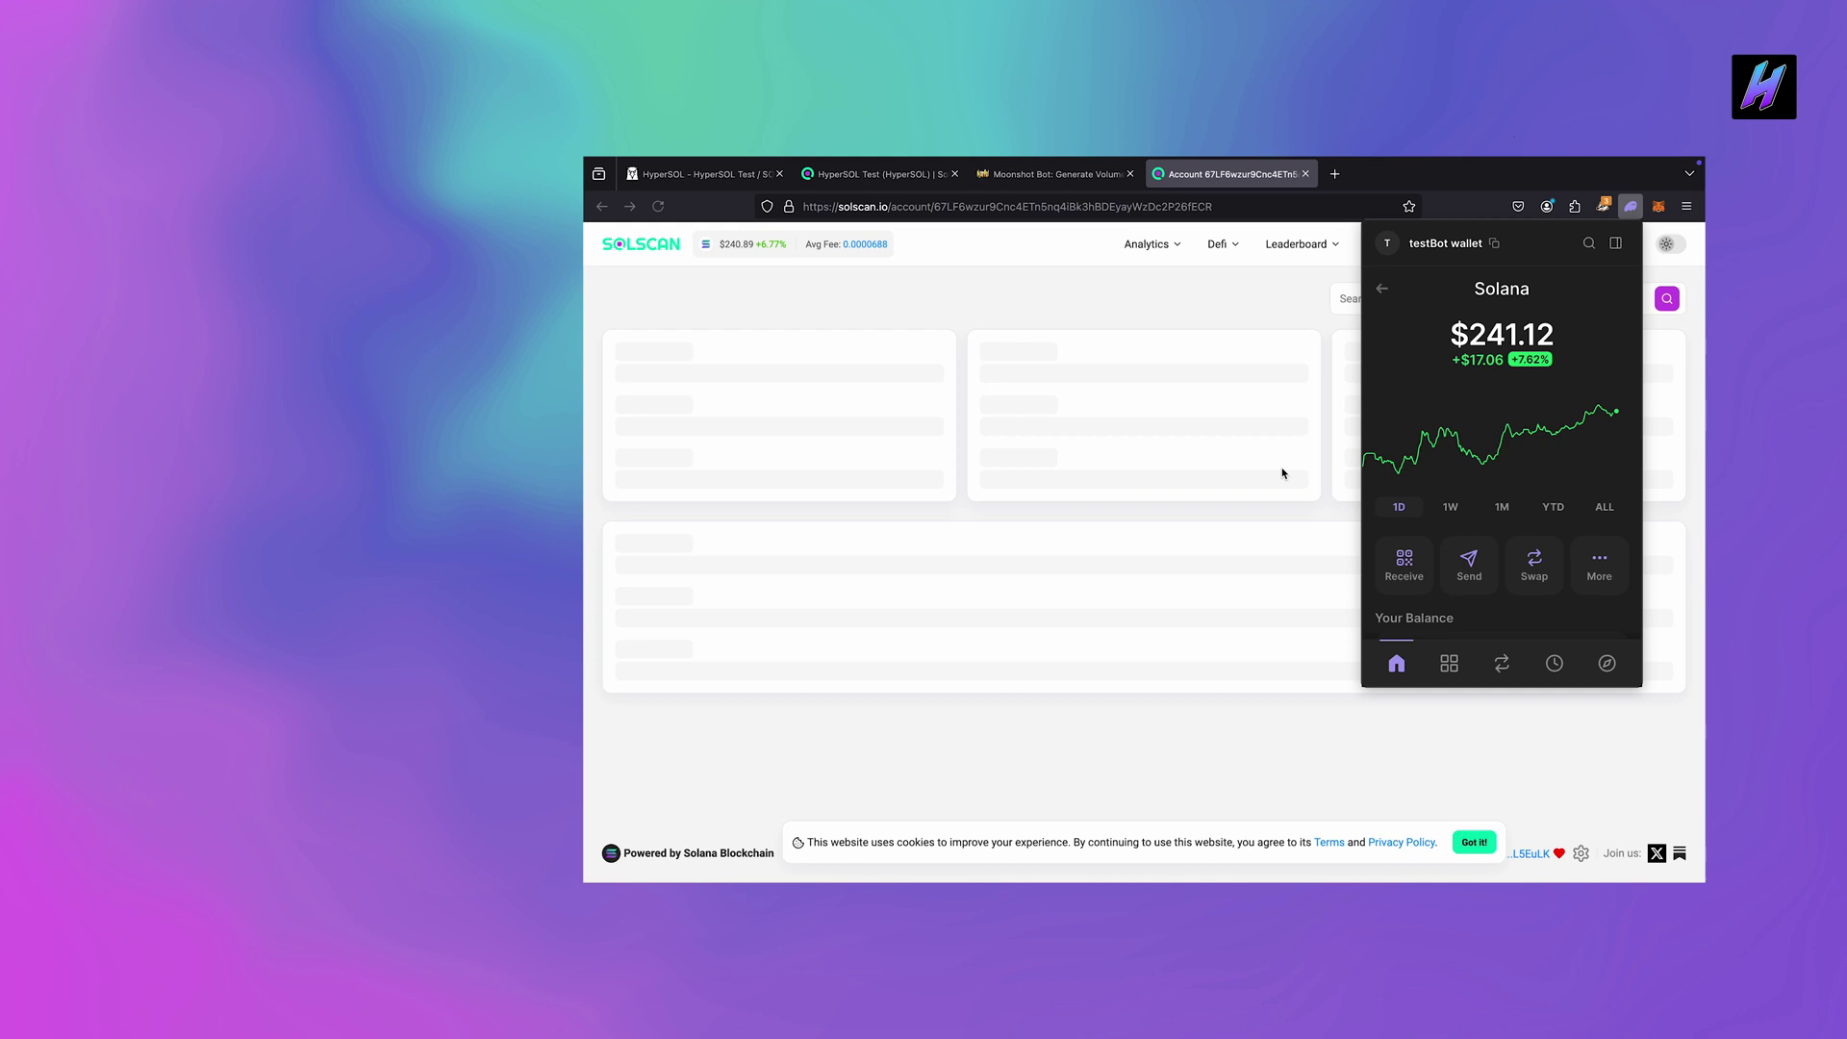
{"action": "left_click", "coordinate": [1292, 509]}
{"action": "key", "text": "ctrl+shift+Tab"}
{"action": "key", "text": "super+r"}
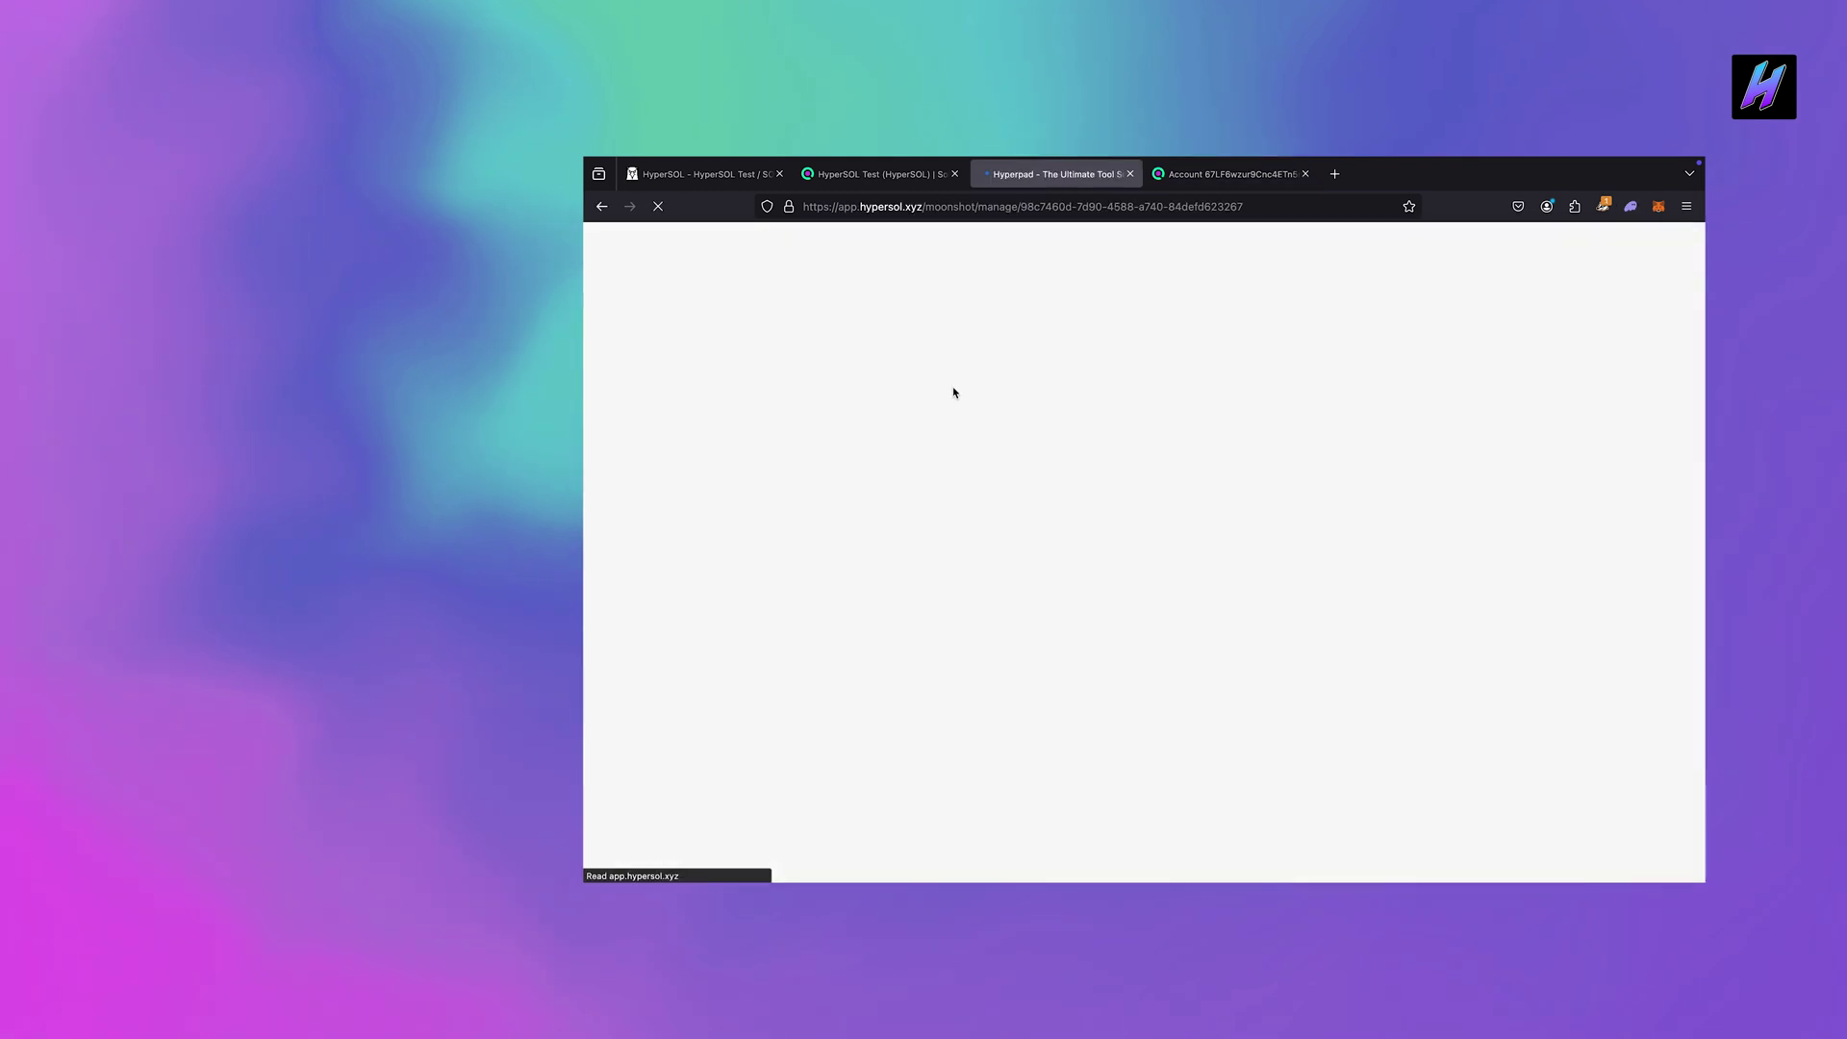
{"action": "scroll", "coordinate": [972, 551], "scroll_direction": "down", "scroll_amount": 1}
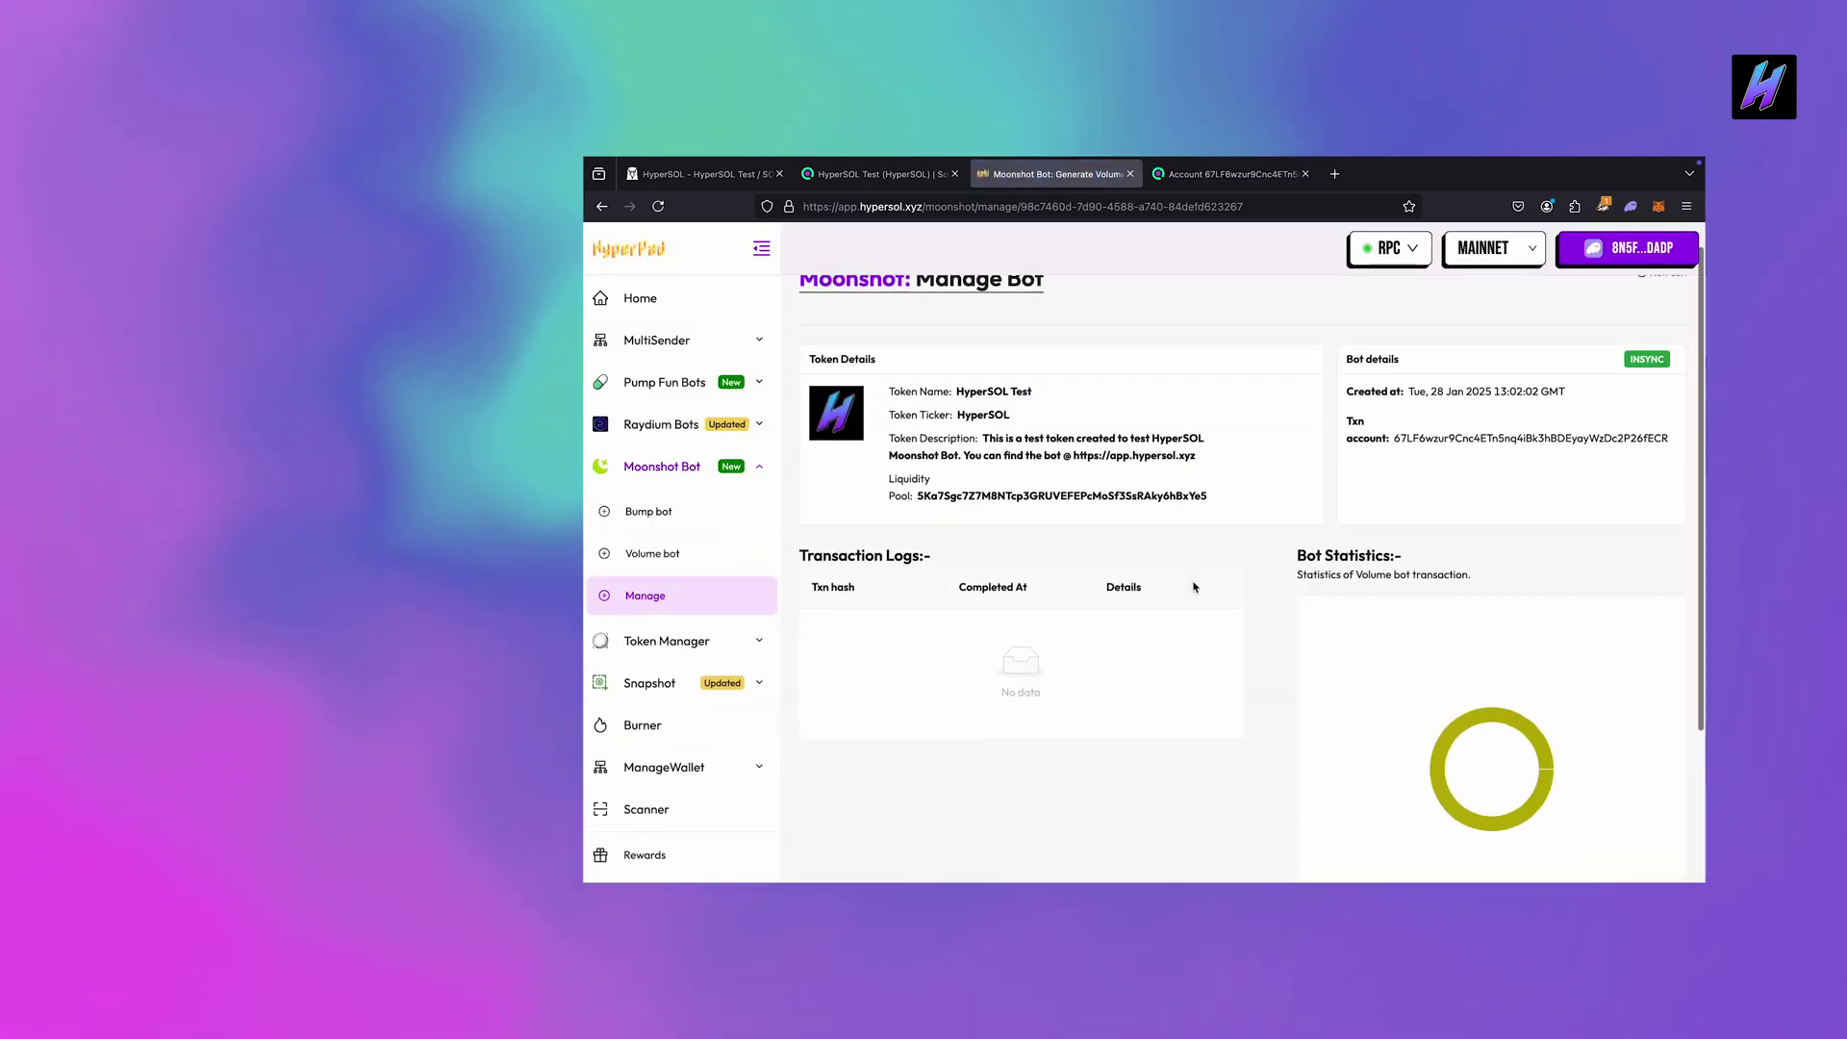
Reload the HyperSOL Test pair page to see 21 bot-driven trades, then return to the Moonshot listings
{"action": "left_click", "coordinate": [707, 174]}
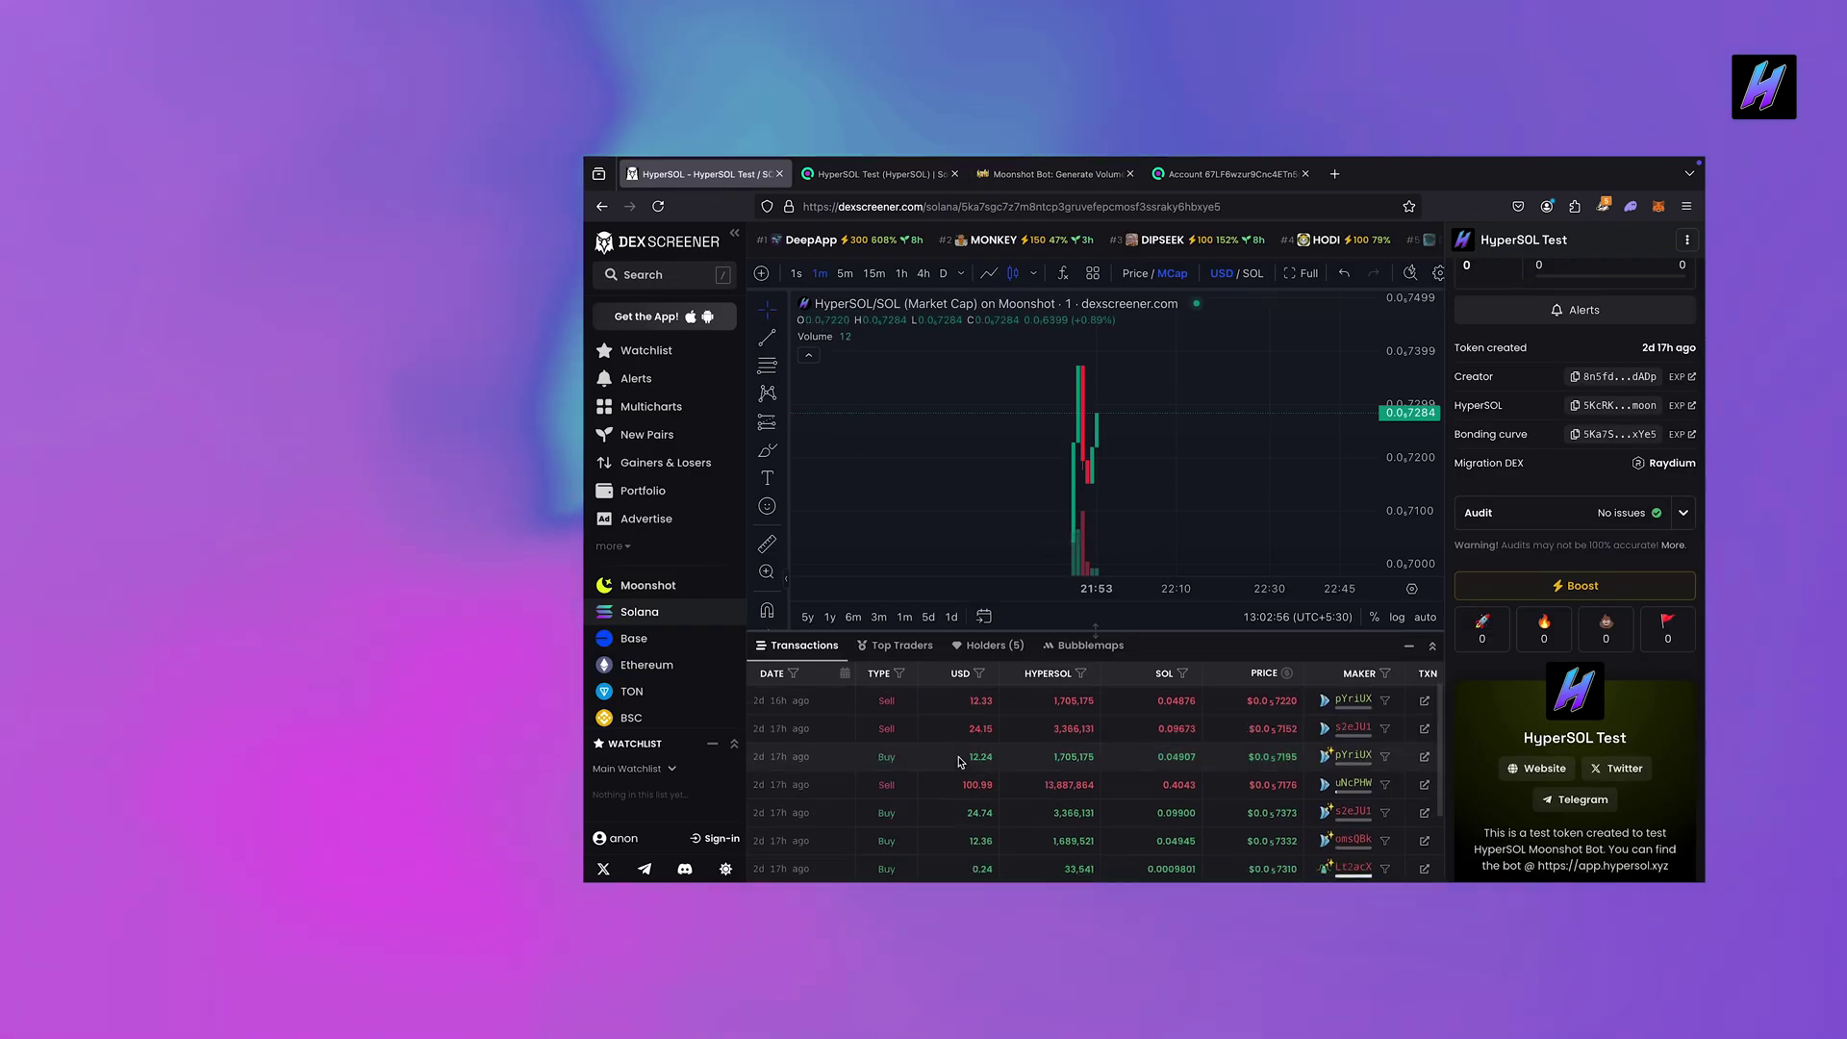
{"action": "left_click", "coordinate": [659, 206]}
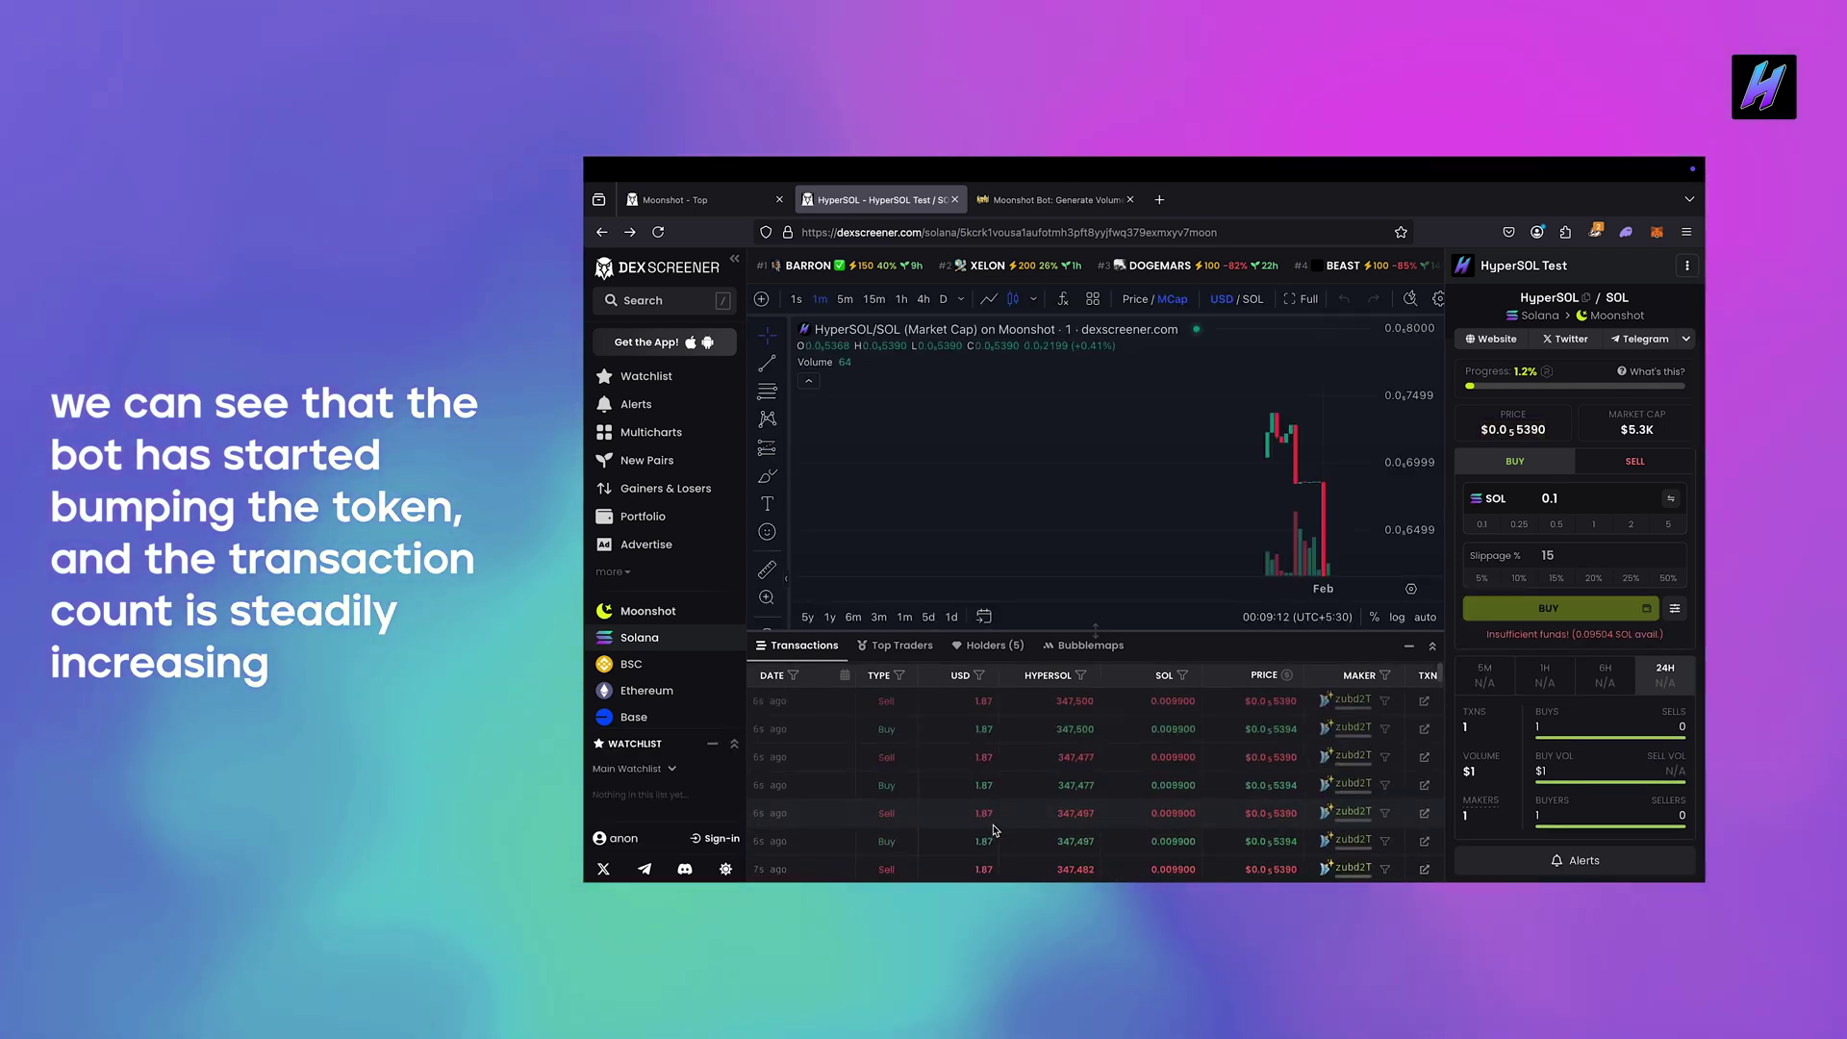
{"action": "left_click", "coordinate": [658, 232]}
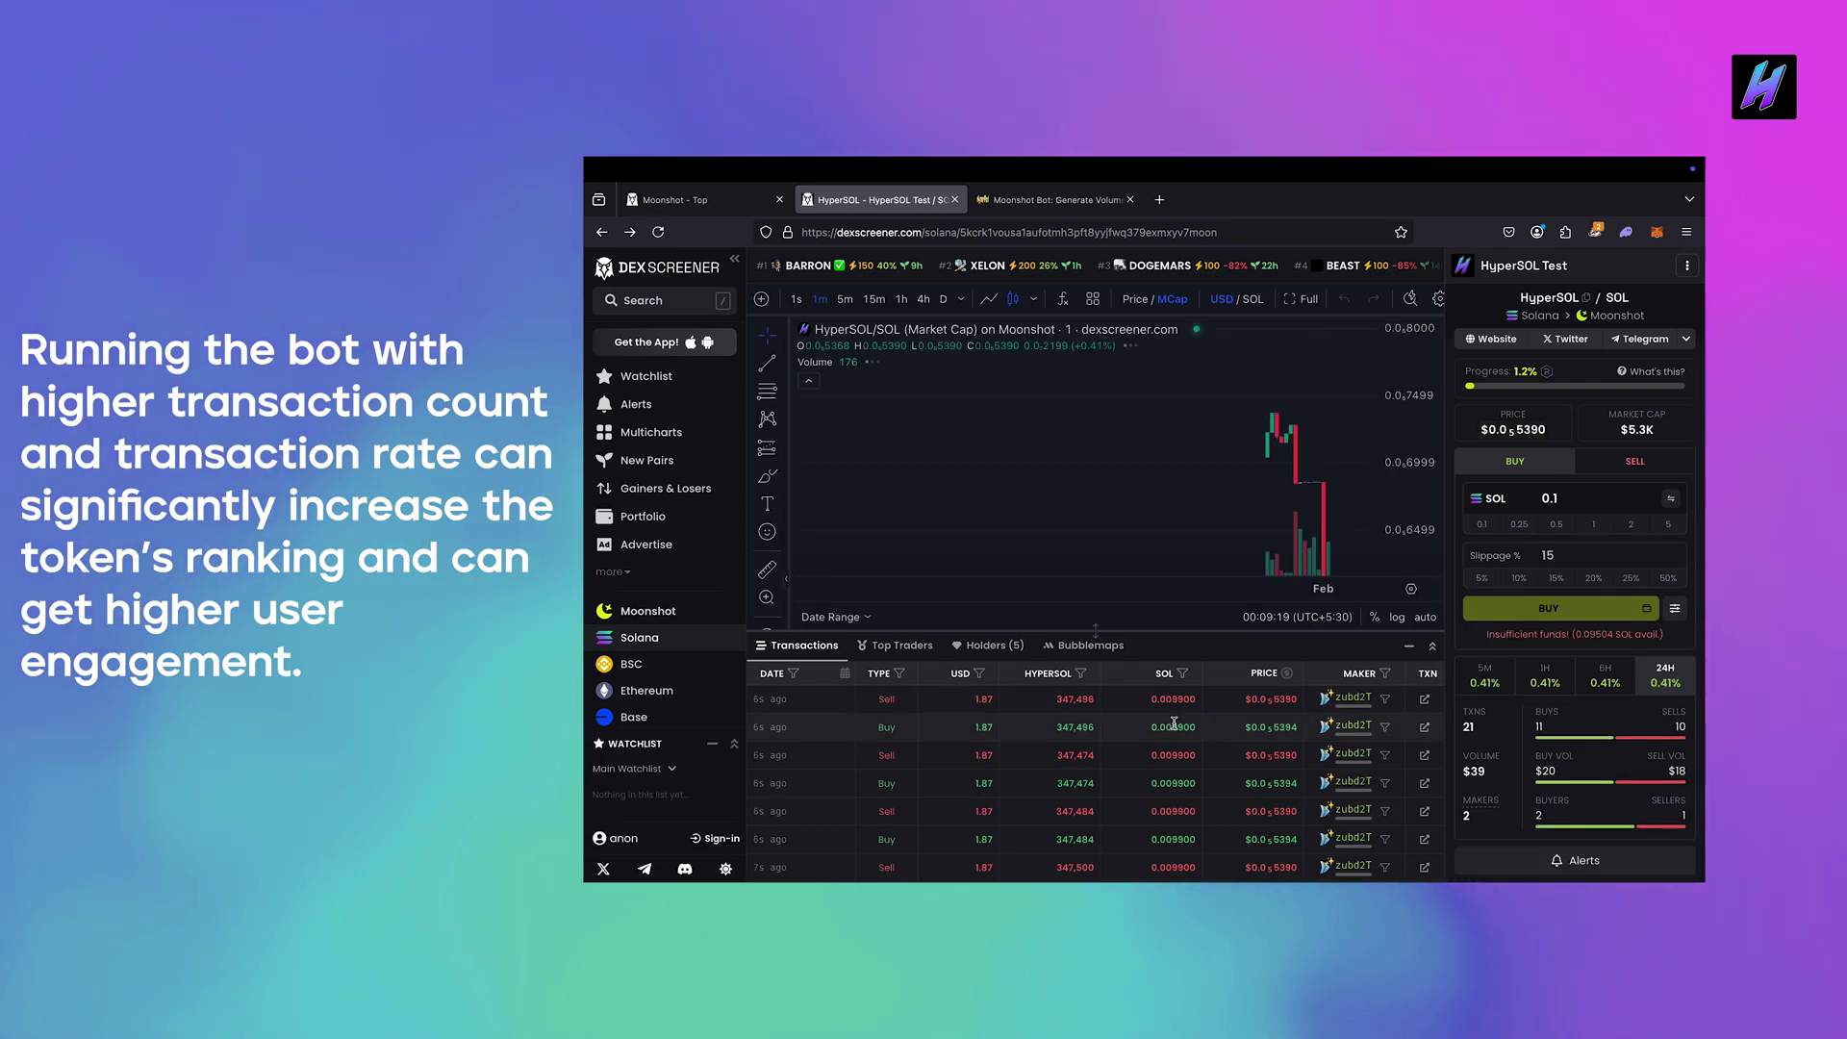
{"action": "key", "text": "ctrl+shift+Tab"}
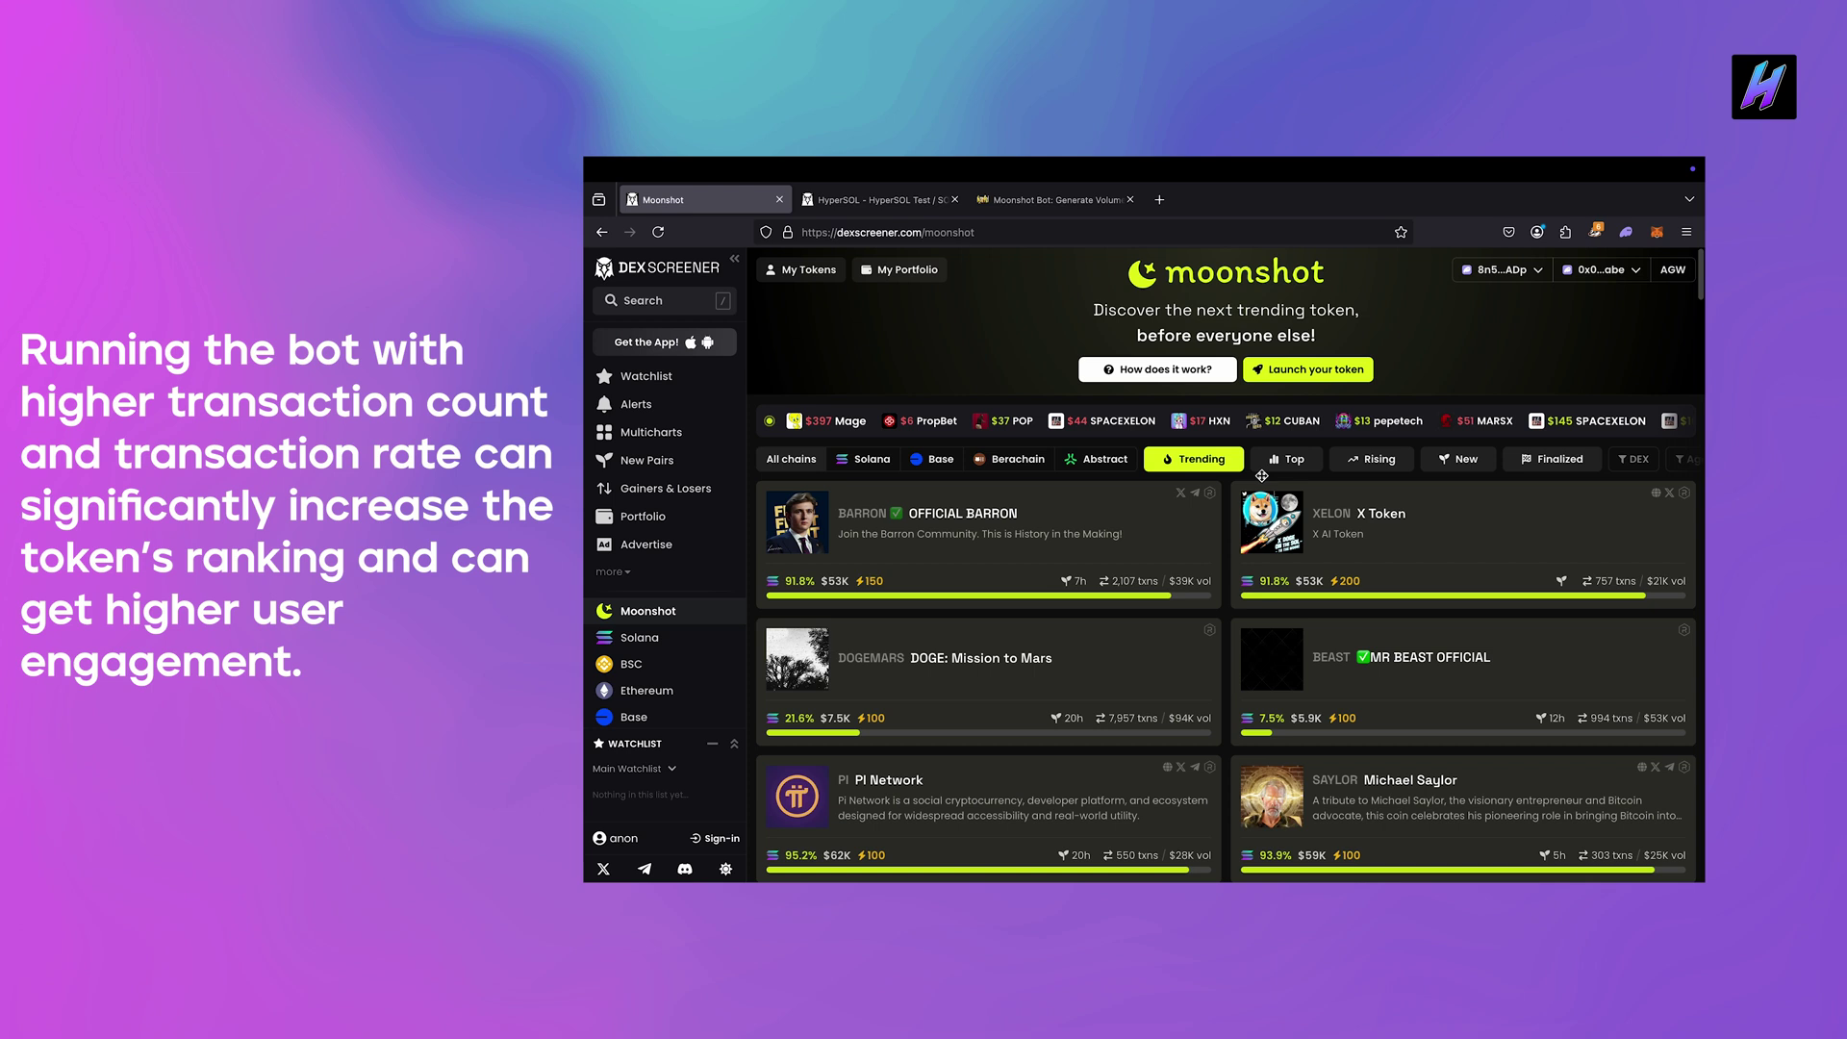
Rank Moonshot Top tokens by Txns, then refresh and scroll to find the HyperSOL Test card
{"action": "left_click", "coordinate": [1366, 460]}
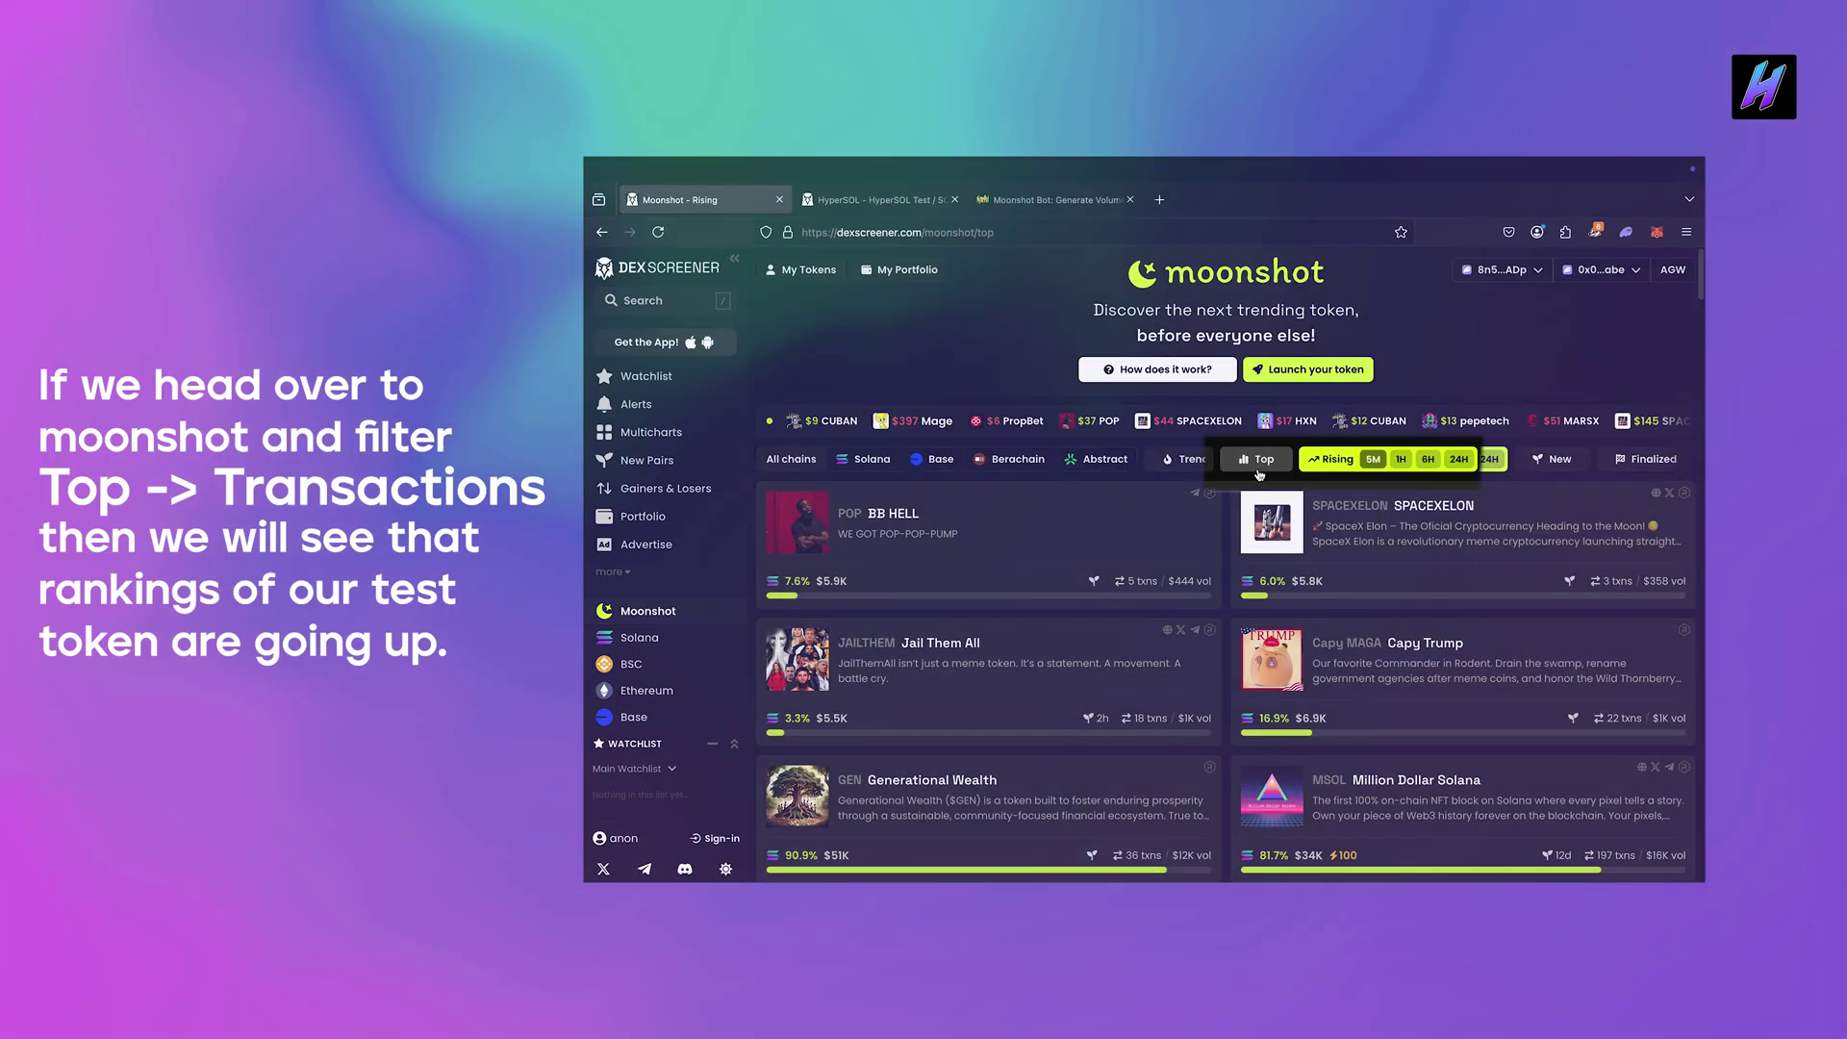
{"action": "left_click", "coordinate": [1289, 459]}
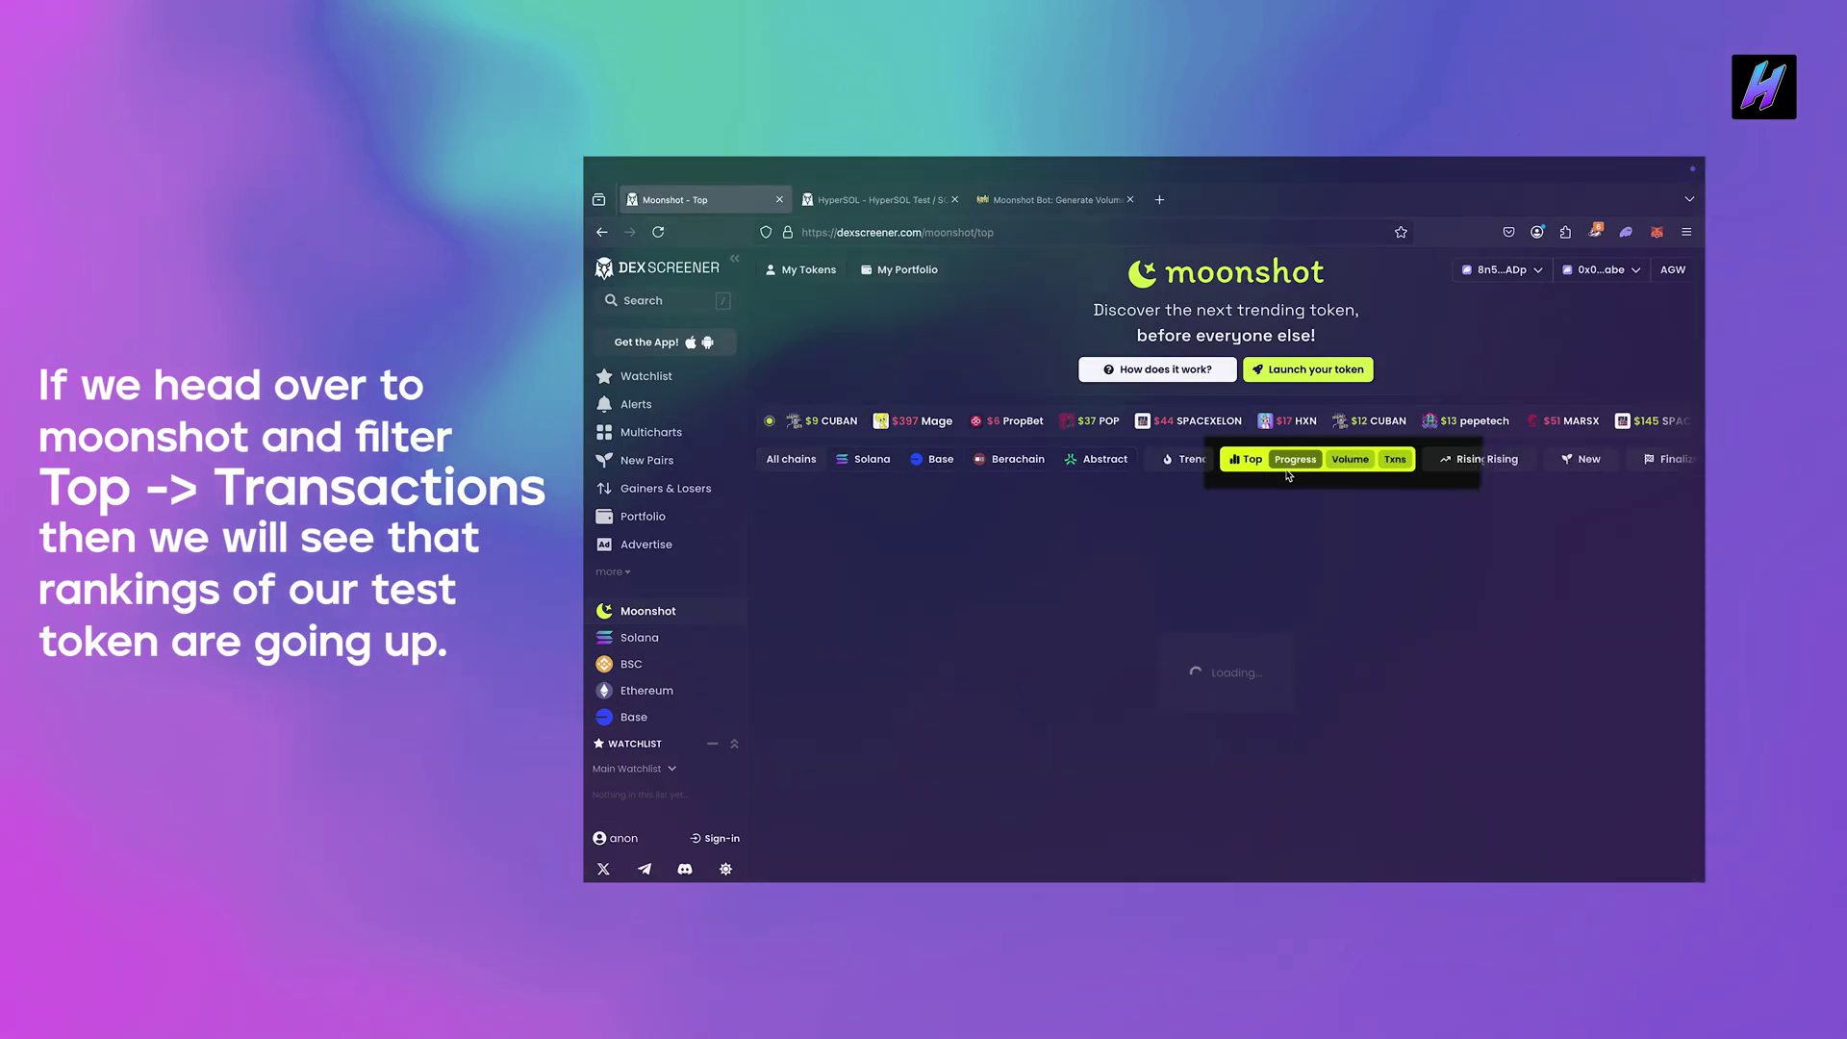
{"action": "left_click", "coordinate": [1397, 460]}
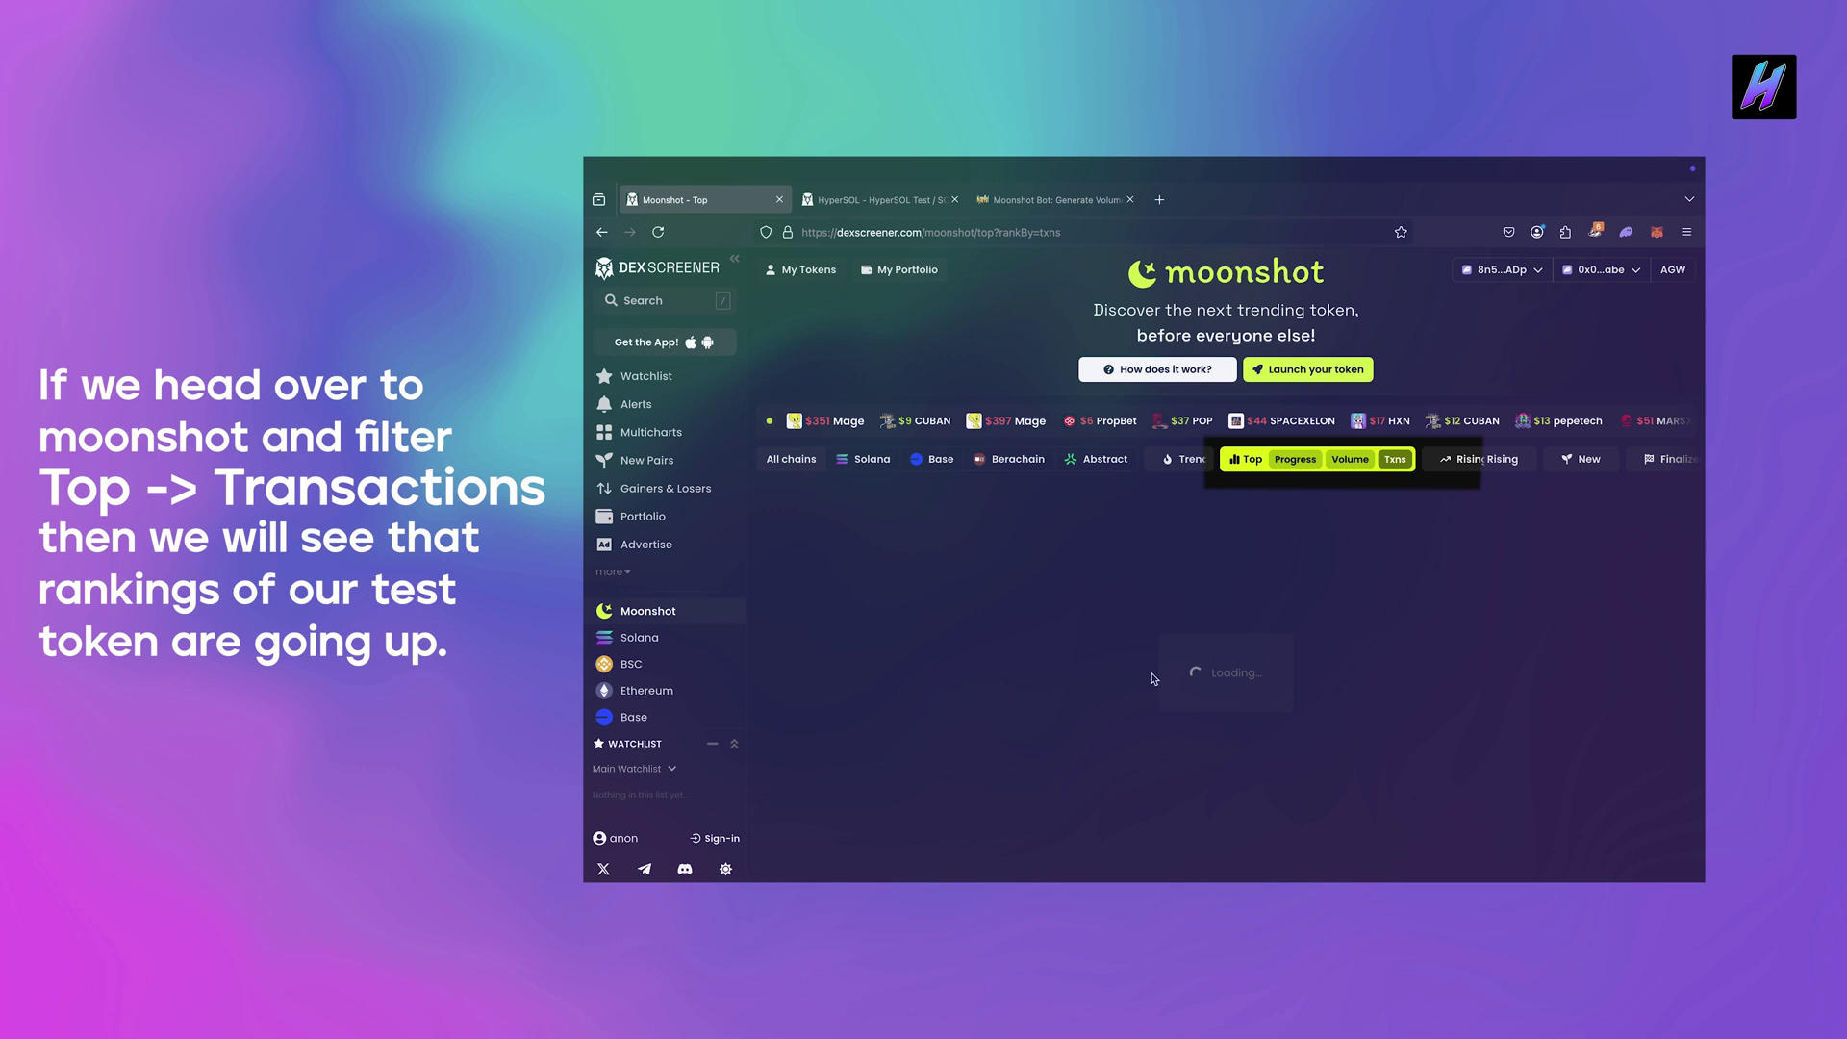
{"action": "scroll", "coordinate": [951, 662], "scroll_direction": "down", "scroll_amount": 15}
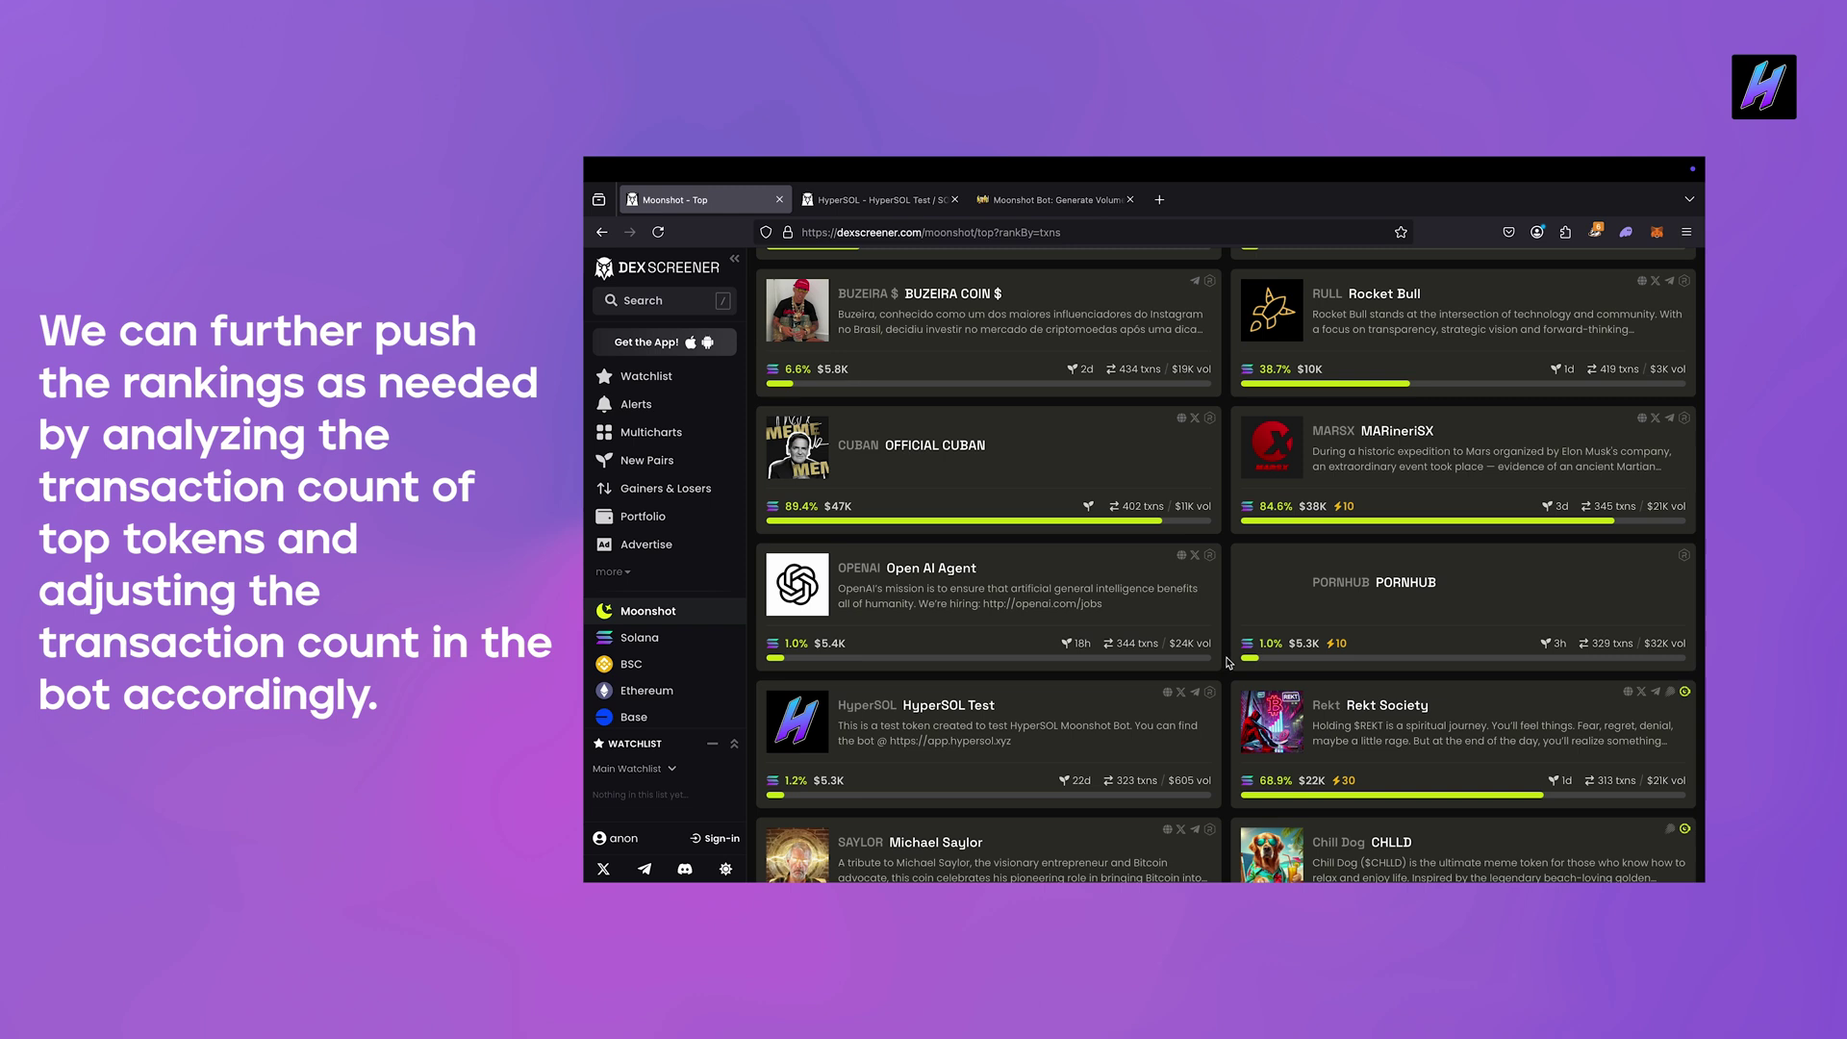
{"action": "left_click", "coordinate": [659, 233]}
{"action": "scroll", "coordinate": [1227, 577], "scroll_direction": "down", "scroll_amount": 10}
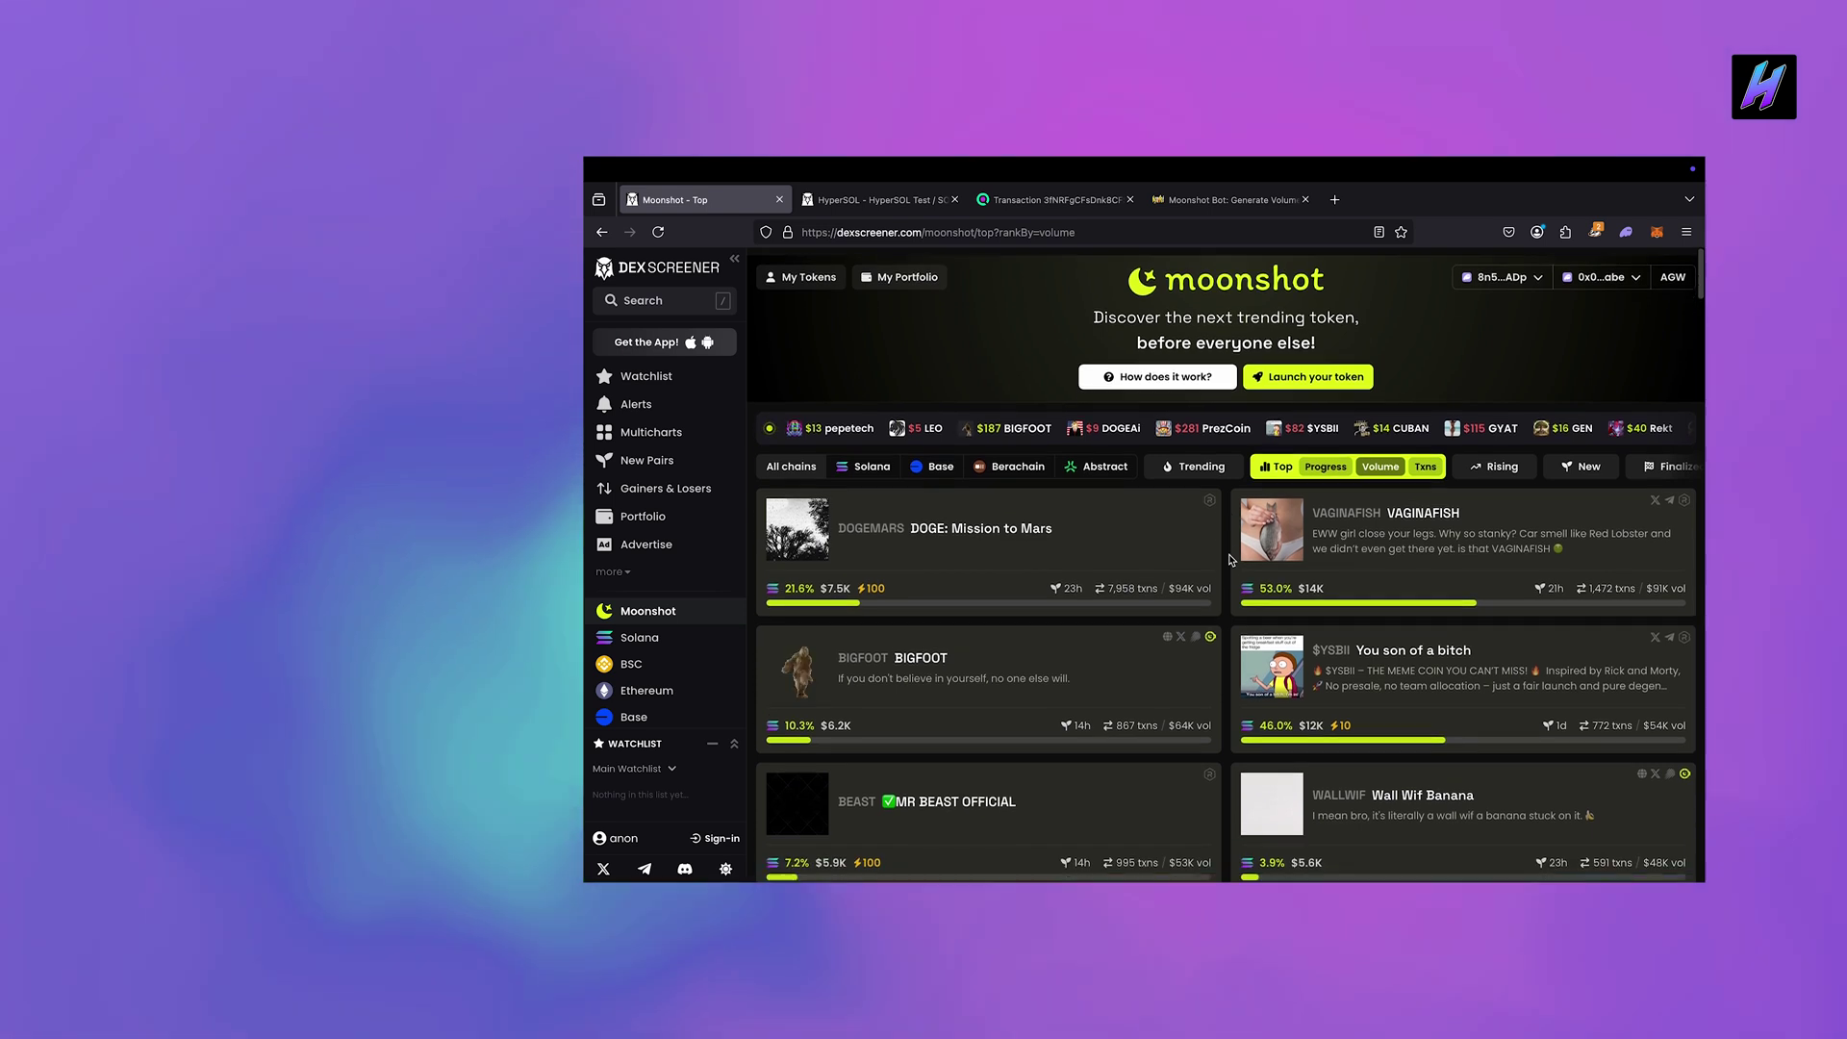
Switch back to the HyperSOL - HyperSOL Test tab showing 323 transactions in 24 hours
{"action": "key", "text": "ctrl+Tab"}
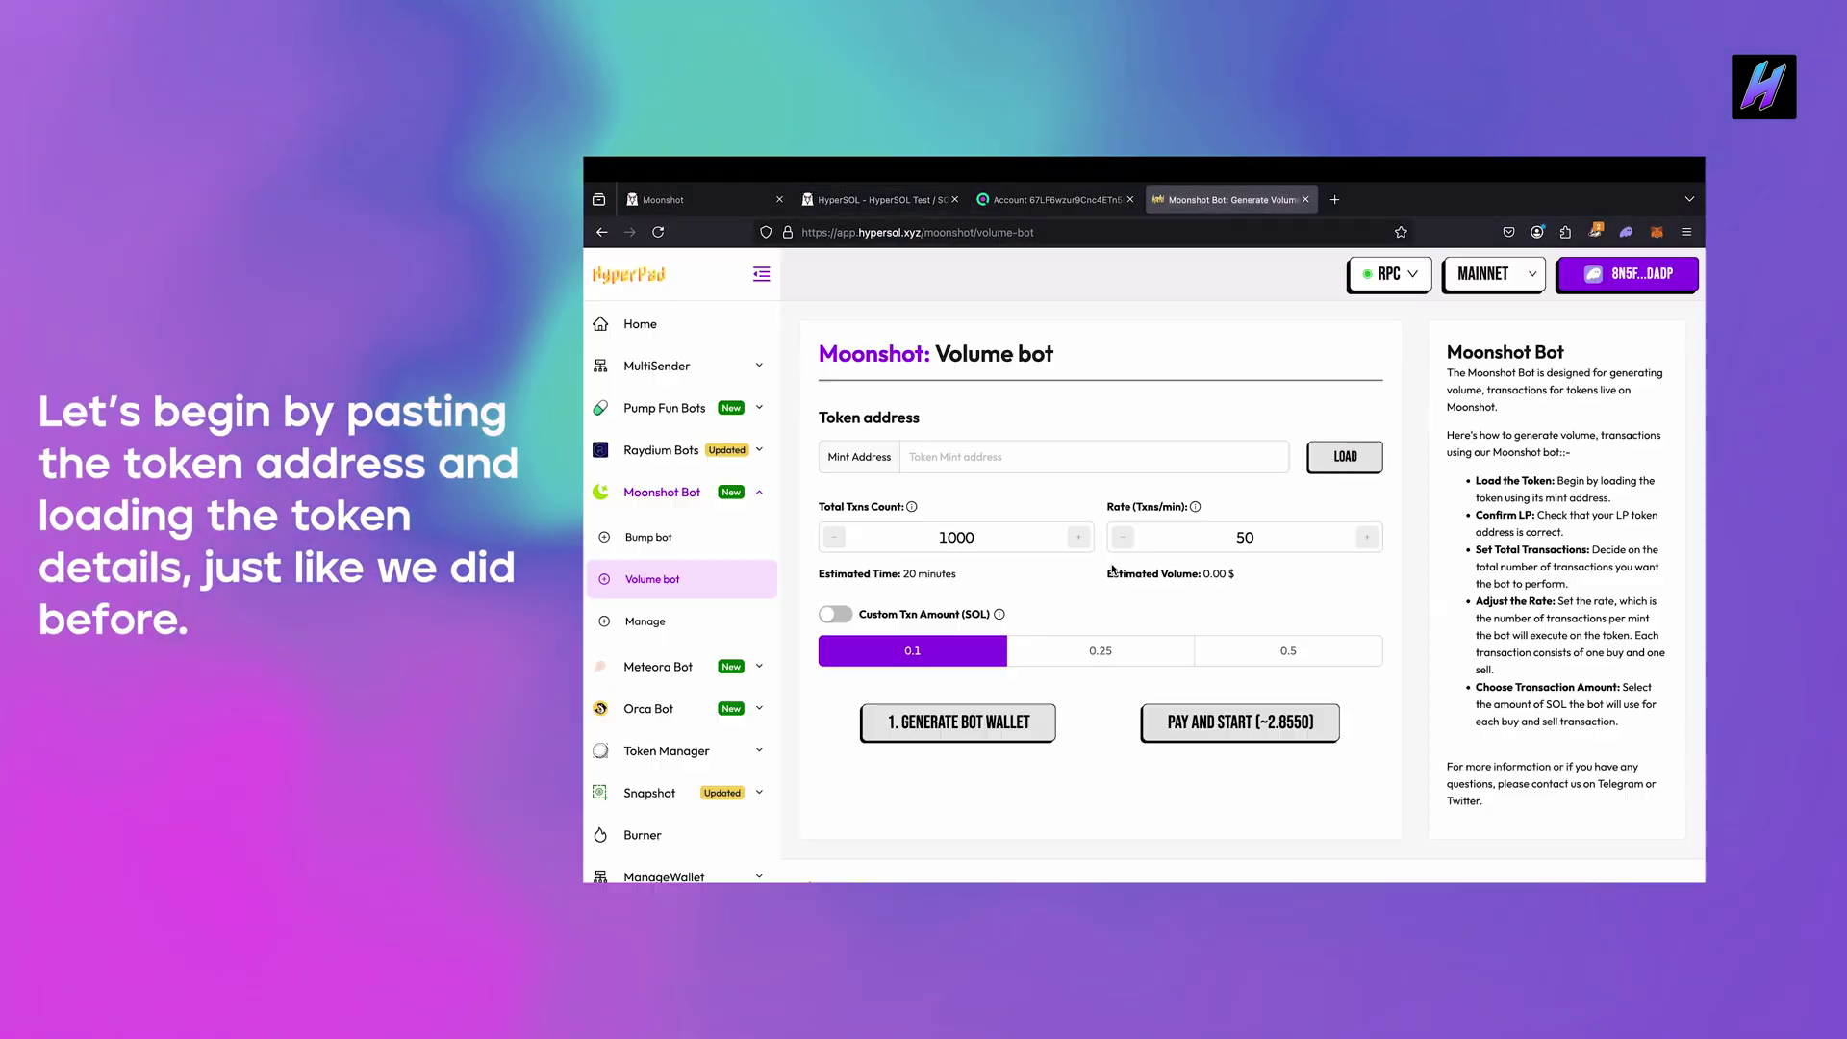
Load HyperSOL Test into the volume bot by its mint address, setting 300 transactions at 100/min
{"action": "type", "text": "5KcRK1voUSa1aufotmh3pft8yyJFWq379ExMxYv7moon"}
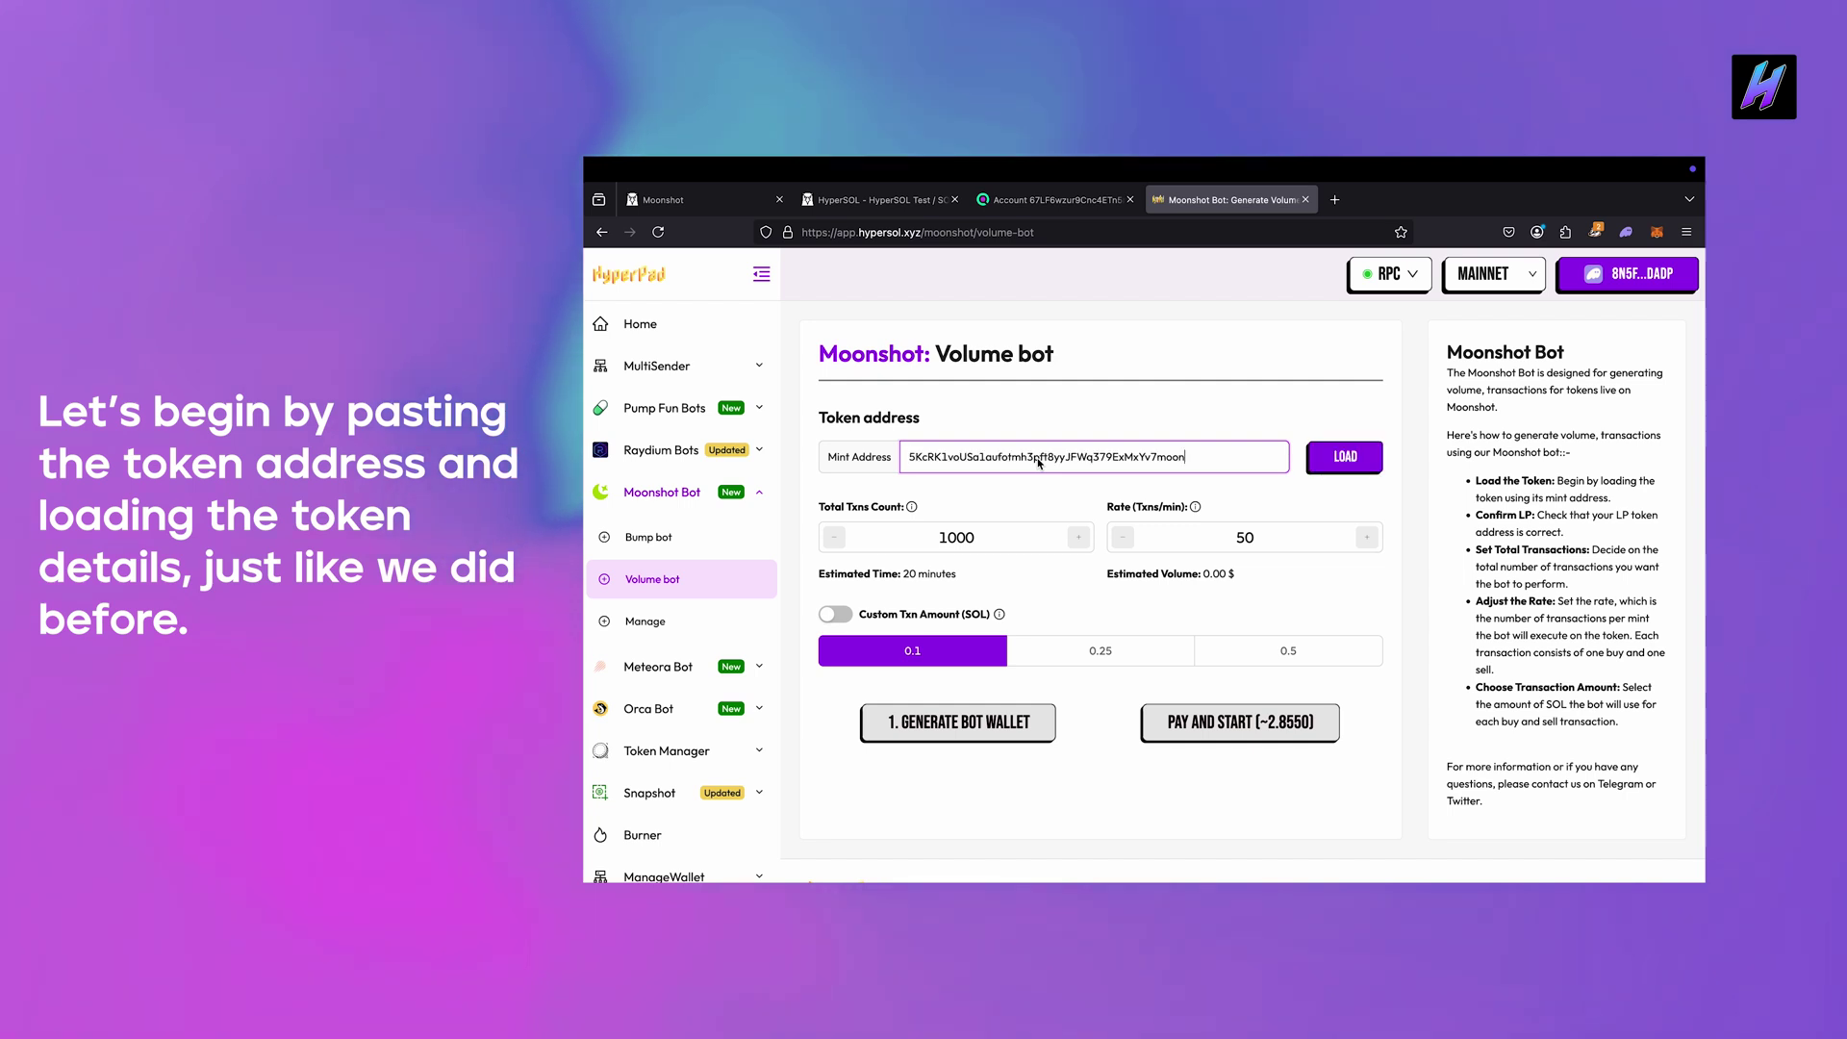
{"action": "left_click", "coordinate": [1337, 456]}
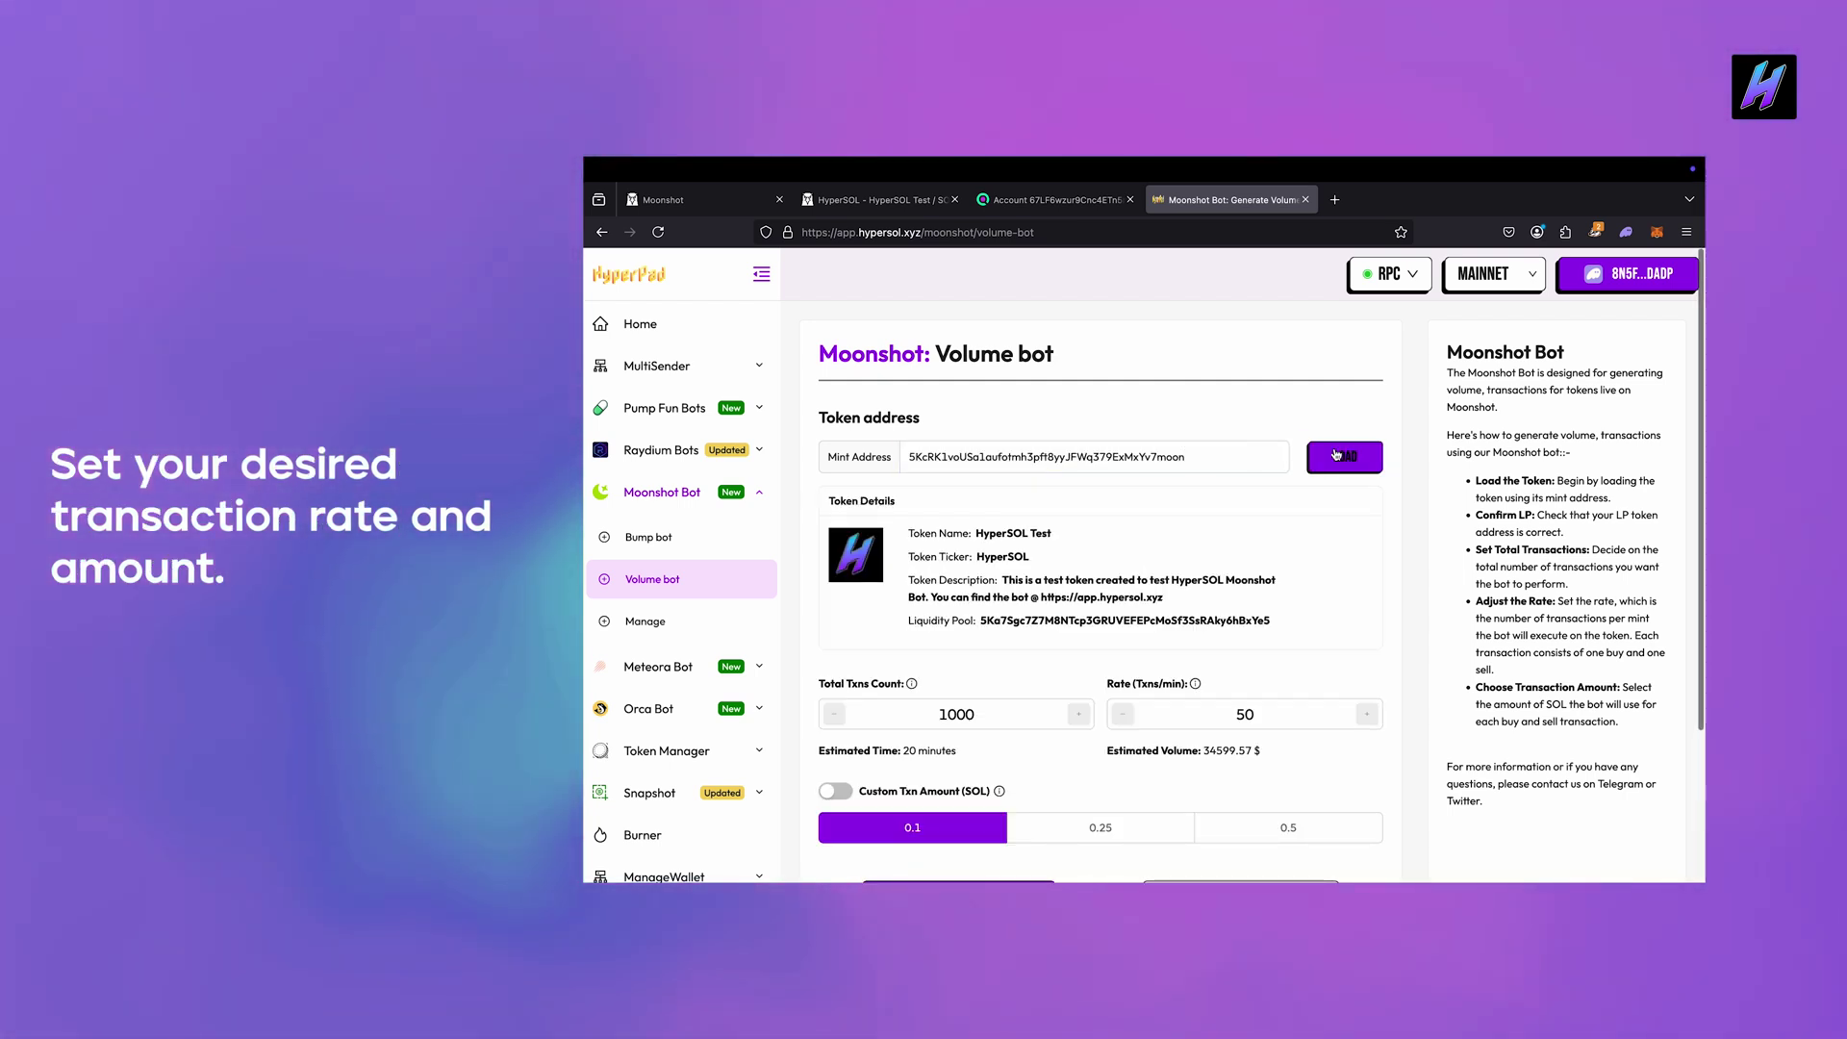
{"action": "scroll", "coordinate": [1110, 612], "scroll_direction": "down", "scroll_amount": 2}
{"action": "double_click", "coordinate": [956, 632]}
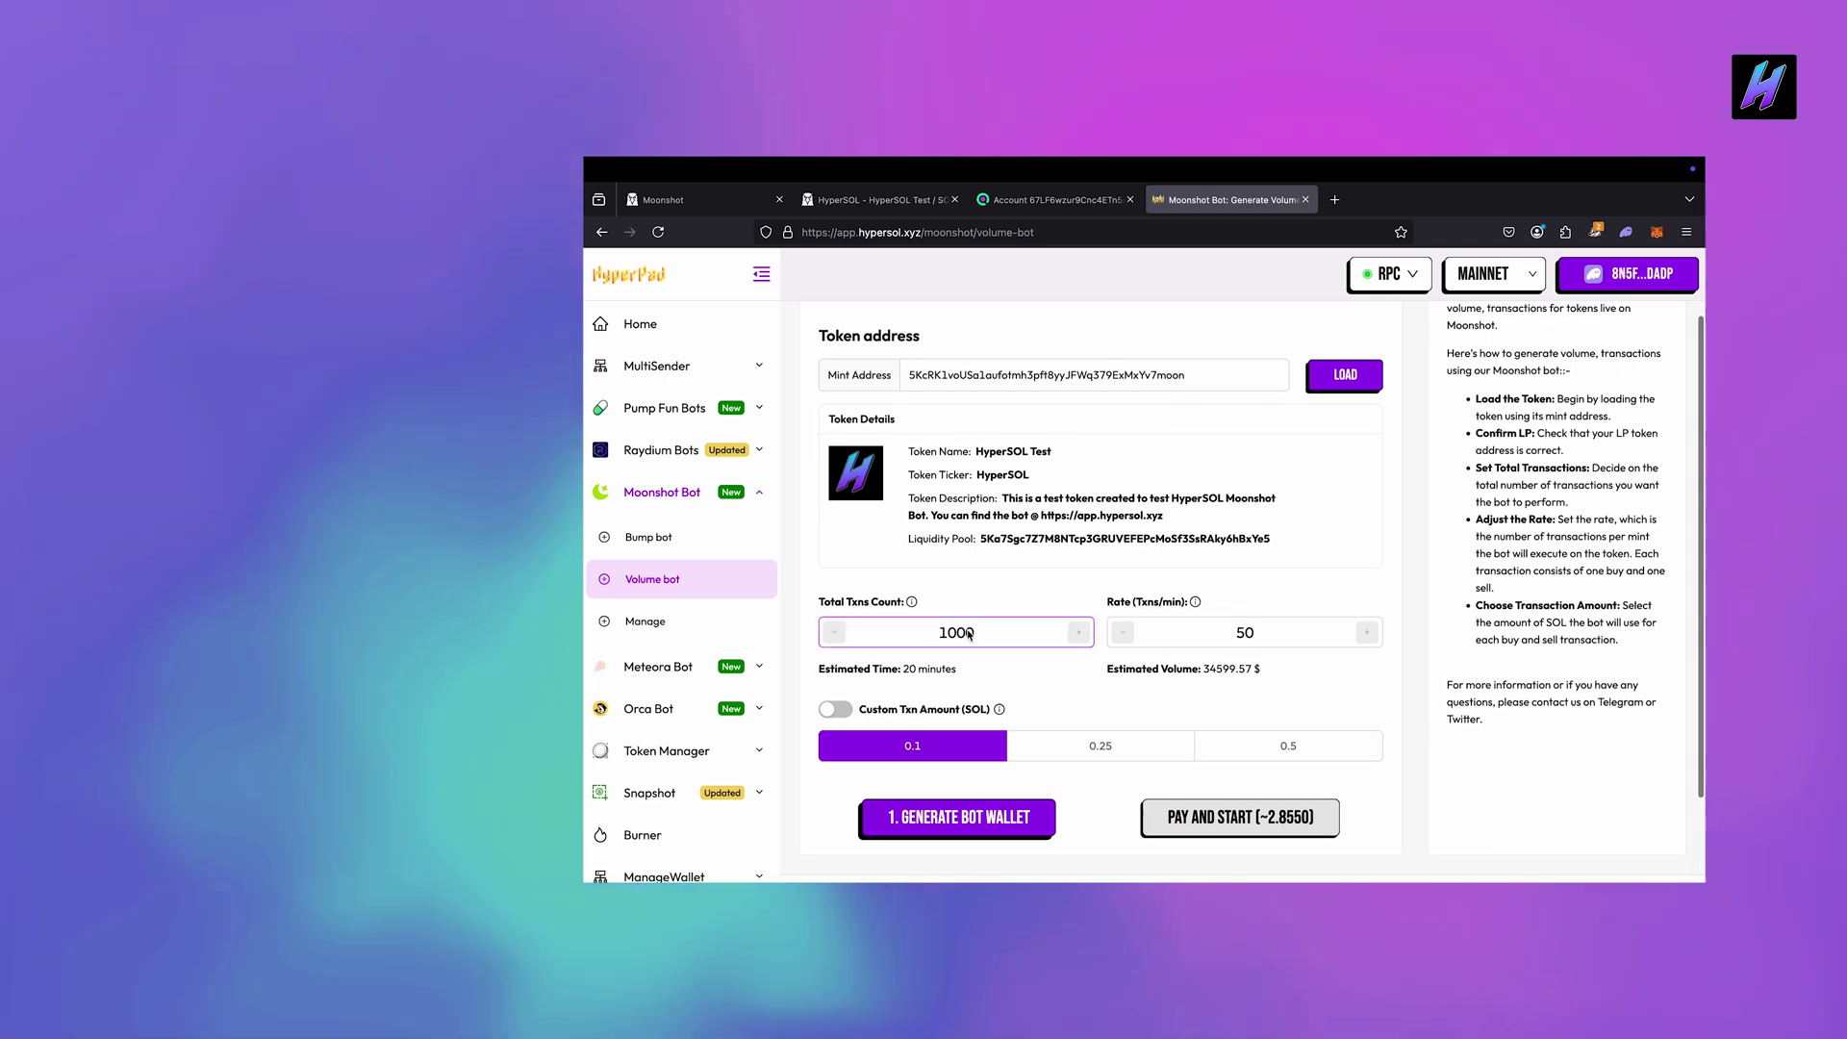
{"action": "type", "text": "300"}
{"action": "left_click", "coordinate": [1245, 632]}
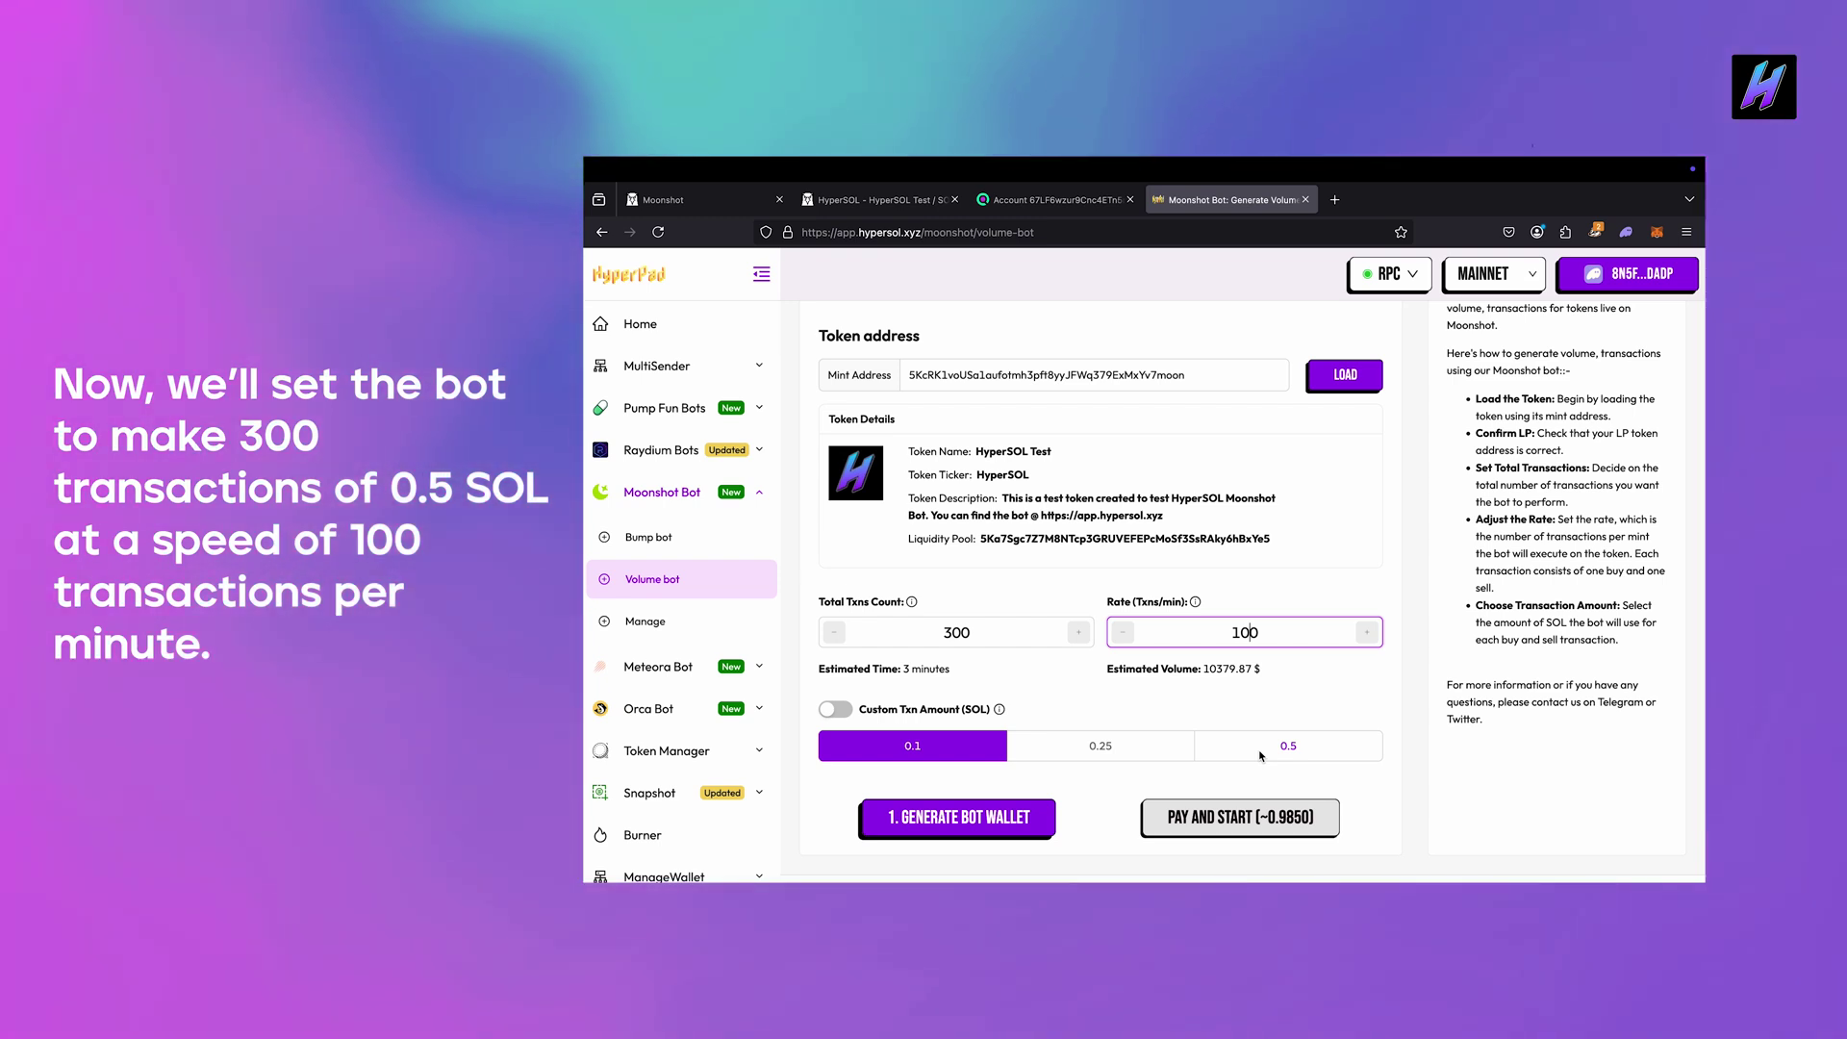
Drop the custom amount, choose 0.5 SOL per transaction, and generate a bot wallet
{"action": "left_click", "coordinate": [836, 709]}
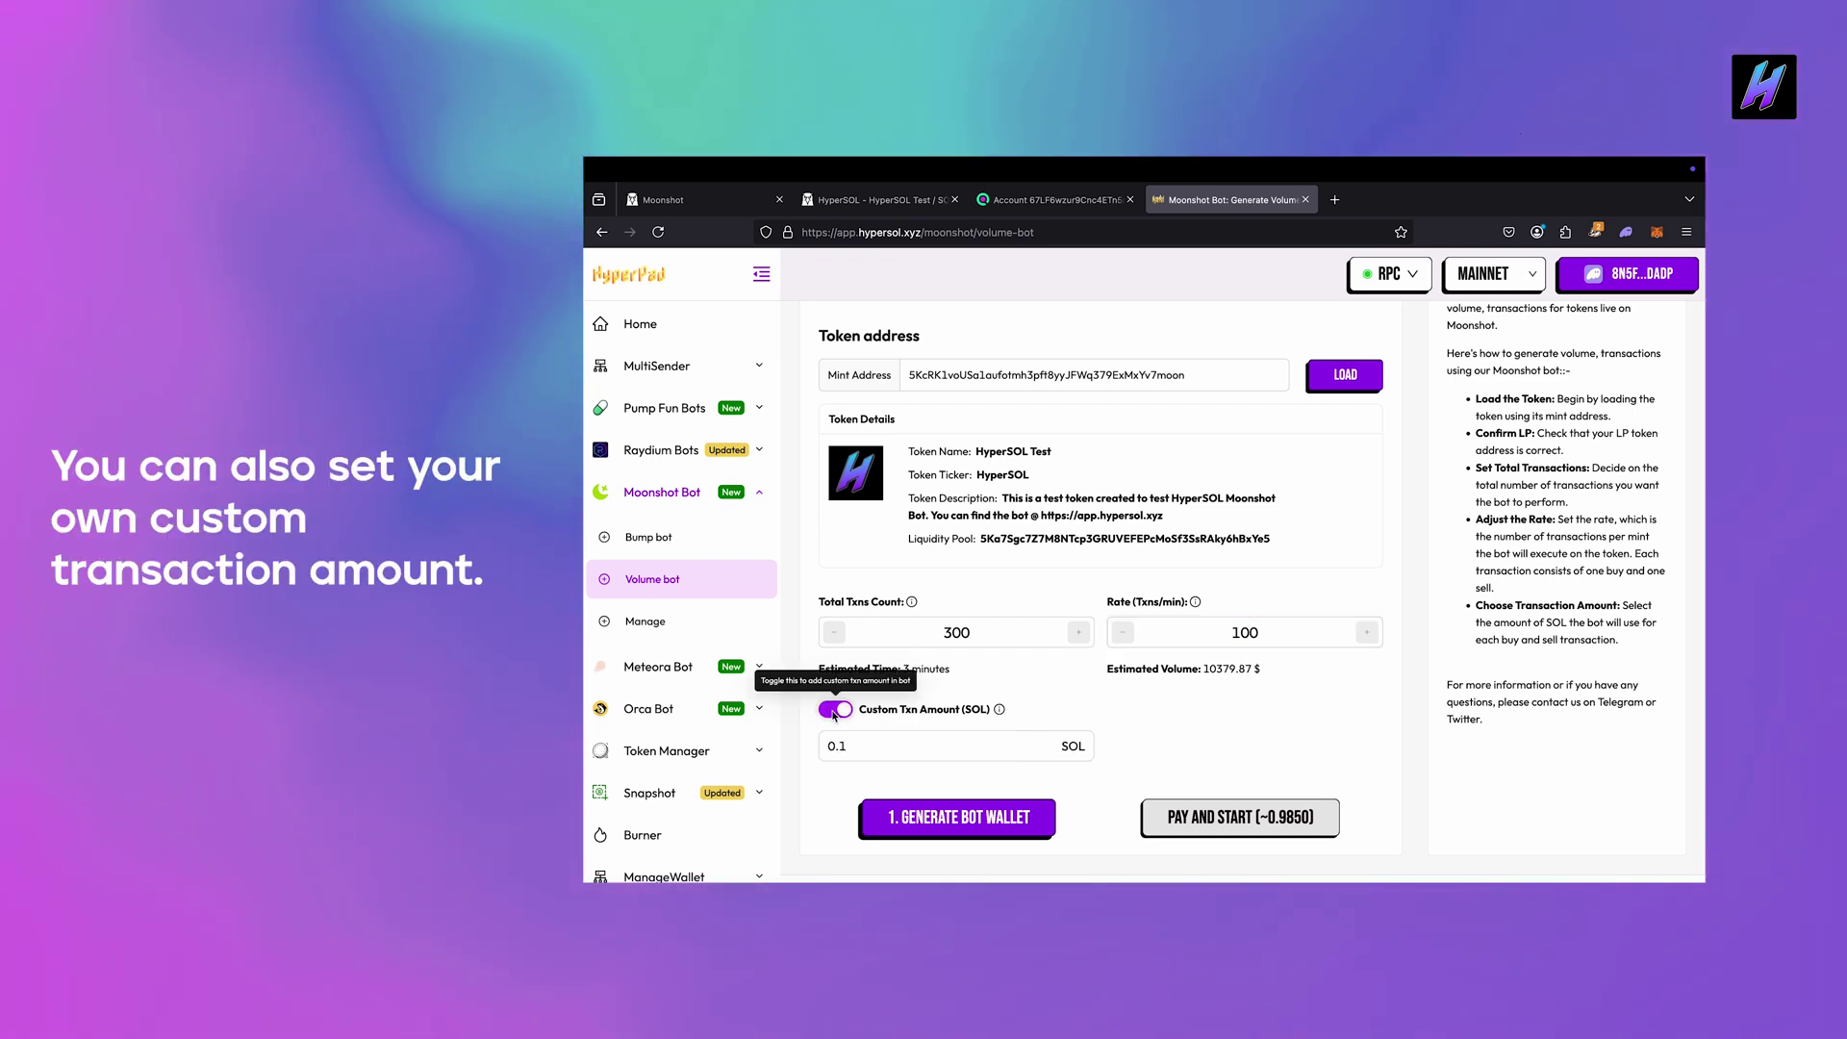
{"action": "left_click", "coordinate": [922, 755]}
{"action": "type", "text": "1"}
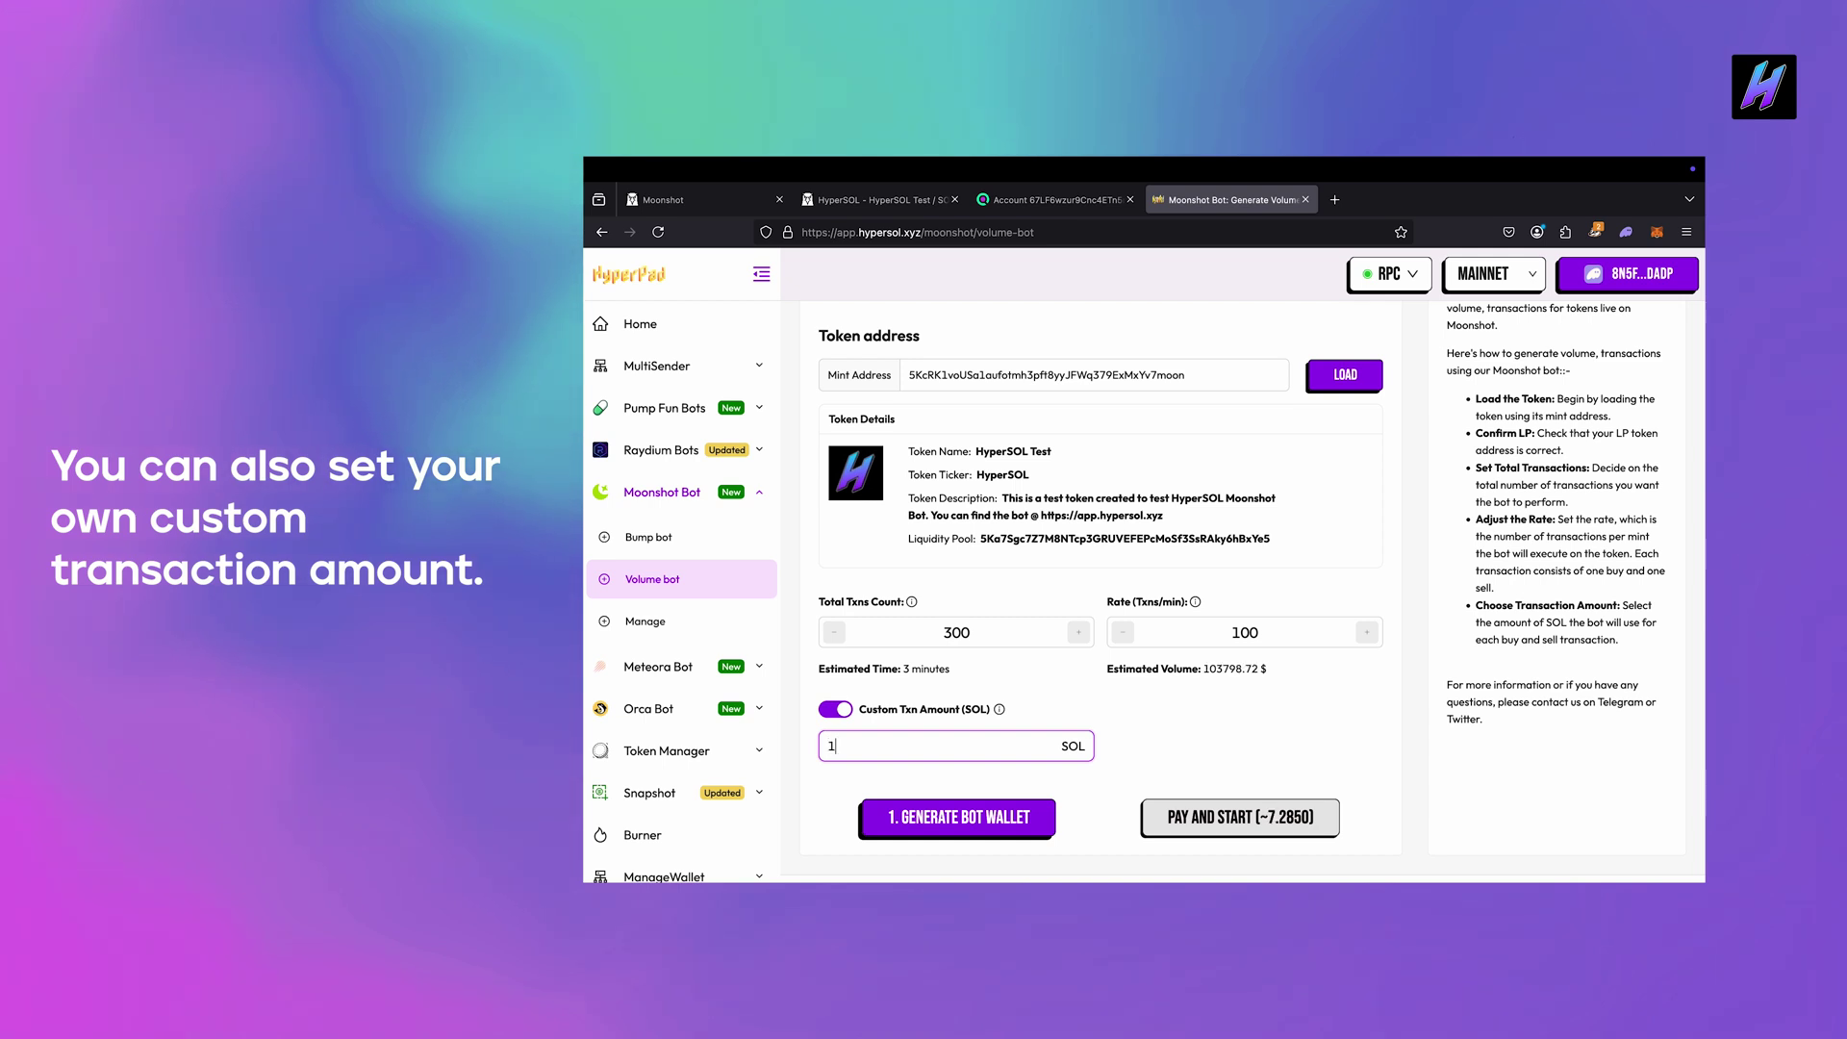
{"action": "type", "text": "2"}
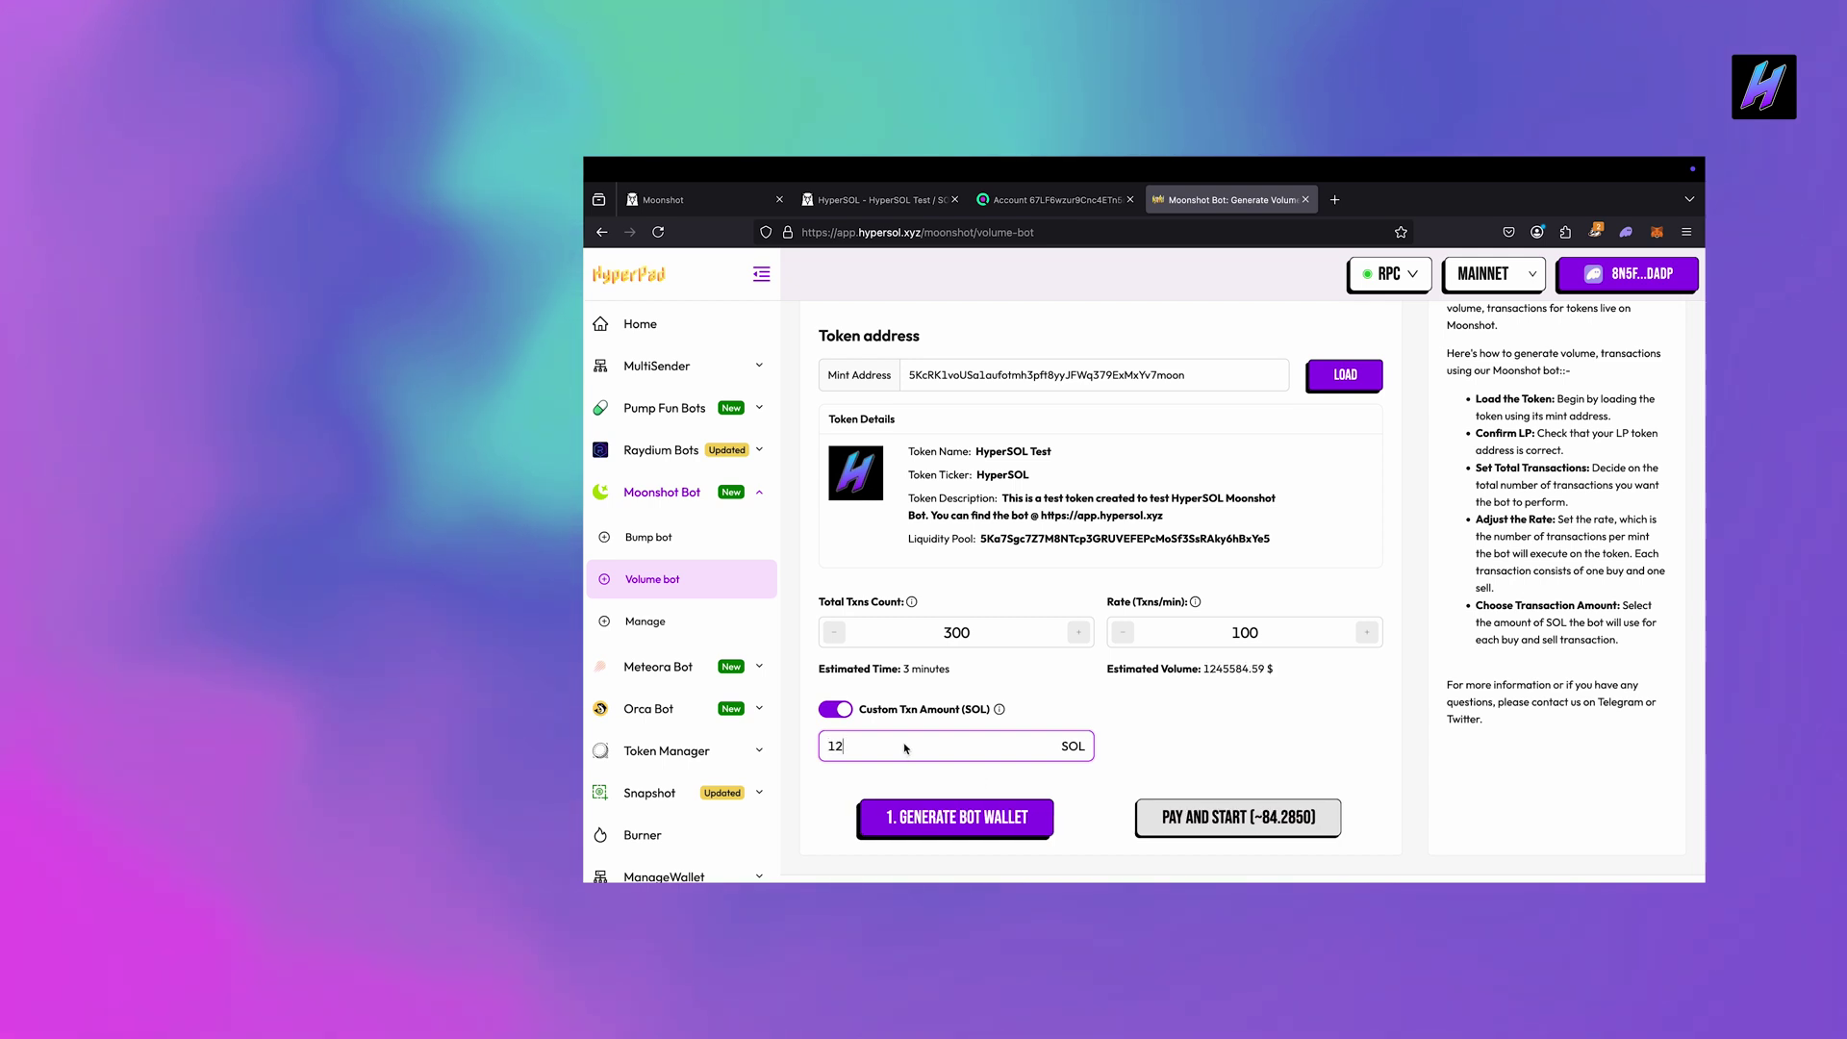
{"action": "left_click", "coordinate": [866, 714]}
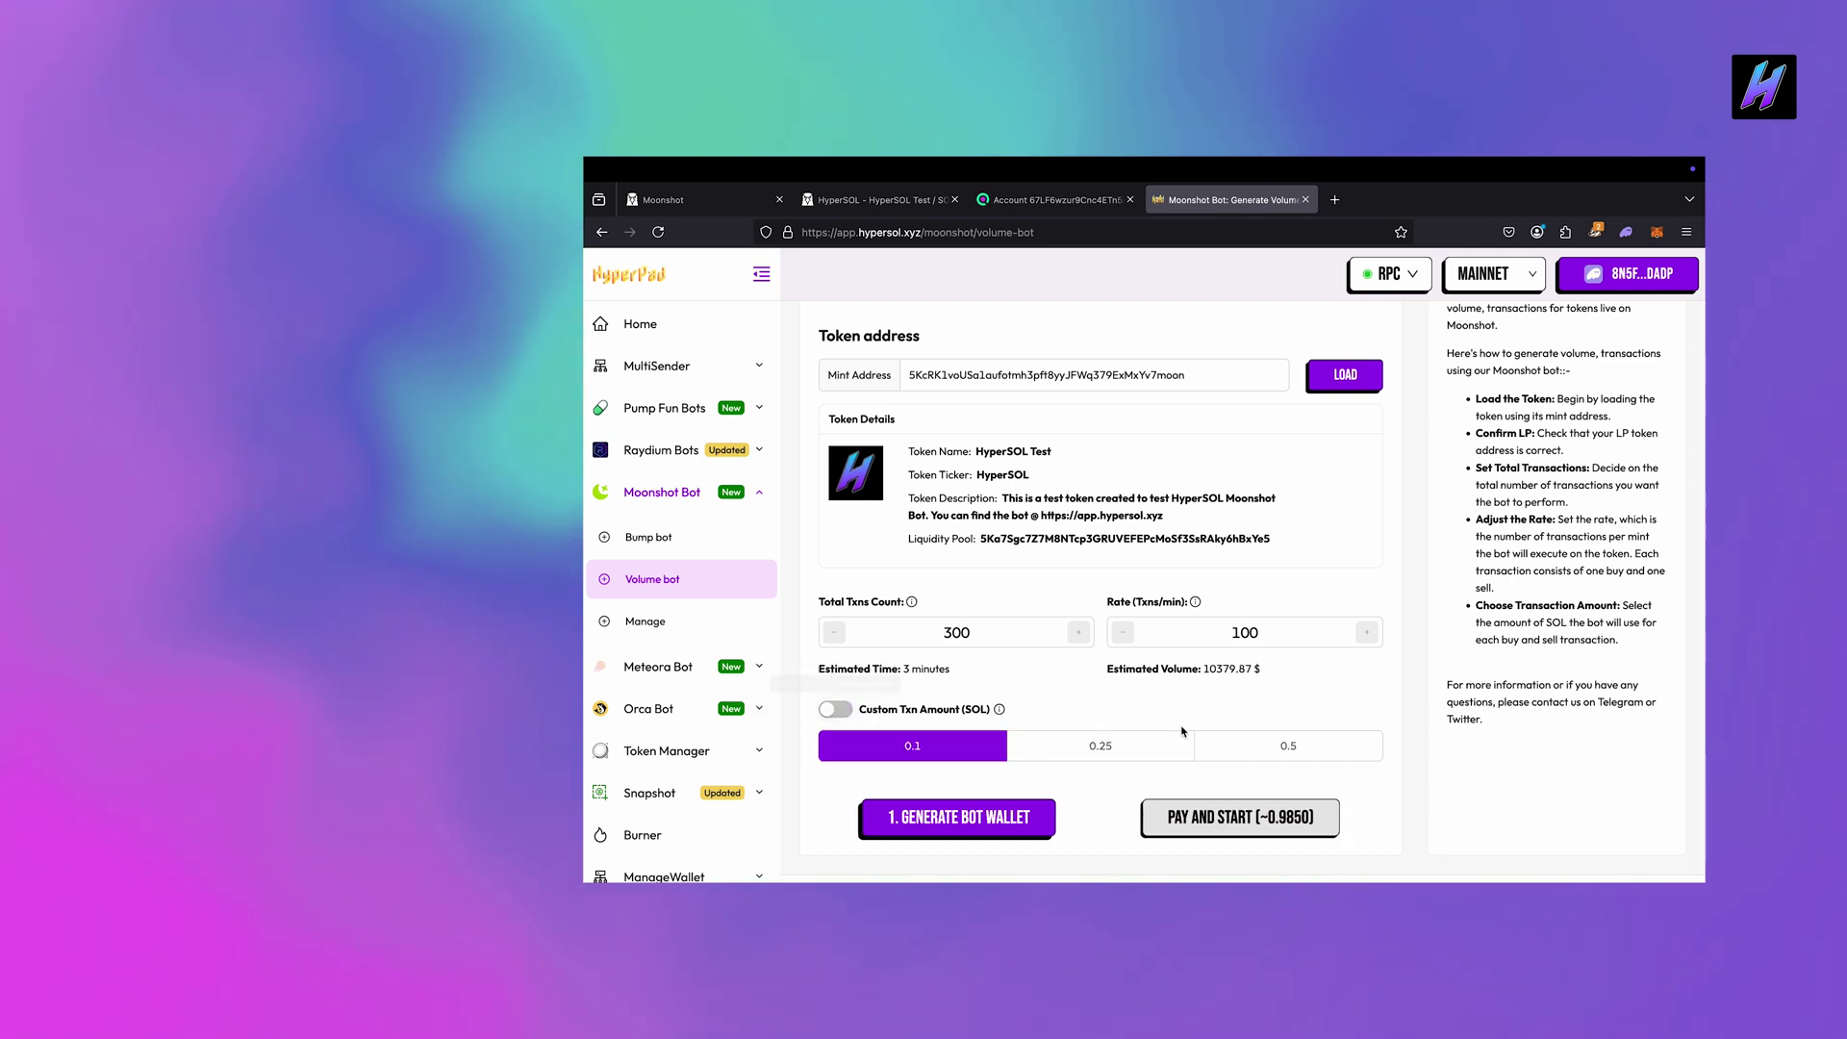
{"action": "left_click", "coordinate": [1240, 738]}
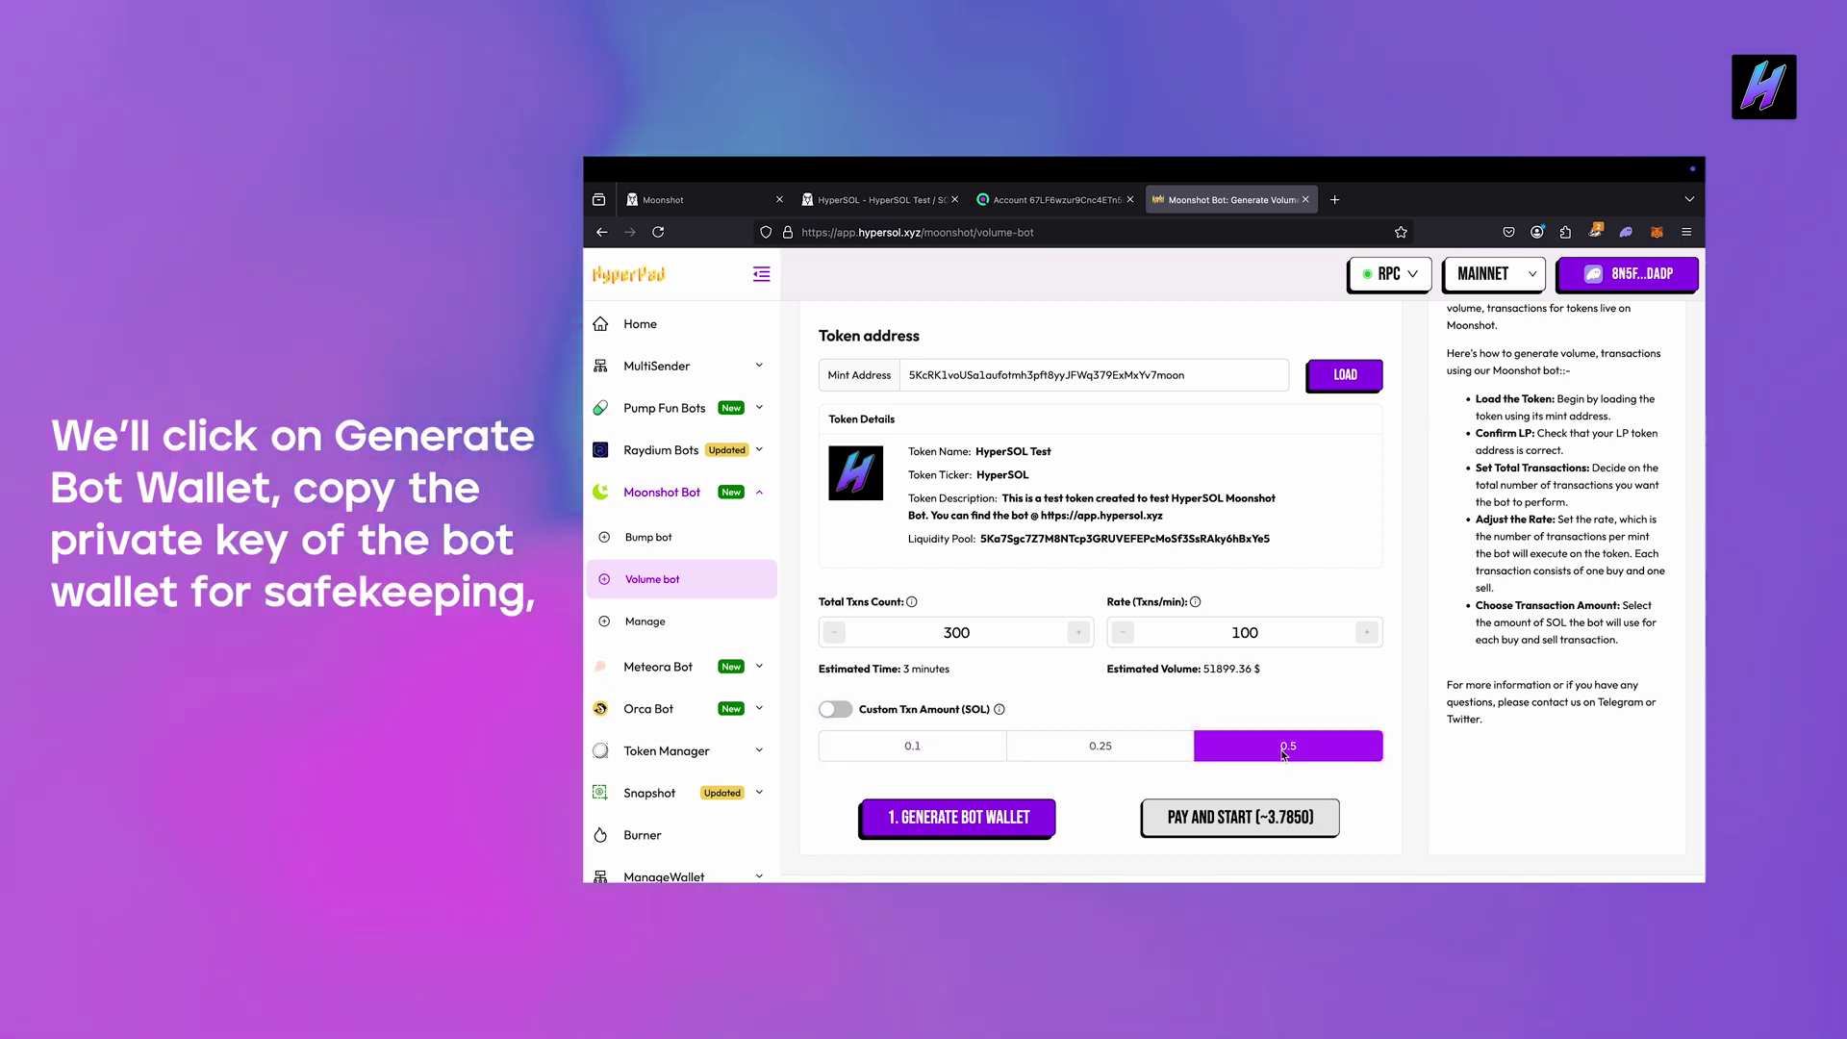
{"action": "scroll", "coordinate": [1114, 700], "scroll_direction": "down", "scroll_amount": 1}
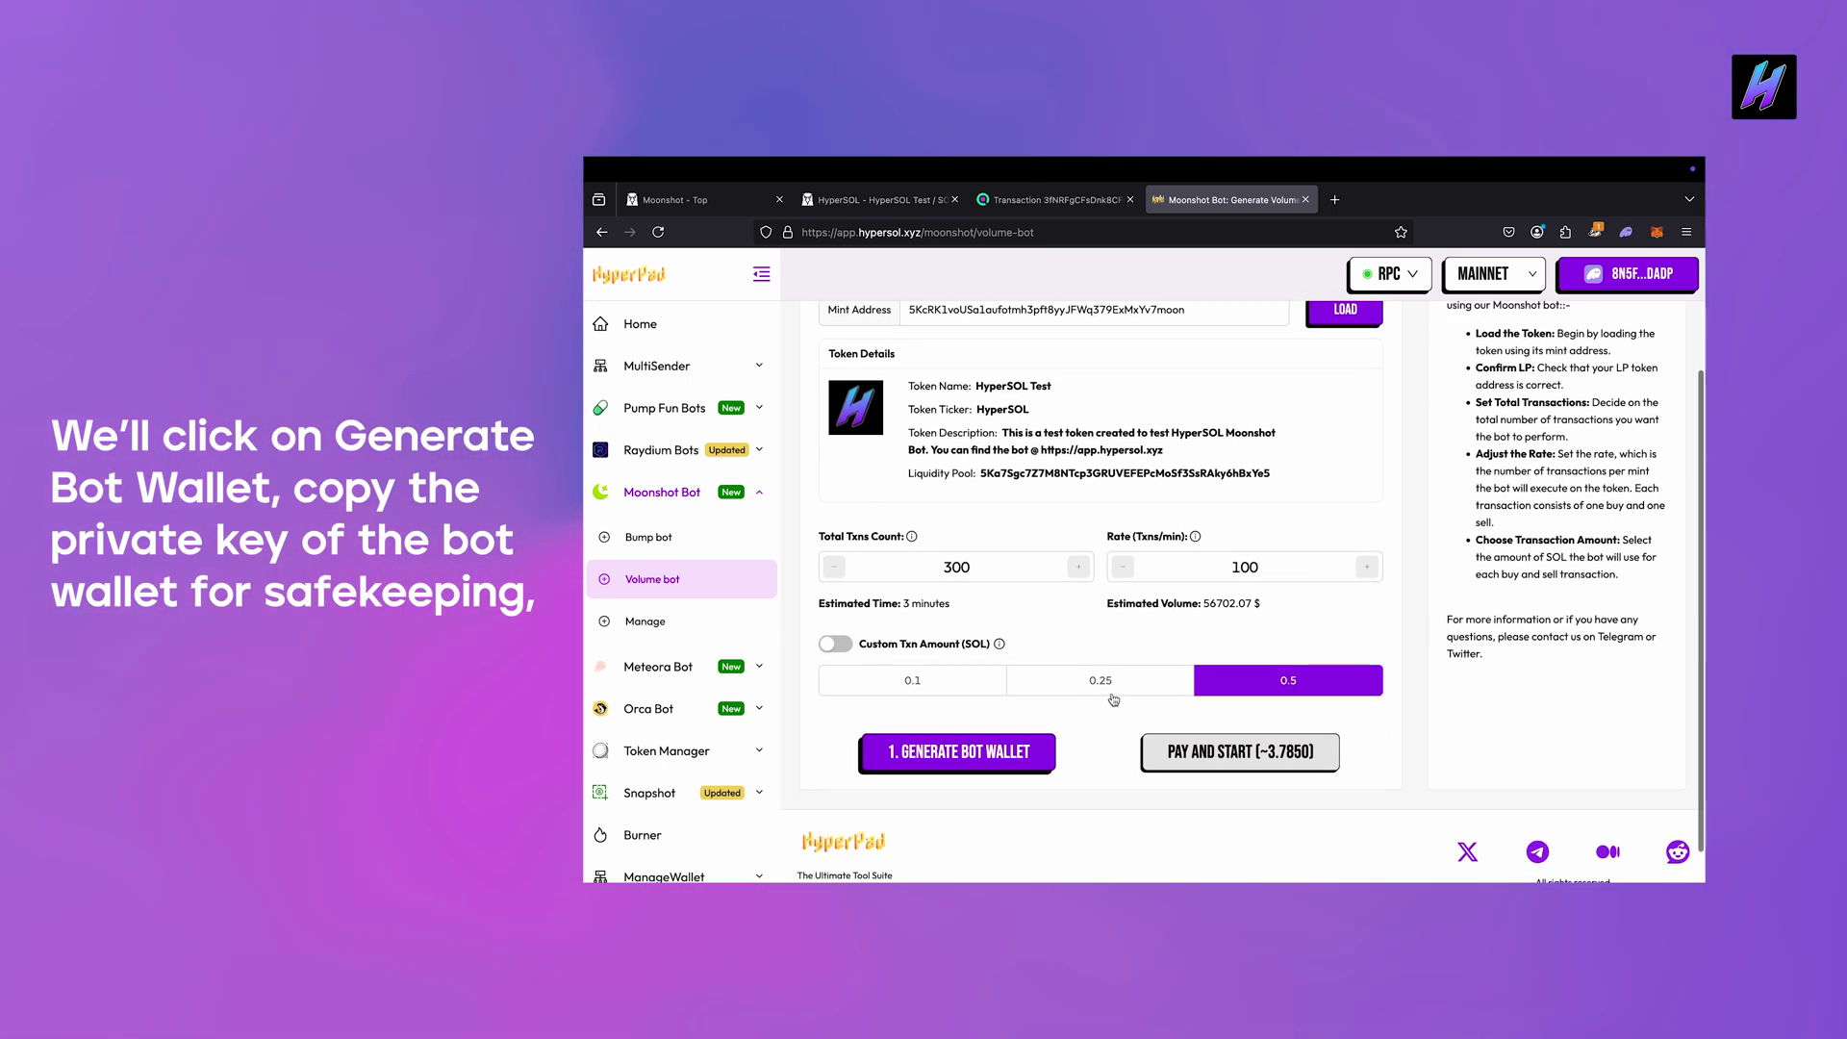
{"action": "left_click", "coordinate": [956, 751]}
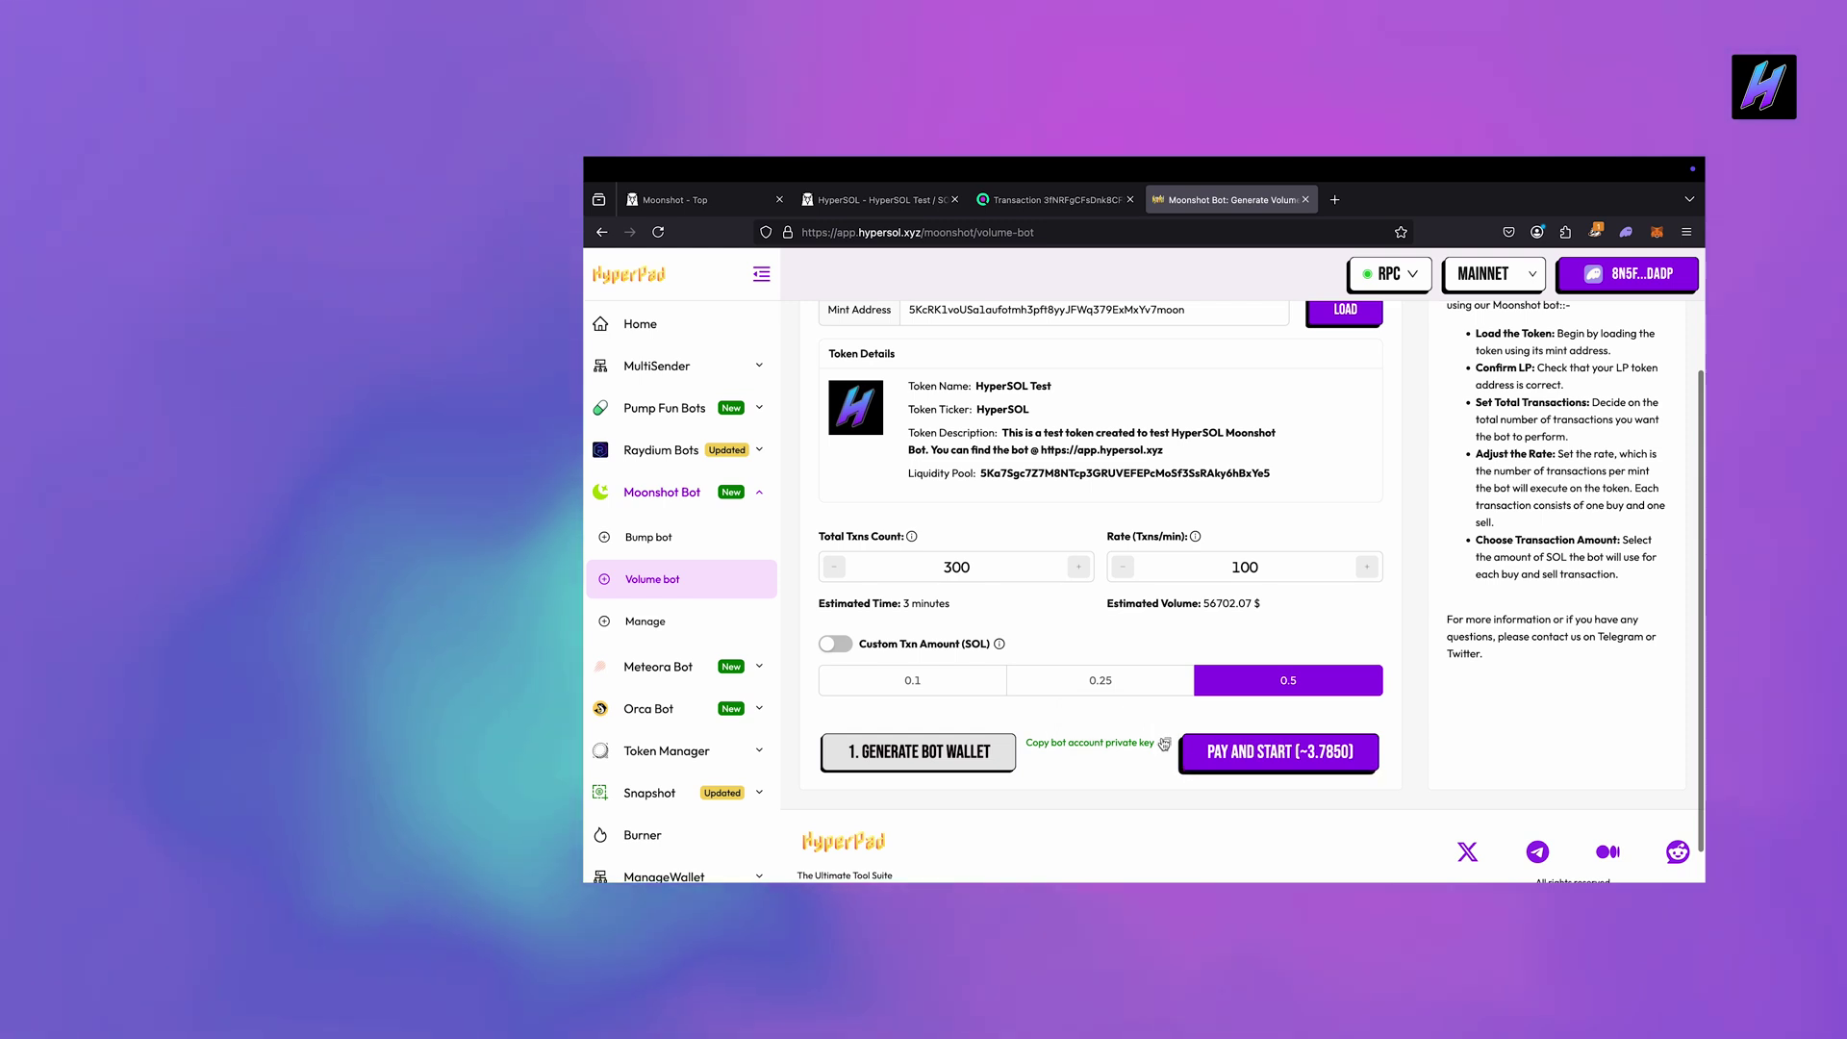
Confirm the bot payment in Phantom and return to HyperPad's Manage Bot page in Firefox
{"action": "left_click", "coordinate": [1269, 752]}
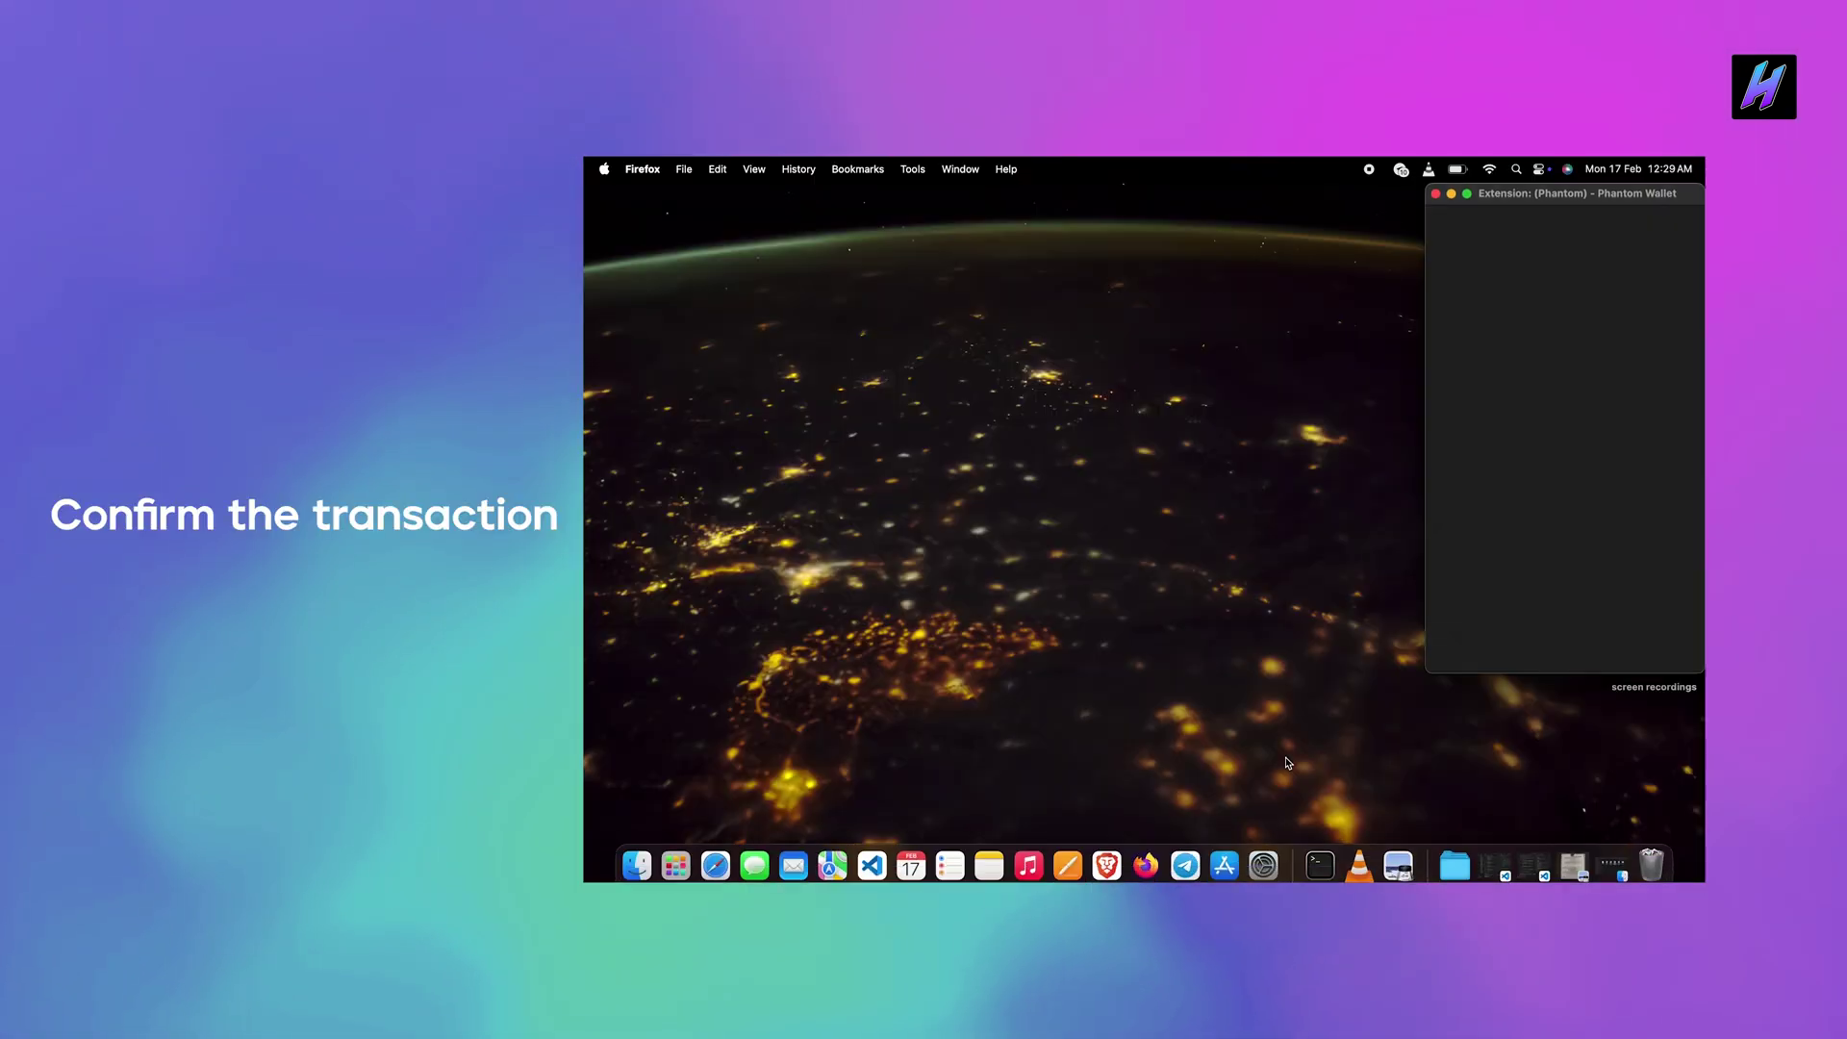
{"action": "left_click", "coordinate": [1641, 651]}
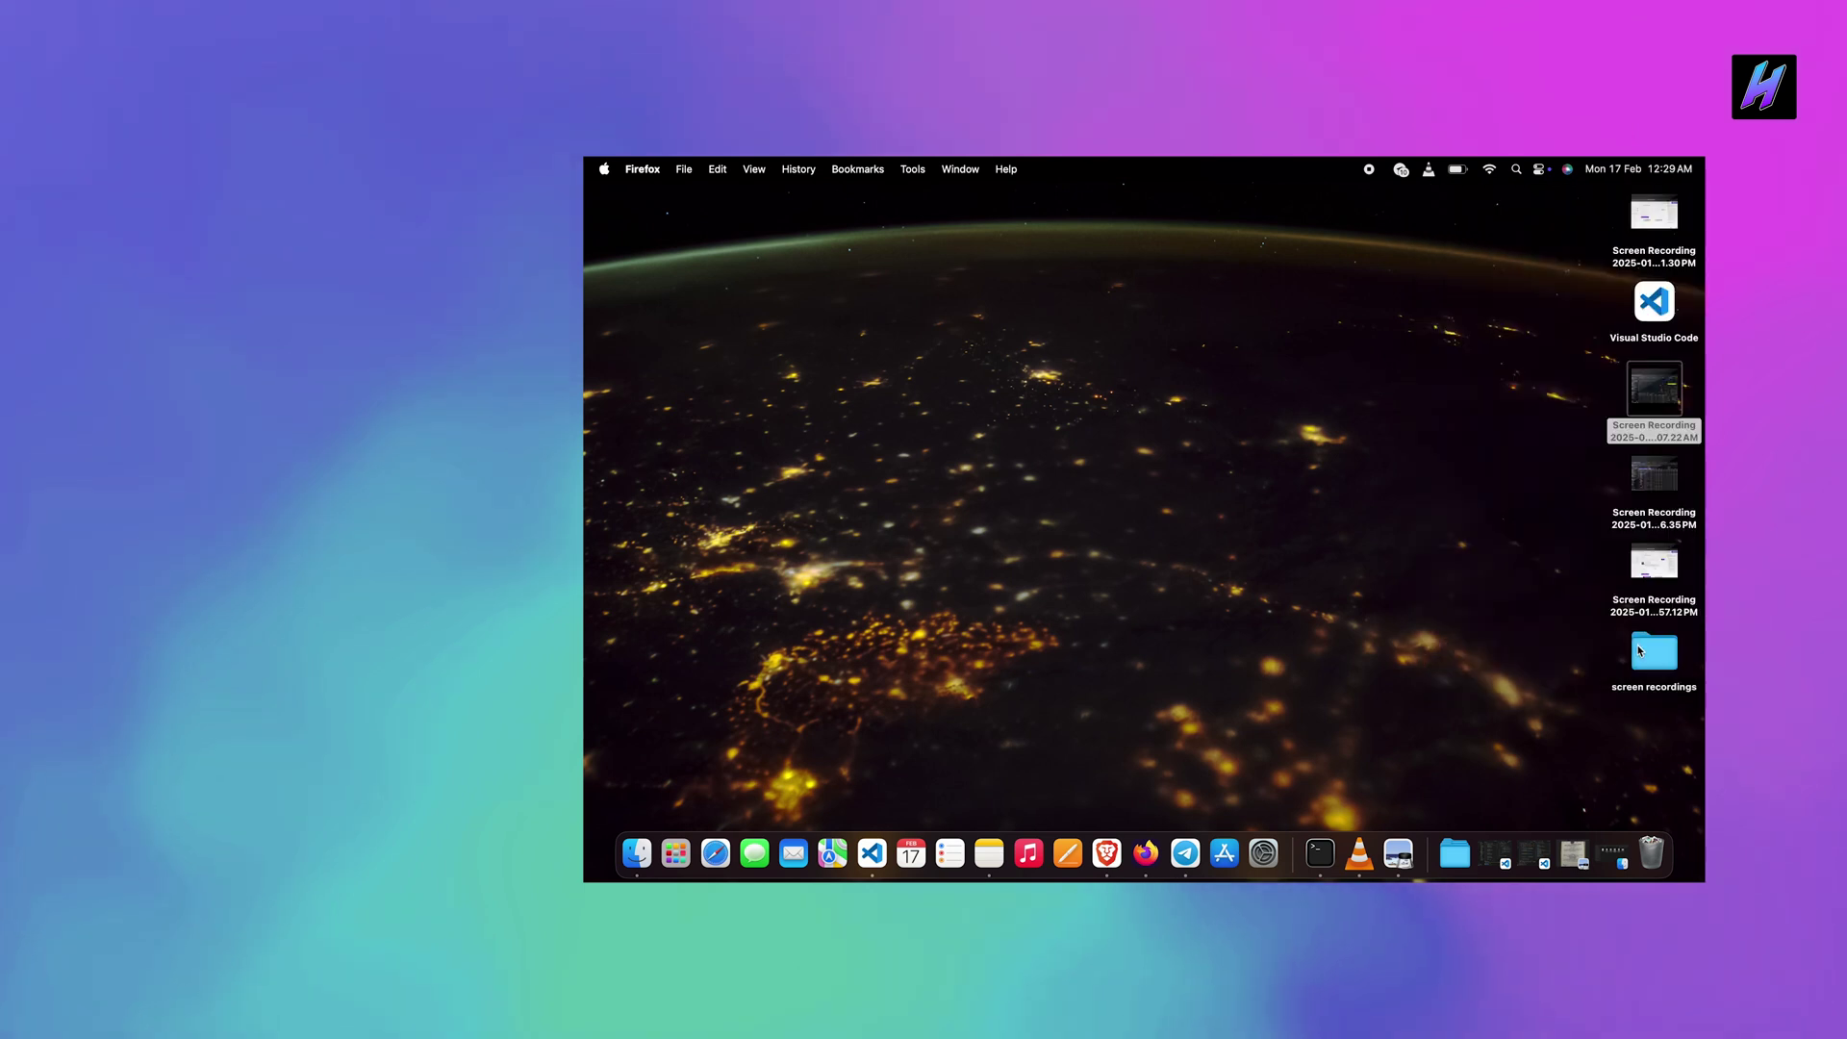
{"action": "left_click", "coordinate": [1142, 856]}
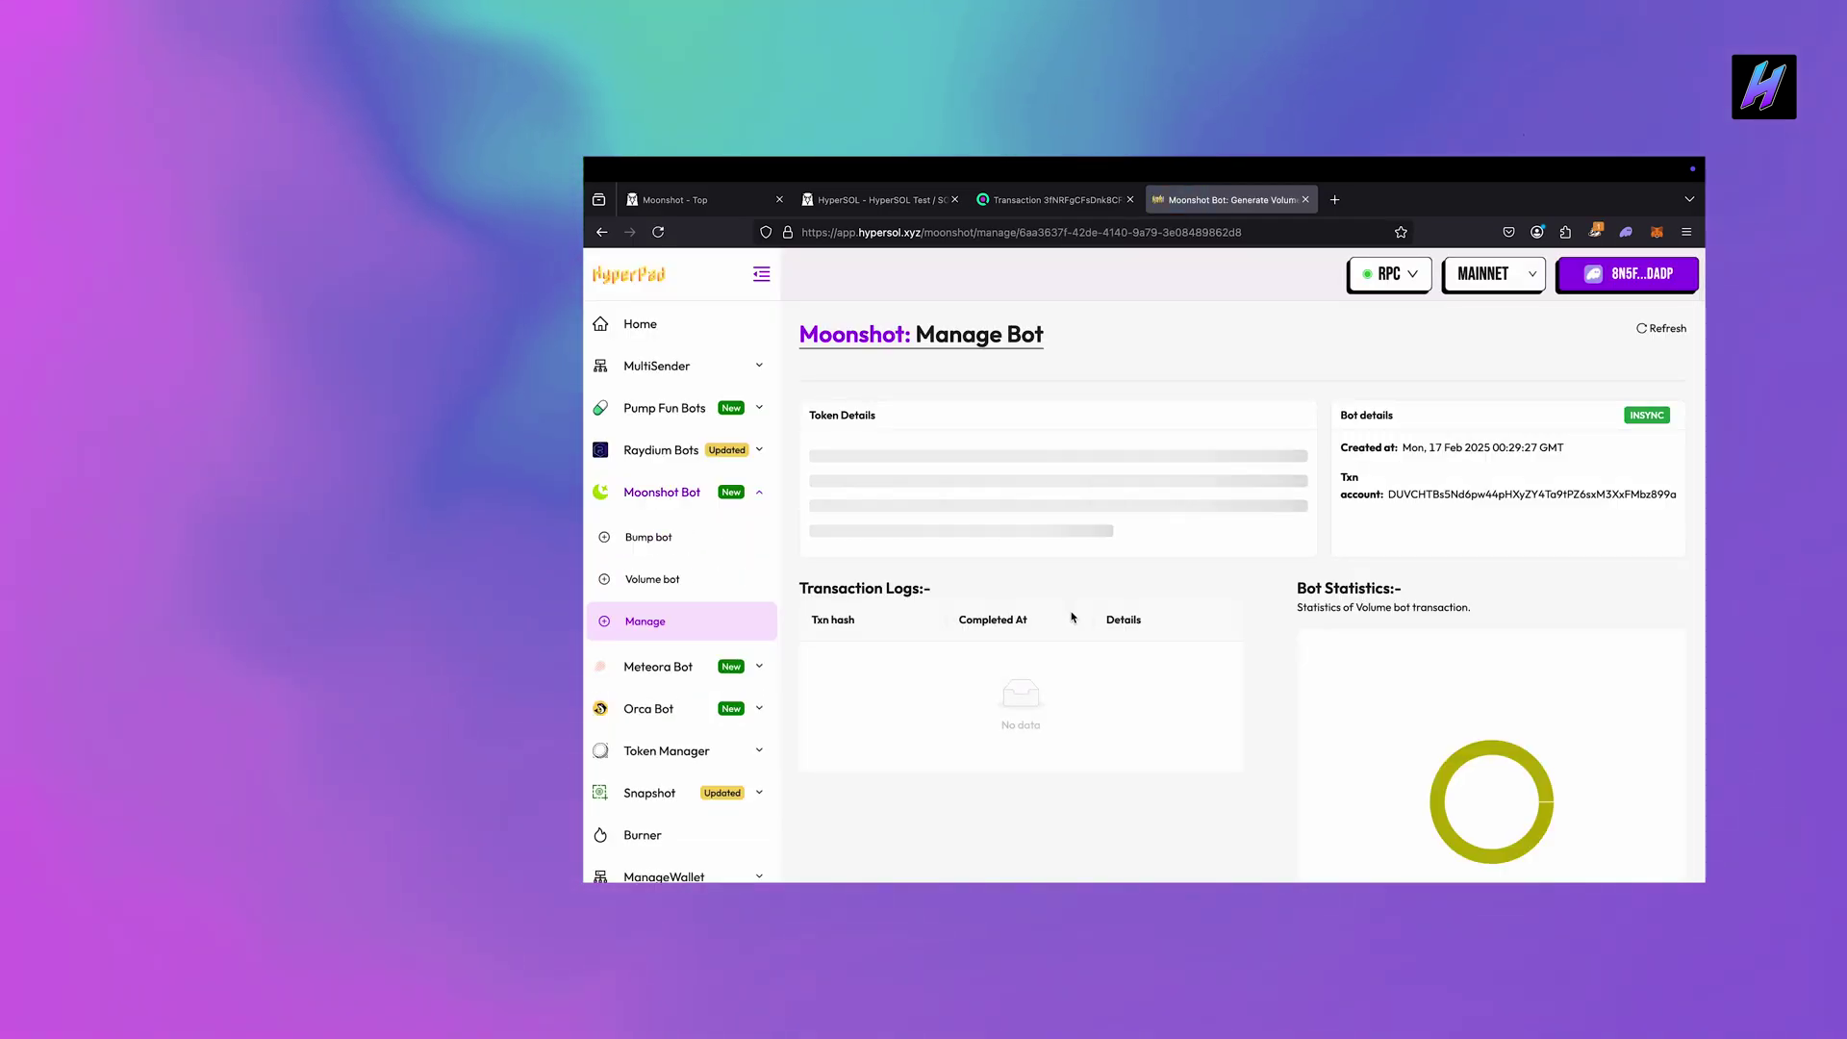
Close the transaction explorer tab and return to DEX Screener's Moonshot Top-by-volume list
{"action": "scroll", "coordinate": [1072, 616], "scroll_direction": "down", "scroll_amount": 2}
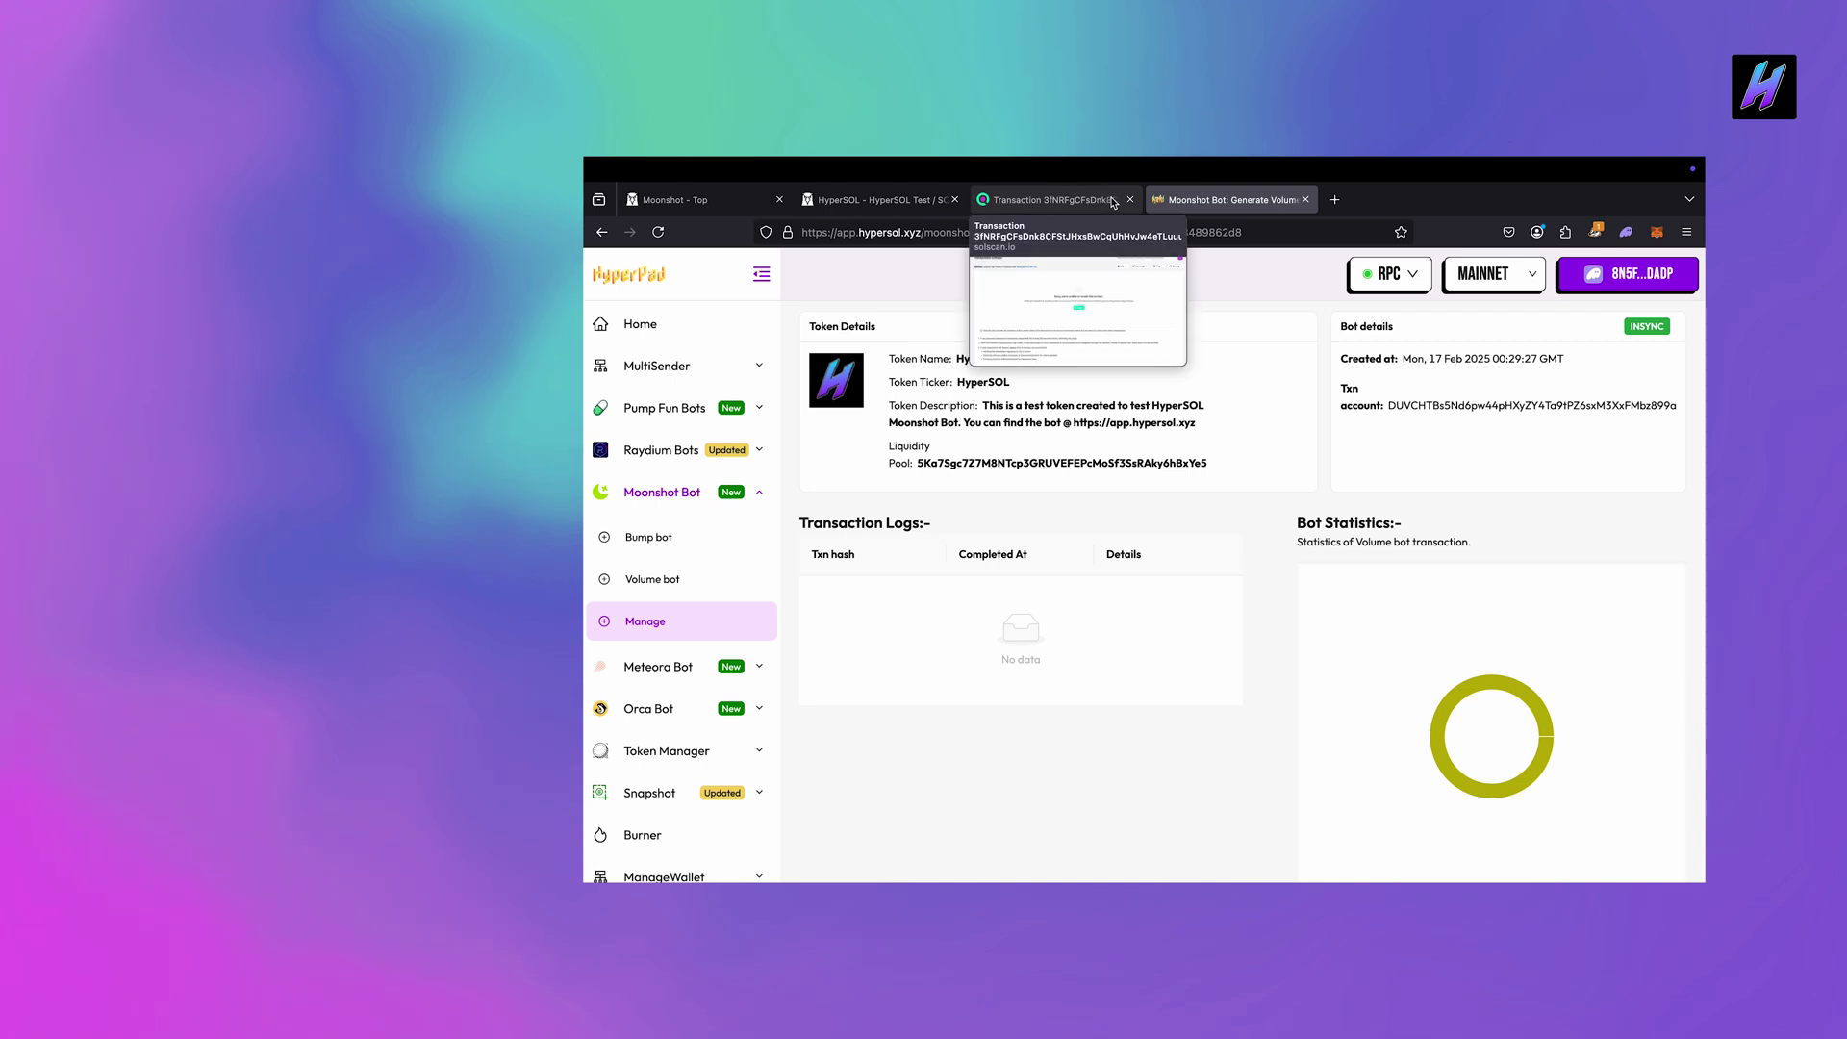
{"action": "left_click", "coordinate": [1131, 199]}
{"action": "left_click", "coordinate": [875, 199]}
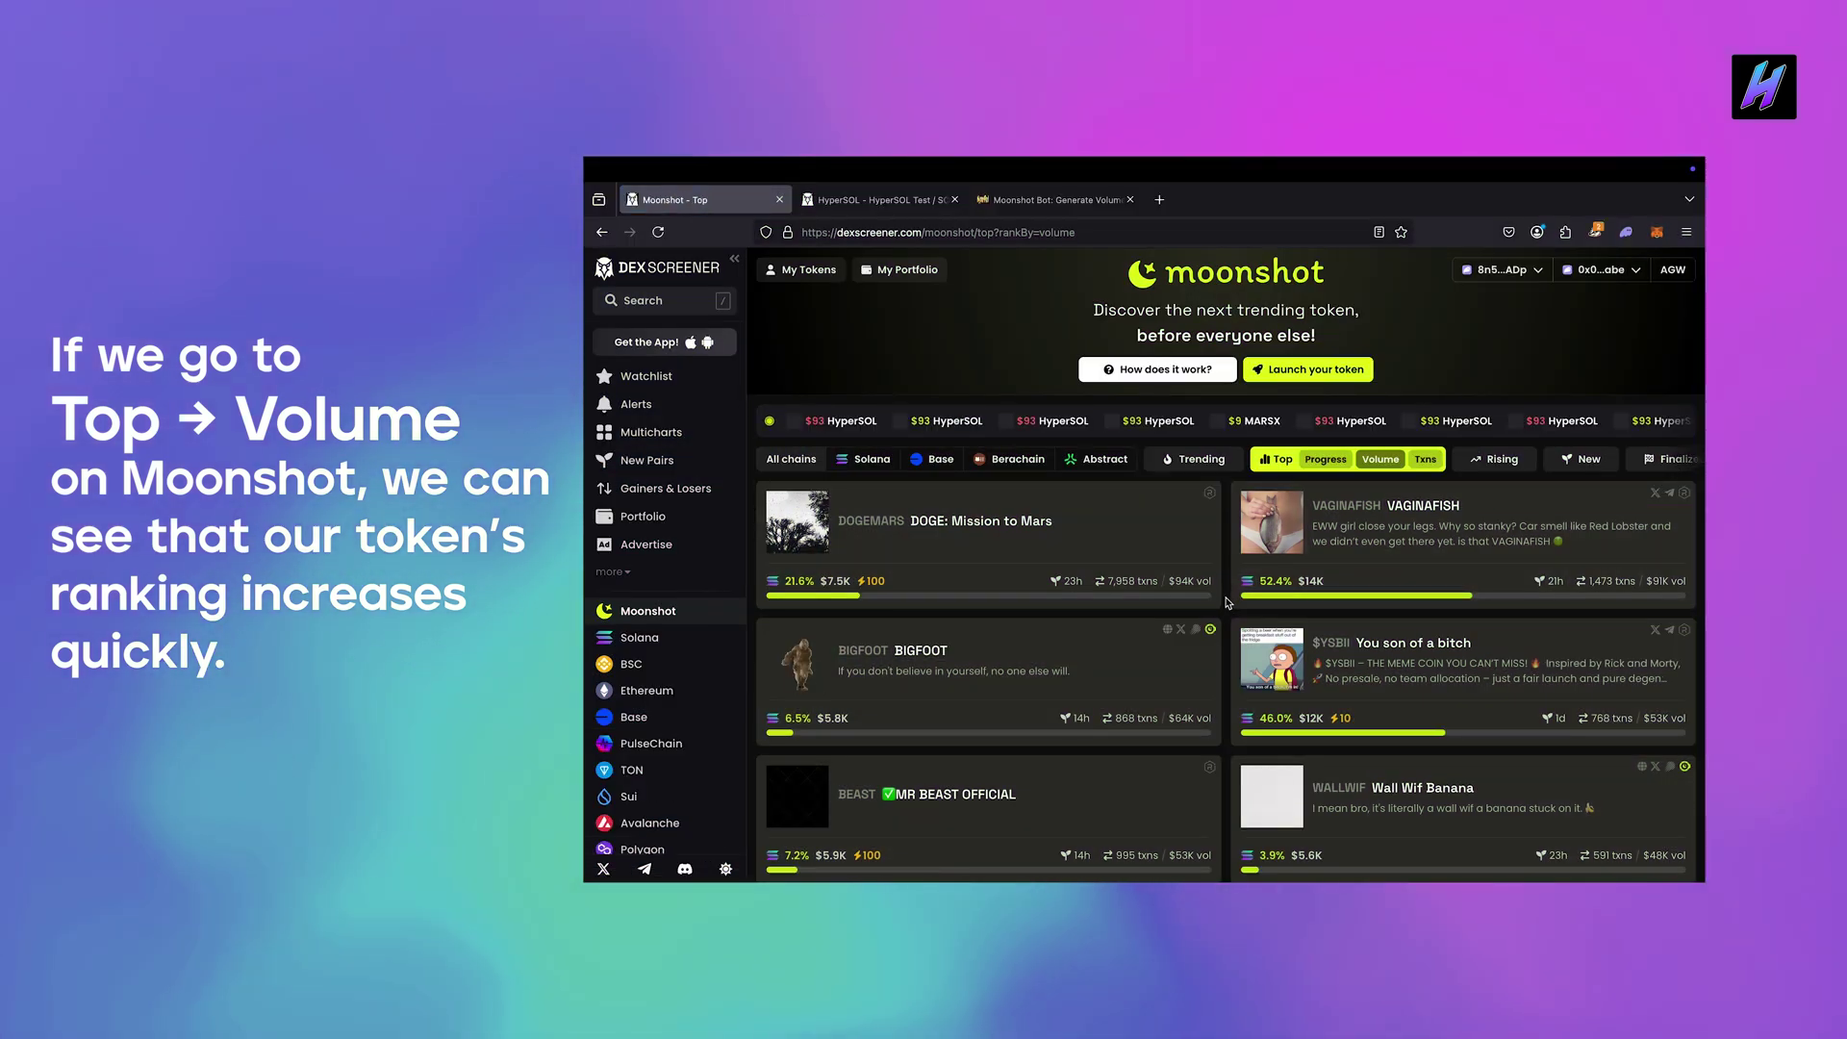
Scroll the Moonshot volume list looking for HyperSOL Test, then switch to its HyperSOL/SOL chart tab
{"action": "scroll", "coordinate": [1227, 603], "scroll_direction": "down", "scroll_amount": 10}
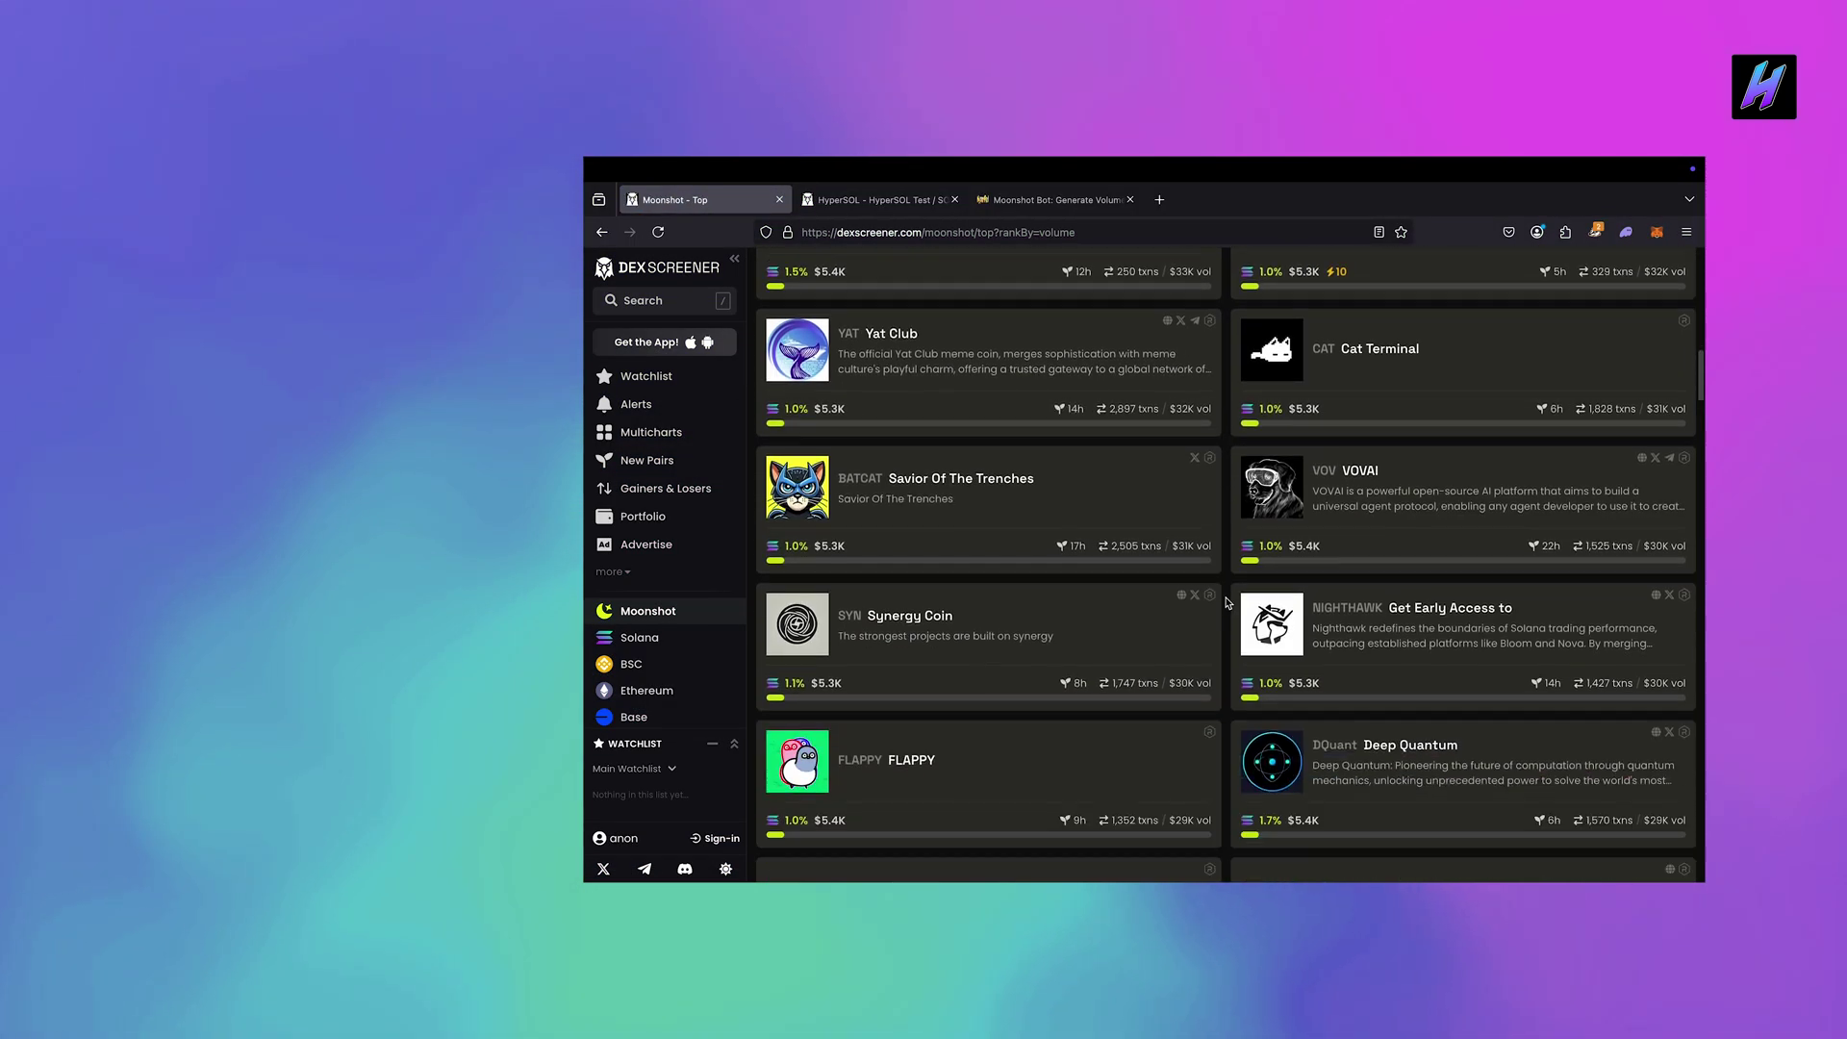
{"action": "scroll", "coordinate": [1227, 604], "scroll_direction": "down", "scroll_amount": 10}
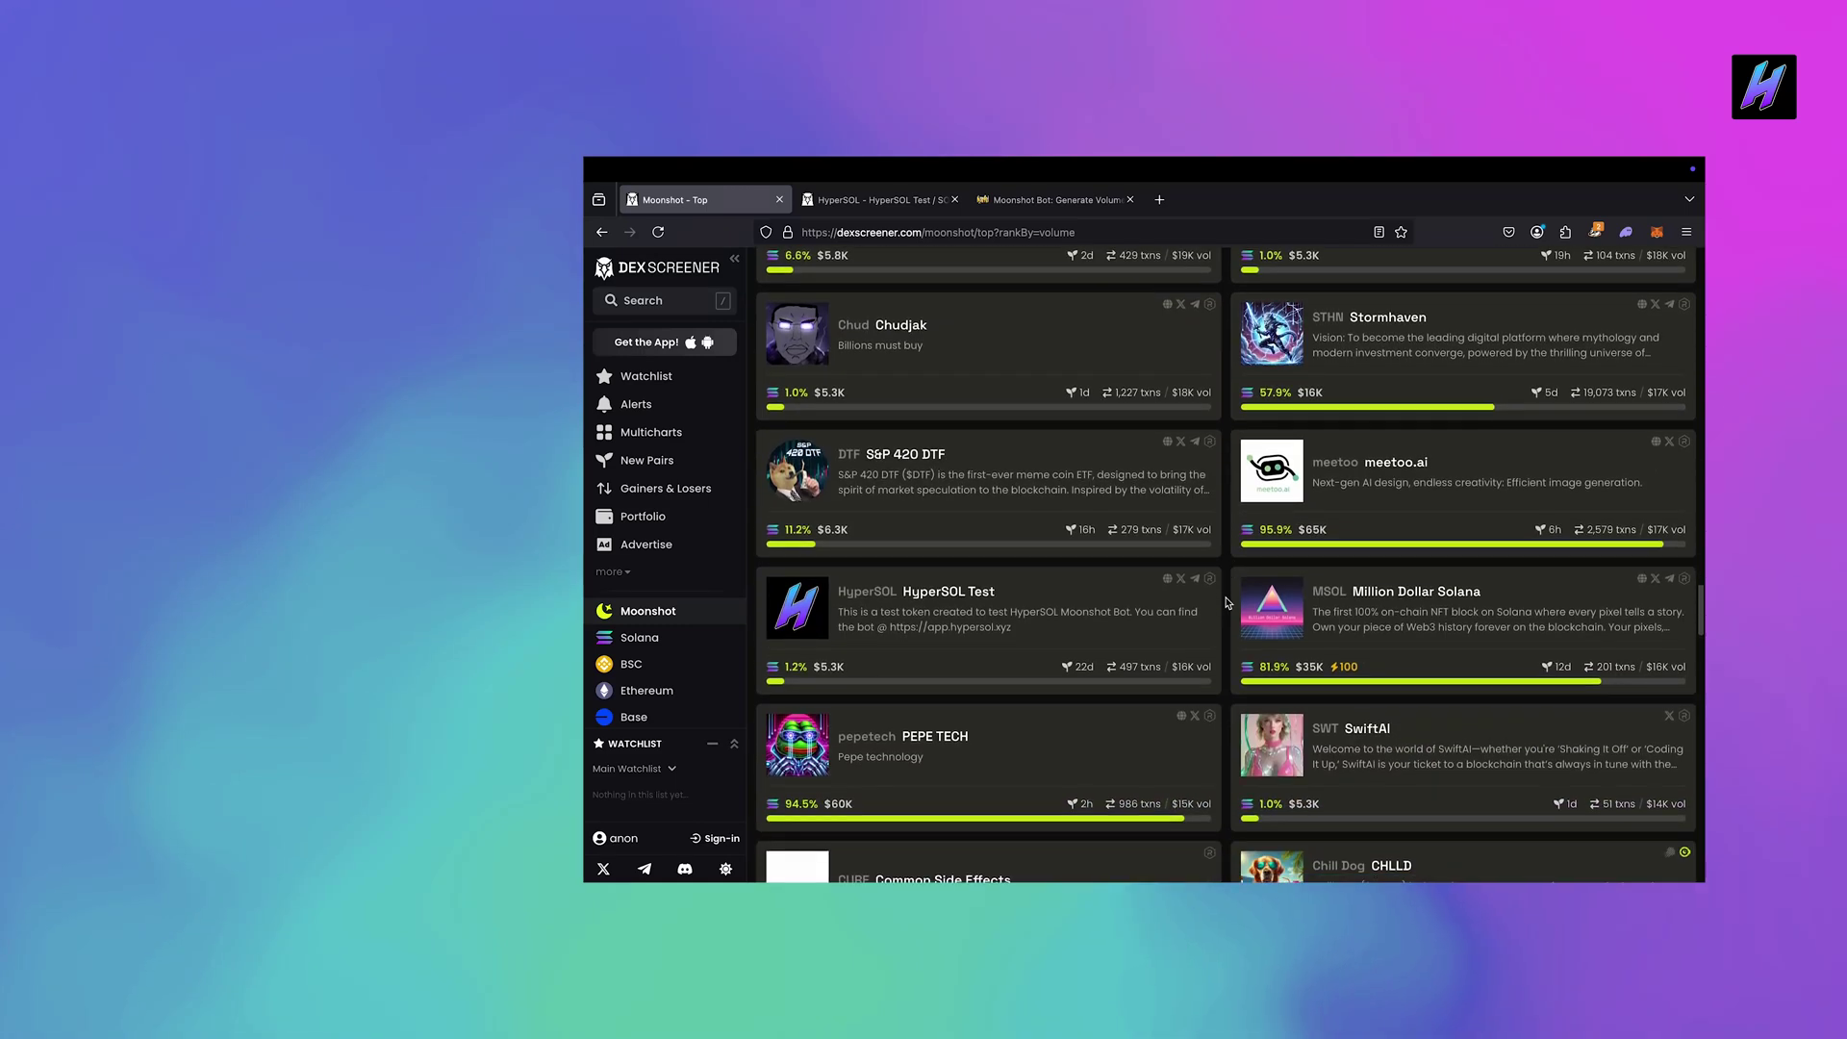
{"action": "scroll", "coordinate": [1227, 613], "scroll_direction": "up", "scroll_amount": 5}
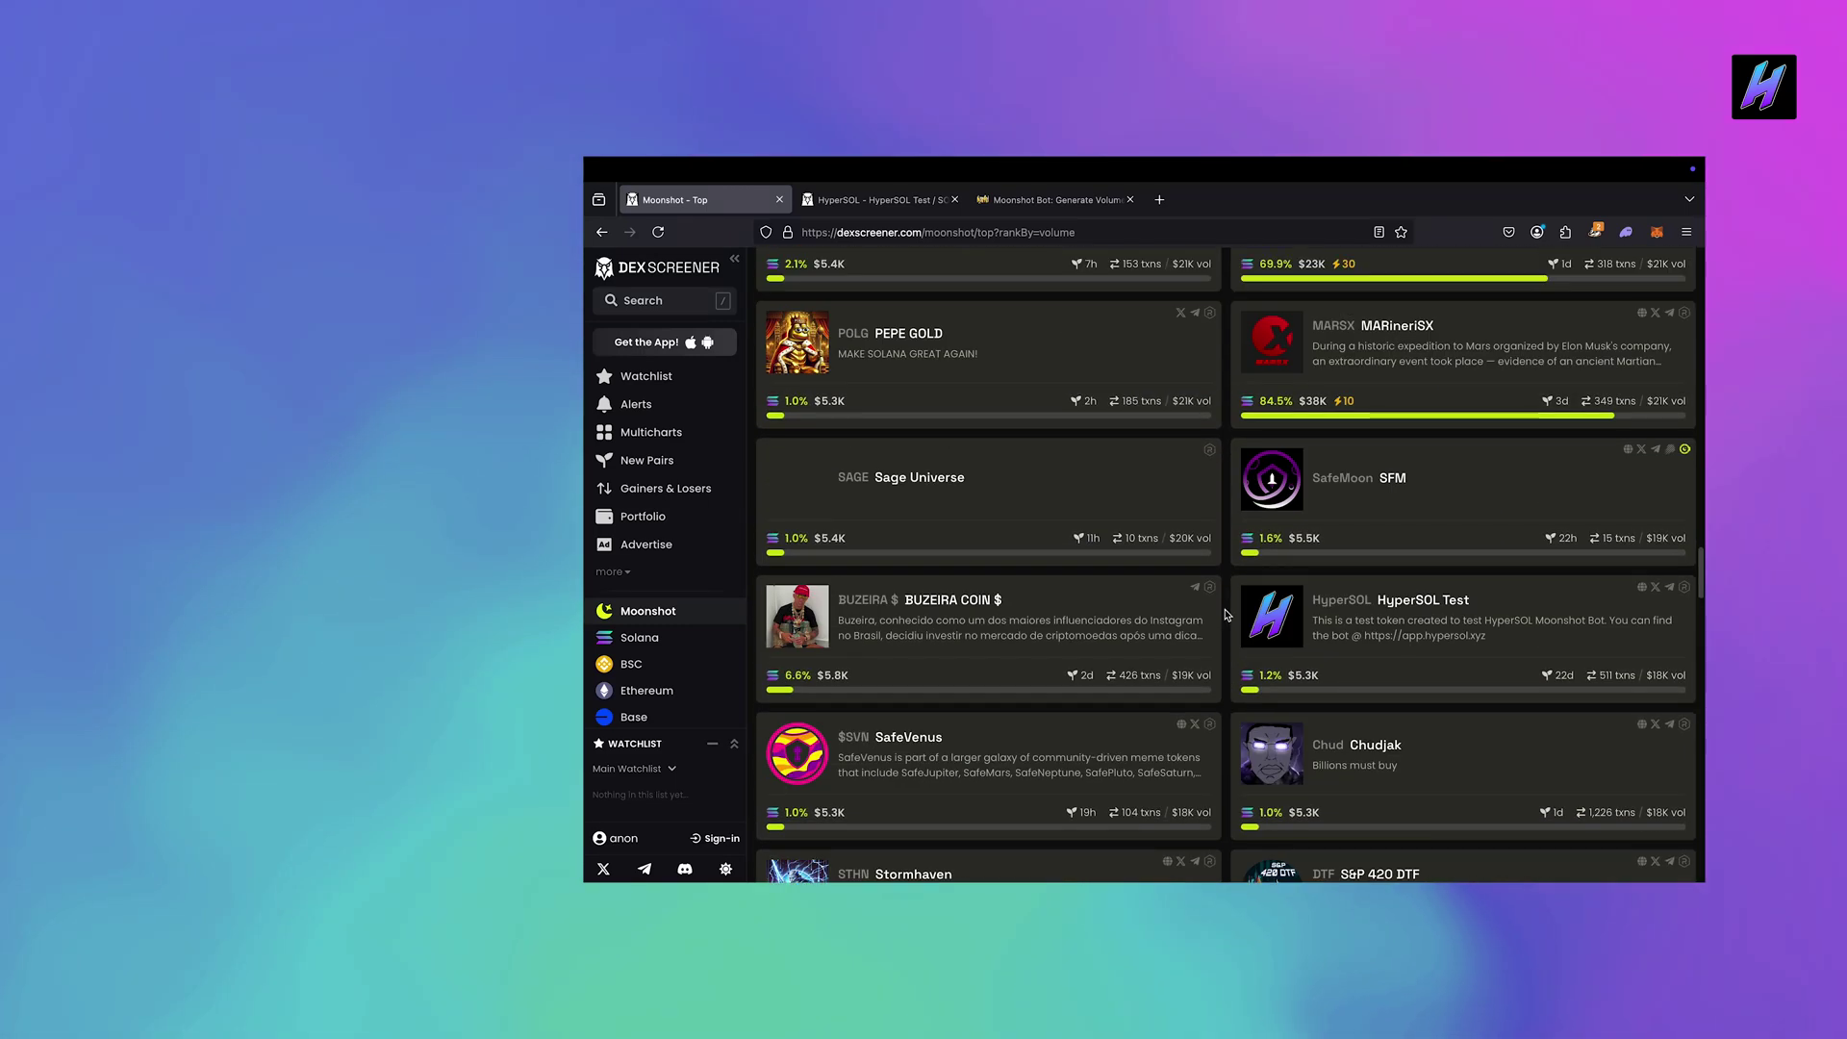
{"action": "scroll", "coordinate": [1227, 613], "scroll_direction": "up", "scroll_amount": 5}
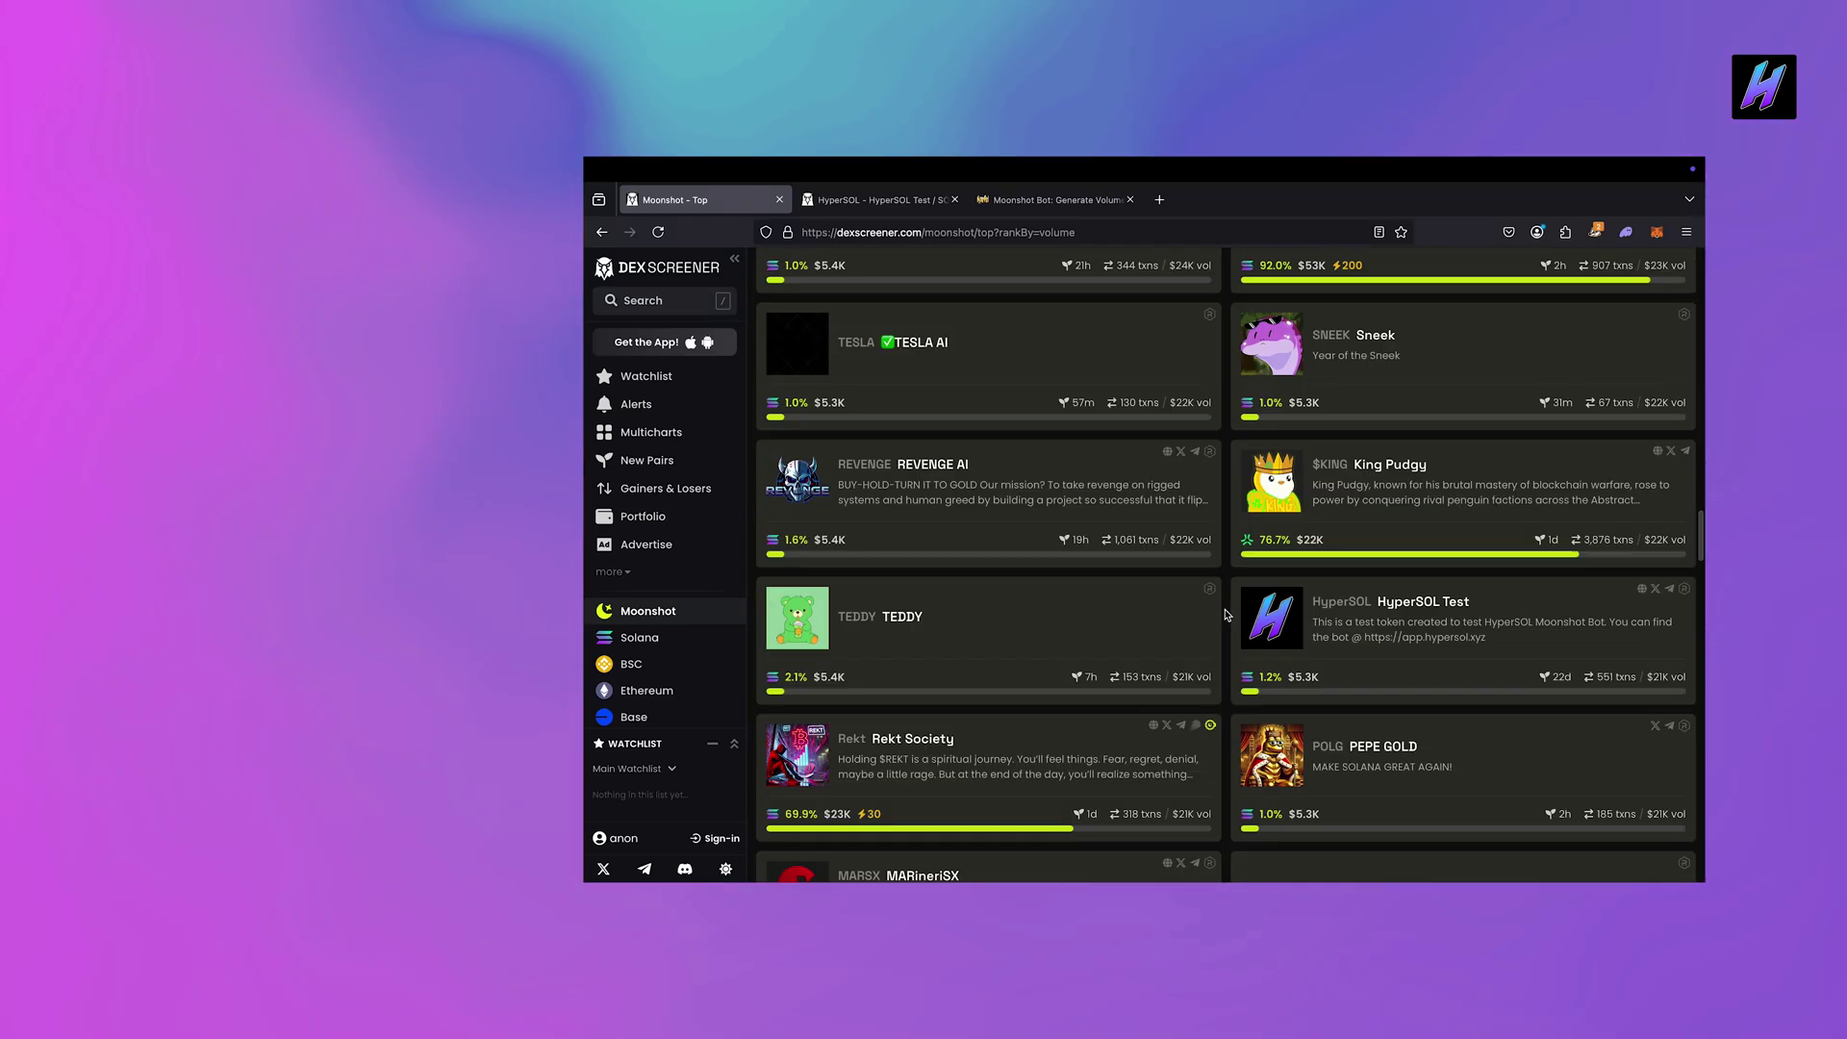
{"action": "scroll", "coordinate": [1226, 614], "scroll_direction": "up", "scroll_amount": 3}
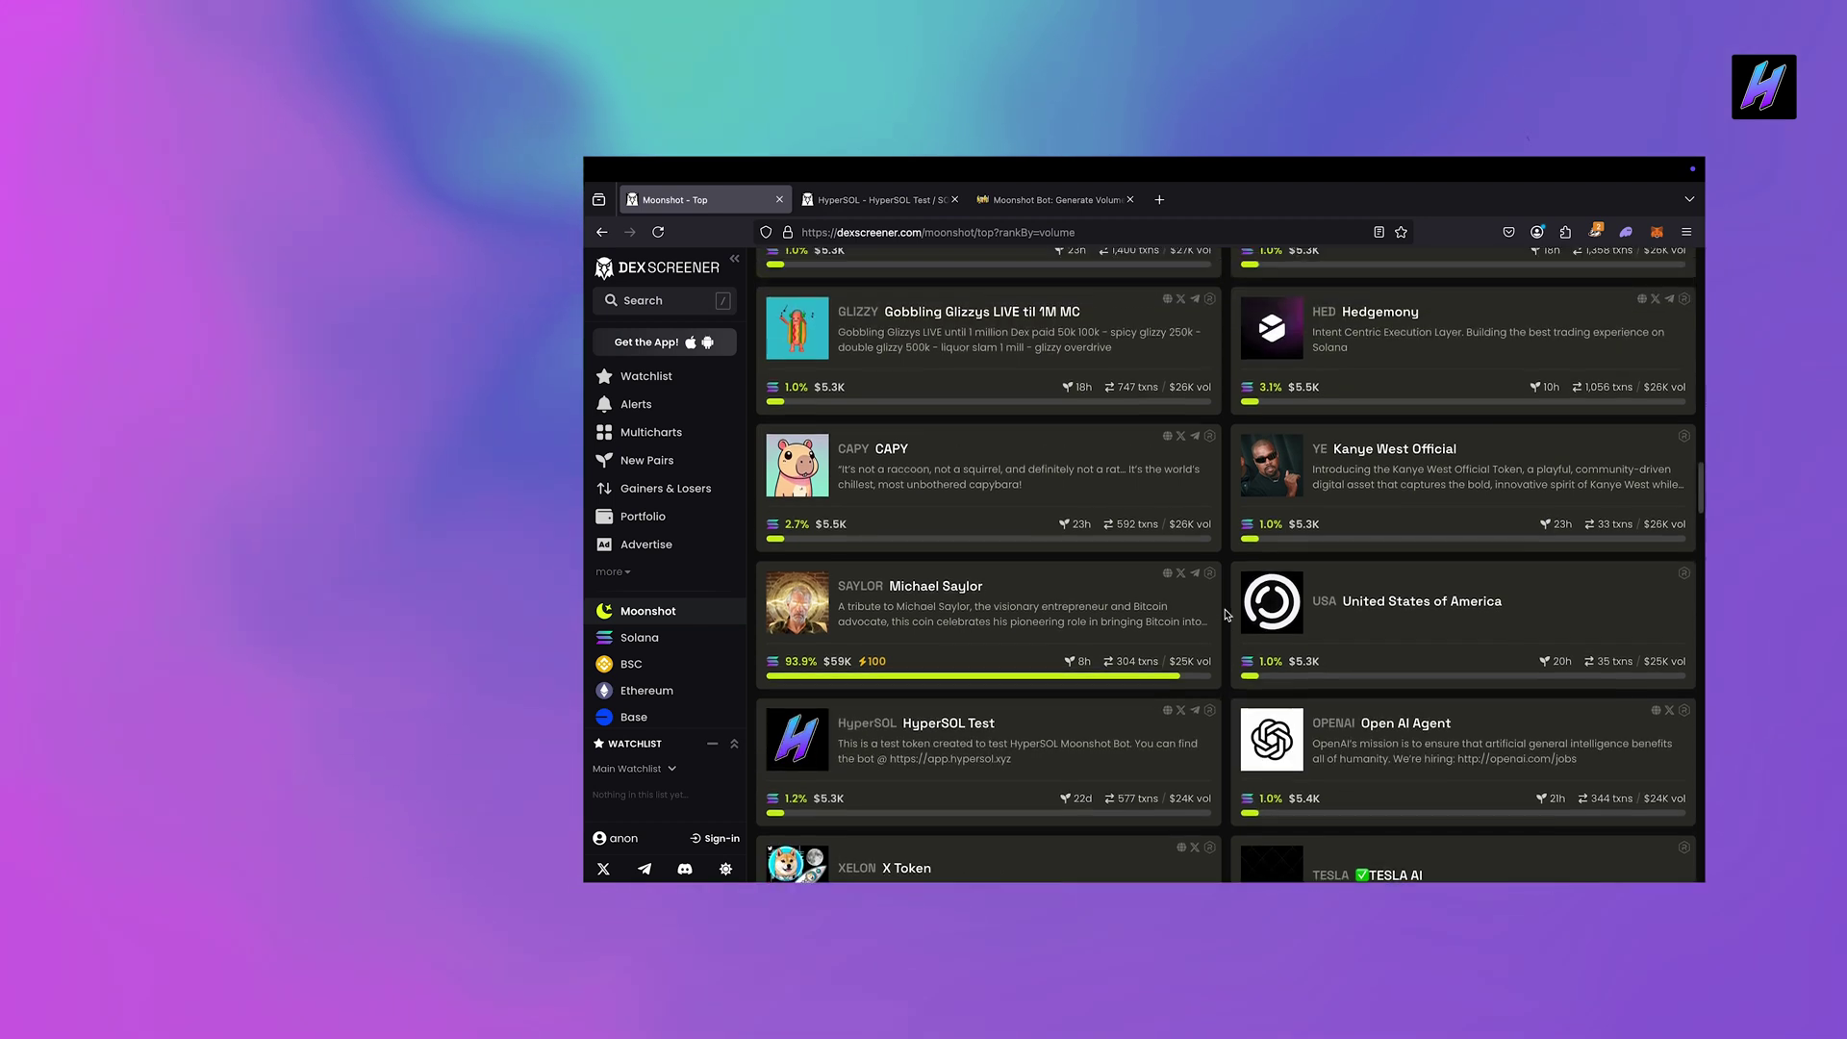
{"action": "scroll", "coordinate": [1227, 614], "scroll_direction": "up", "scroll_amount": 3}
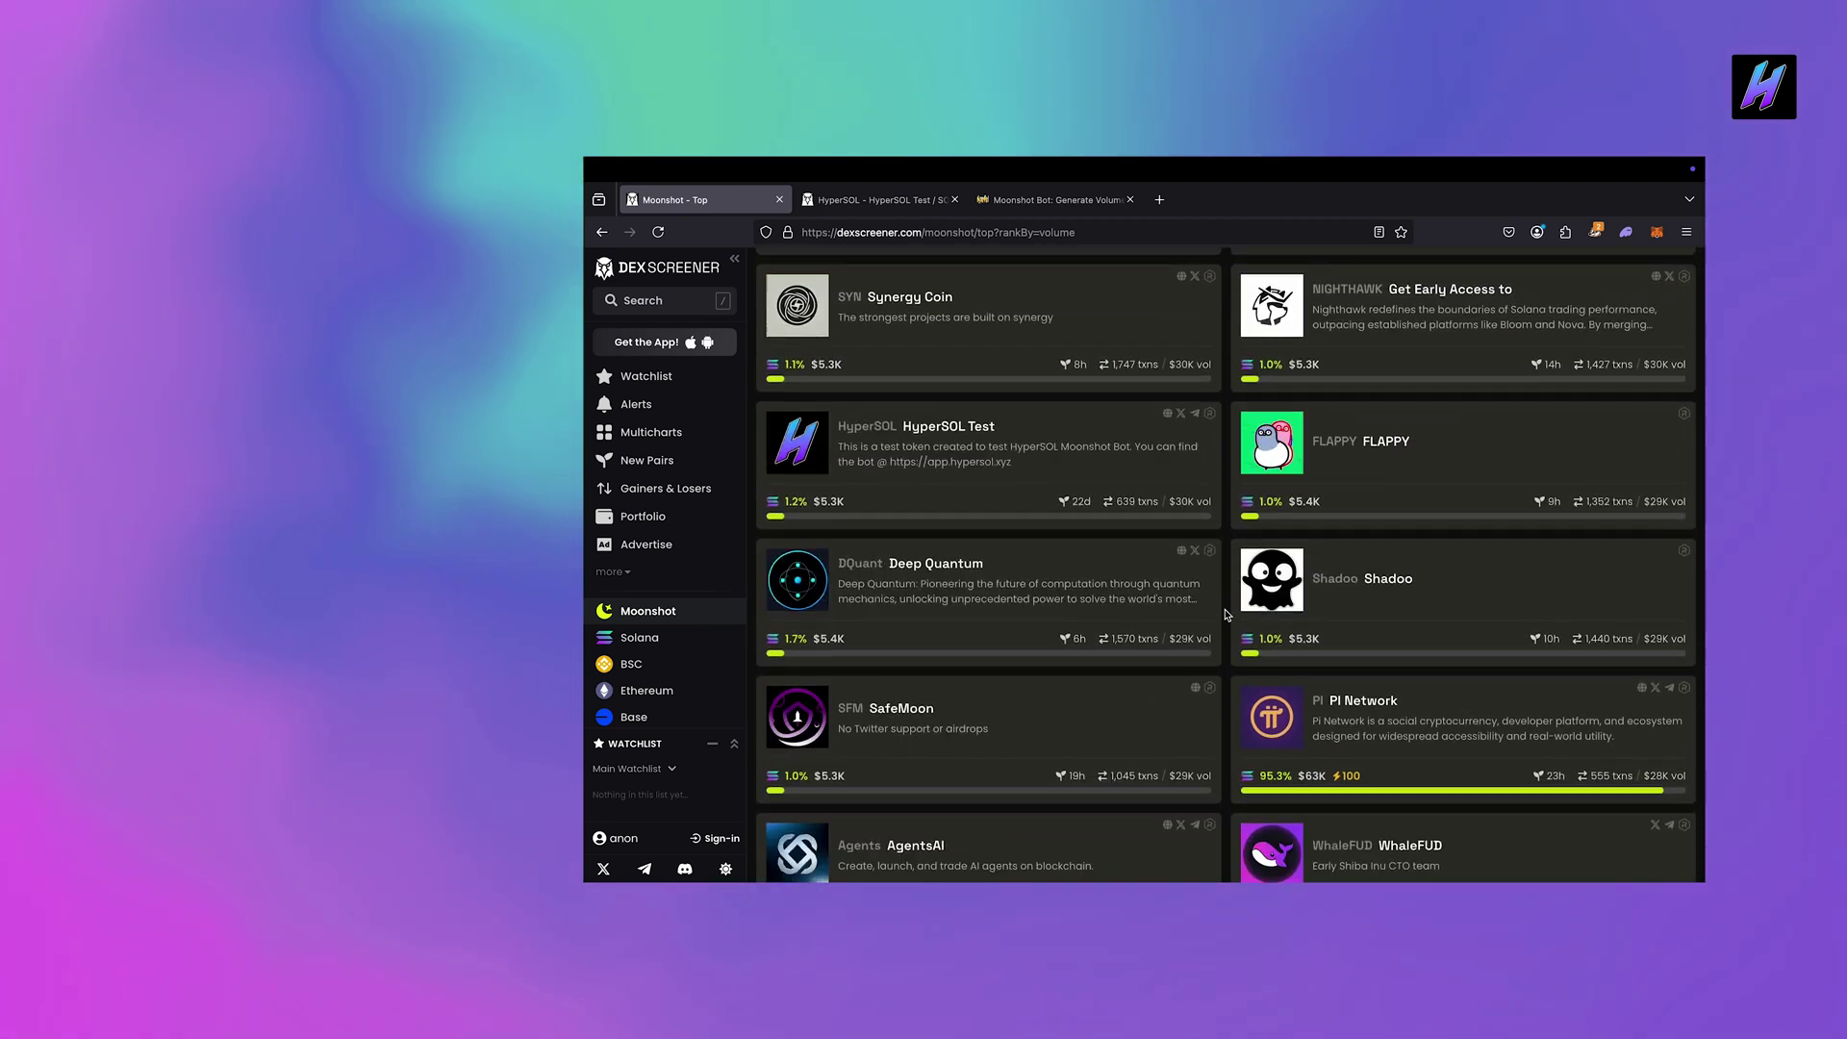
{"action": "scroll", "coordinate": [1227, 614], "scroll_direction": "up", "scroll_amount": 3}
{"action": "scroll", "coordinate": [1226, 614], "scroll_direction": "up", "scroll_amount": 3}
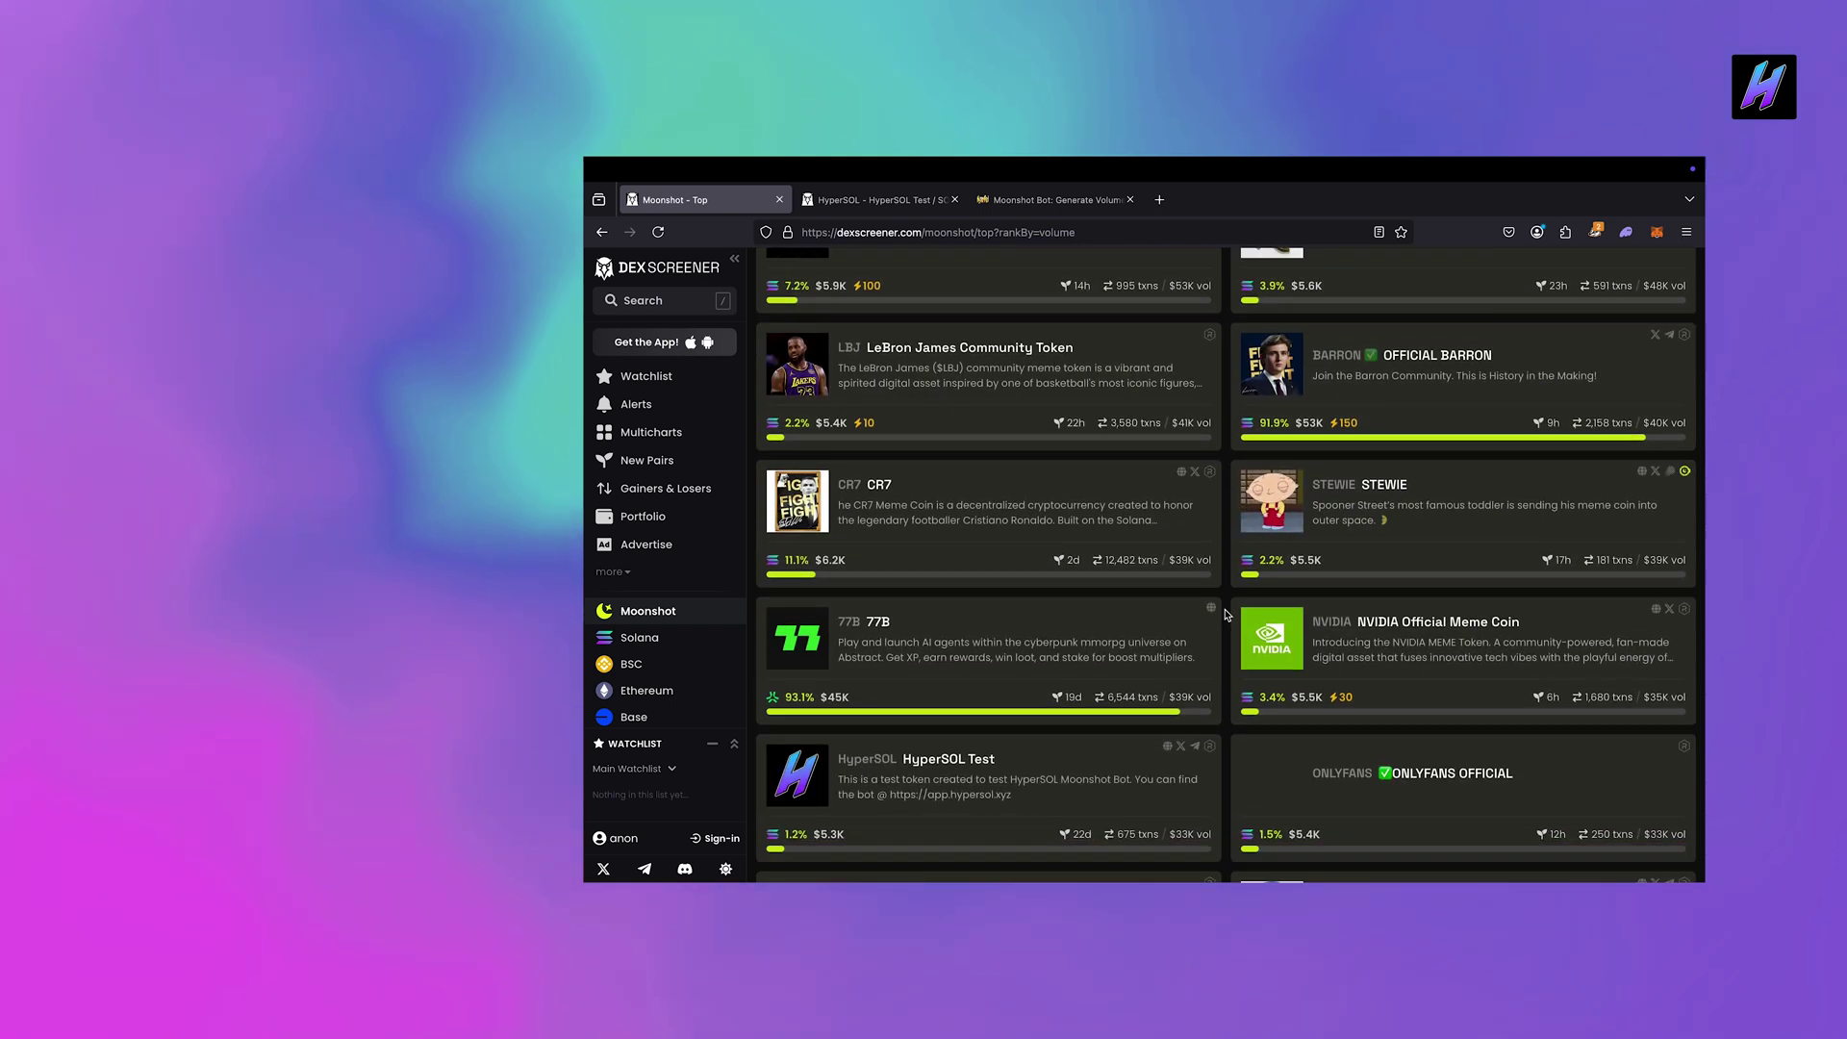
{"action": "scroll", "coordinate": [1227, 614], "scroll_direction": "up", "scroll_amount": 1}
{"action": "key", "text": "ctrl+Tab"}
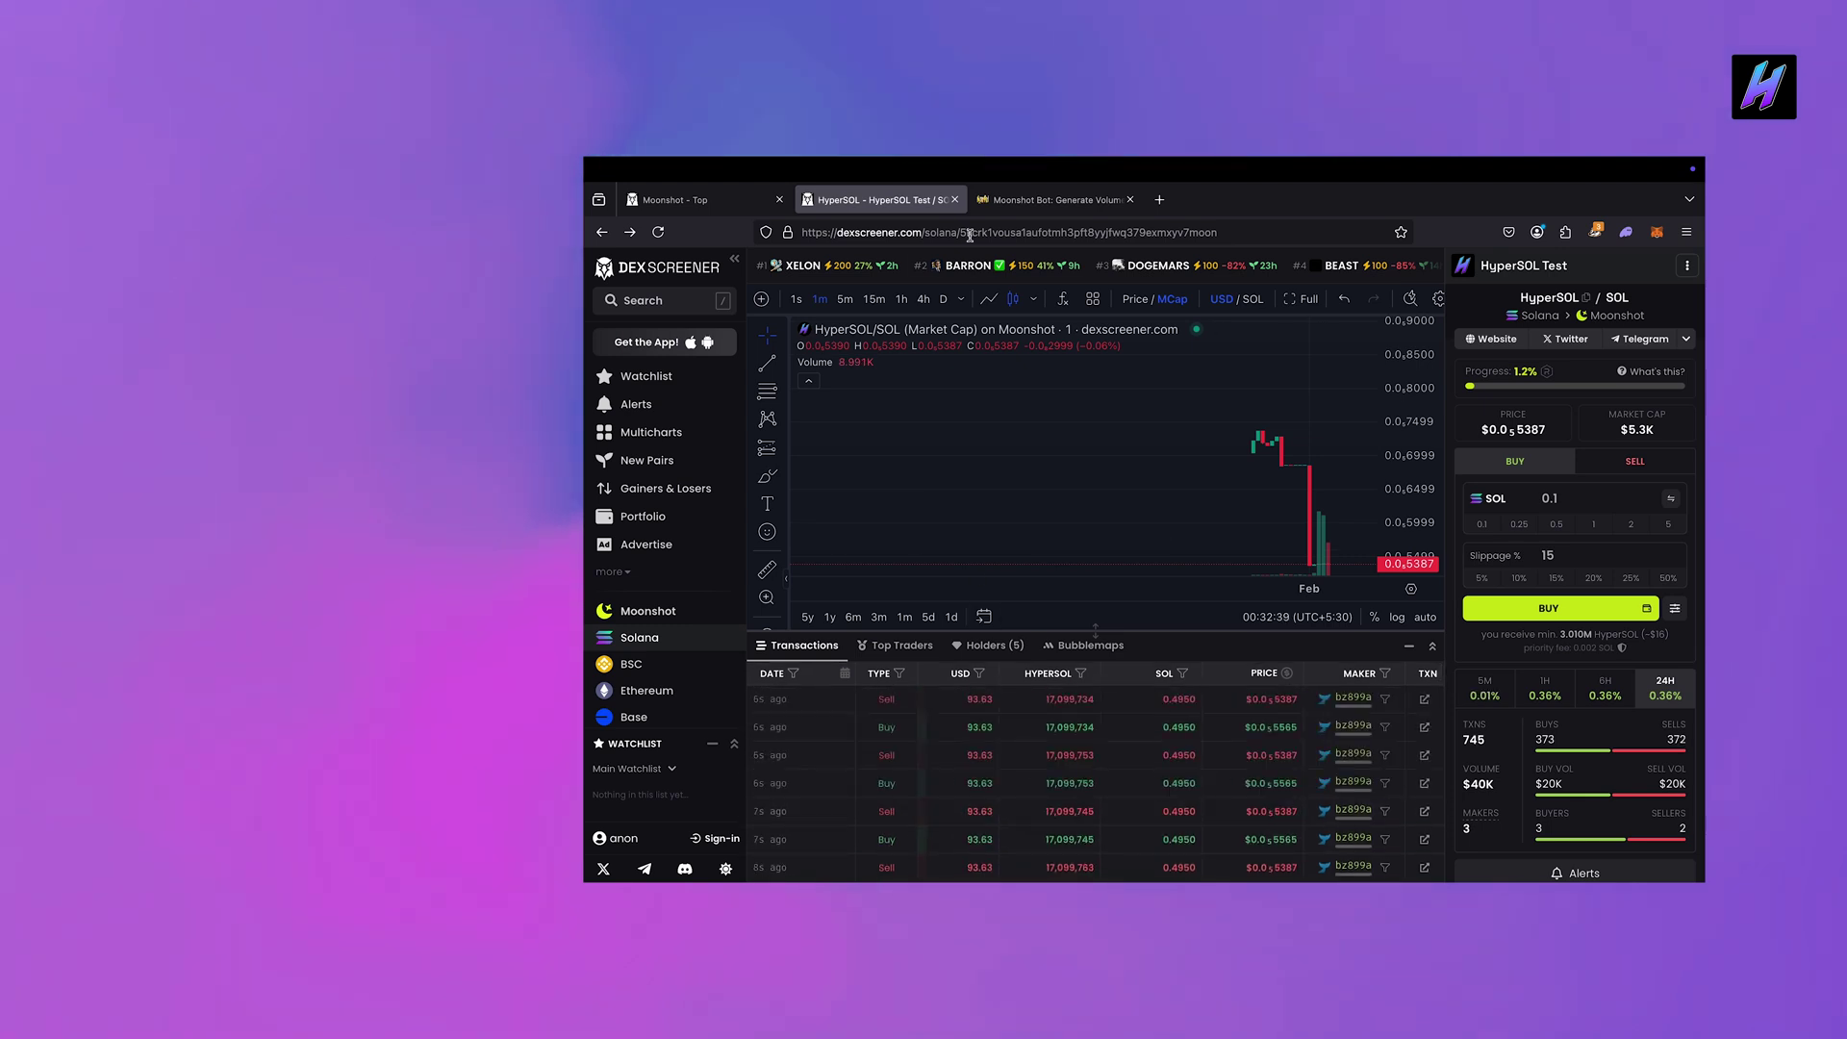
Open the HyperSOL Test card to check its progress, then go to the Moonshot trending page
{"action": "key", "text": "ctrl+Tab"}
{"action": "key", "text": "ctrl+Tab"}
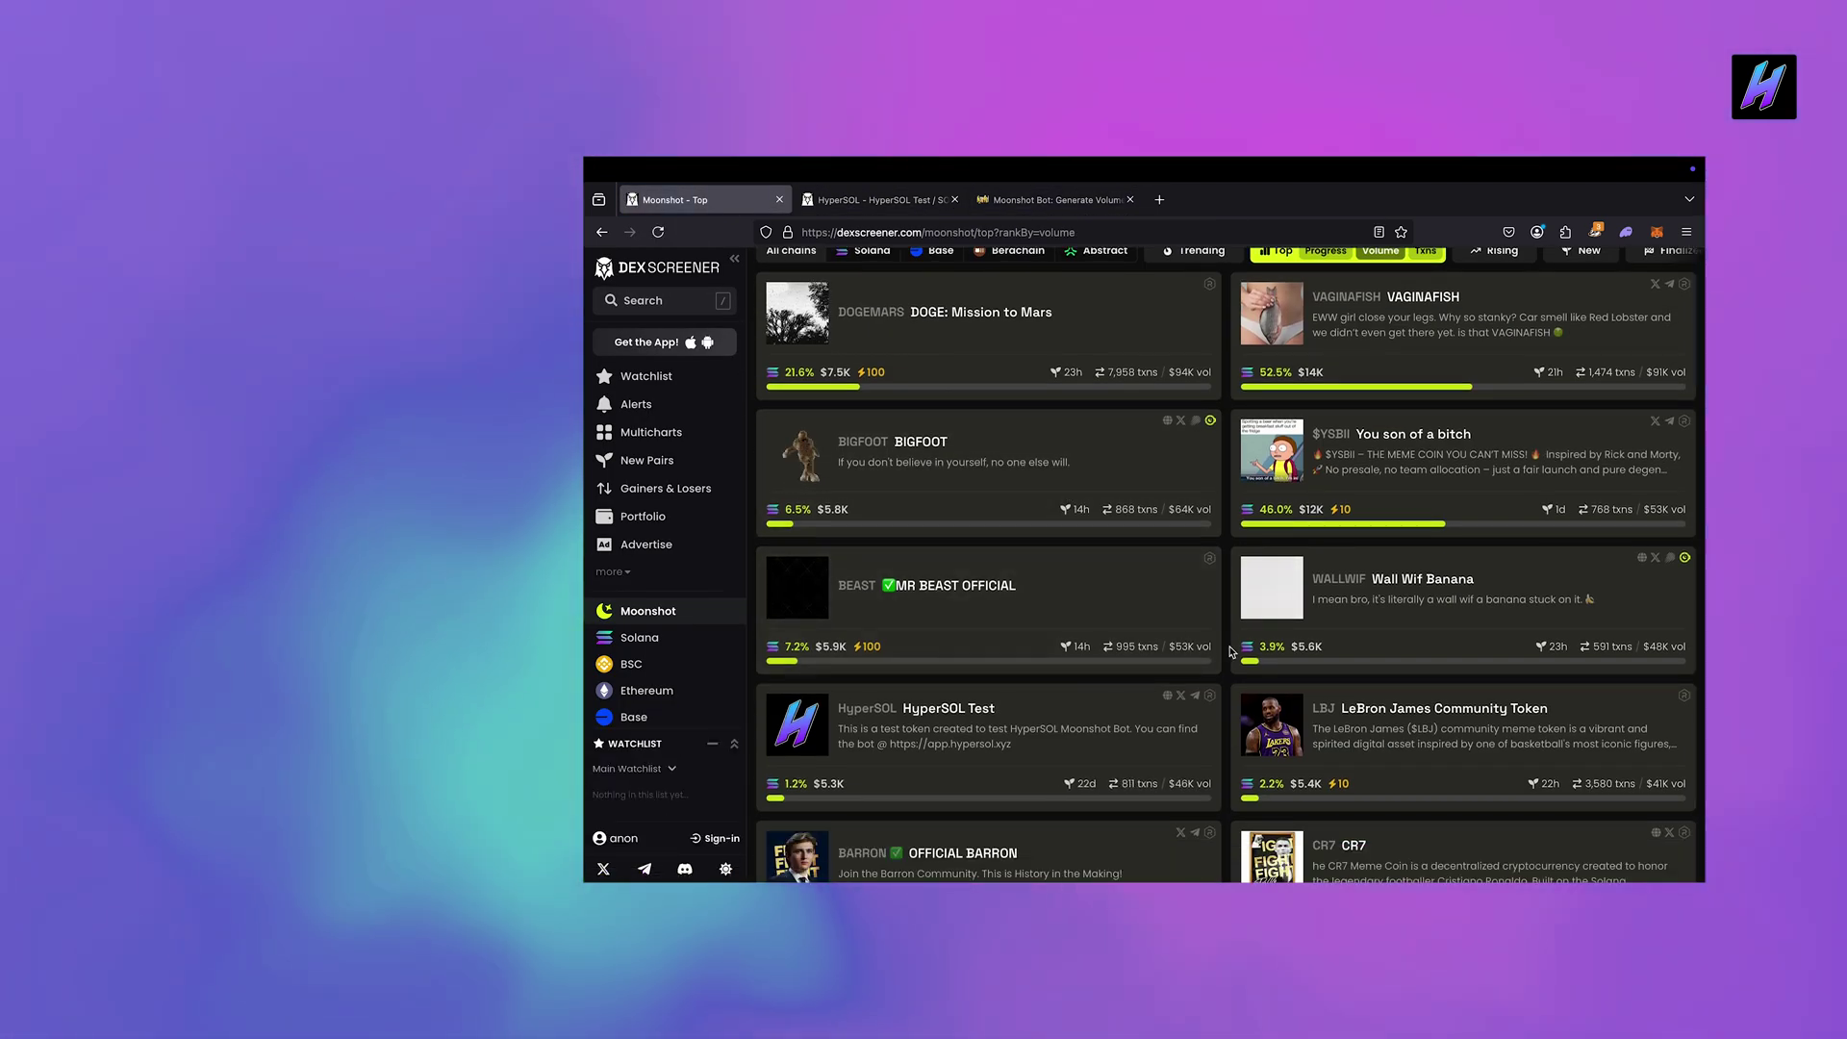
{"action": "left_click", "coordinate": [1166, 778]}
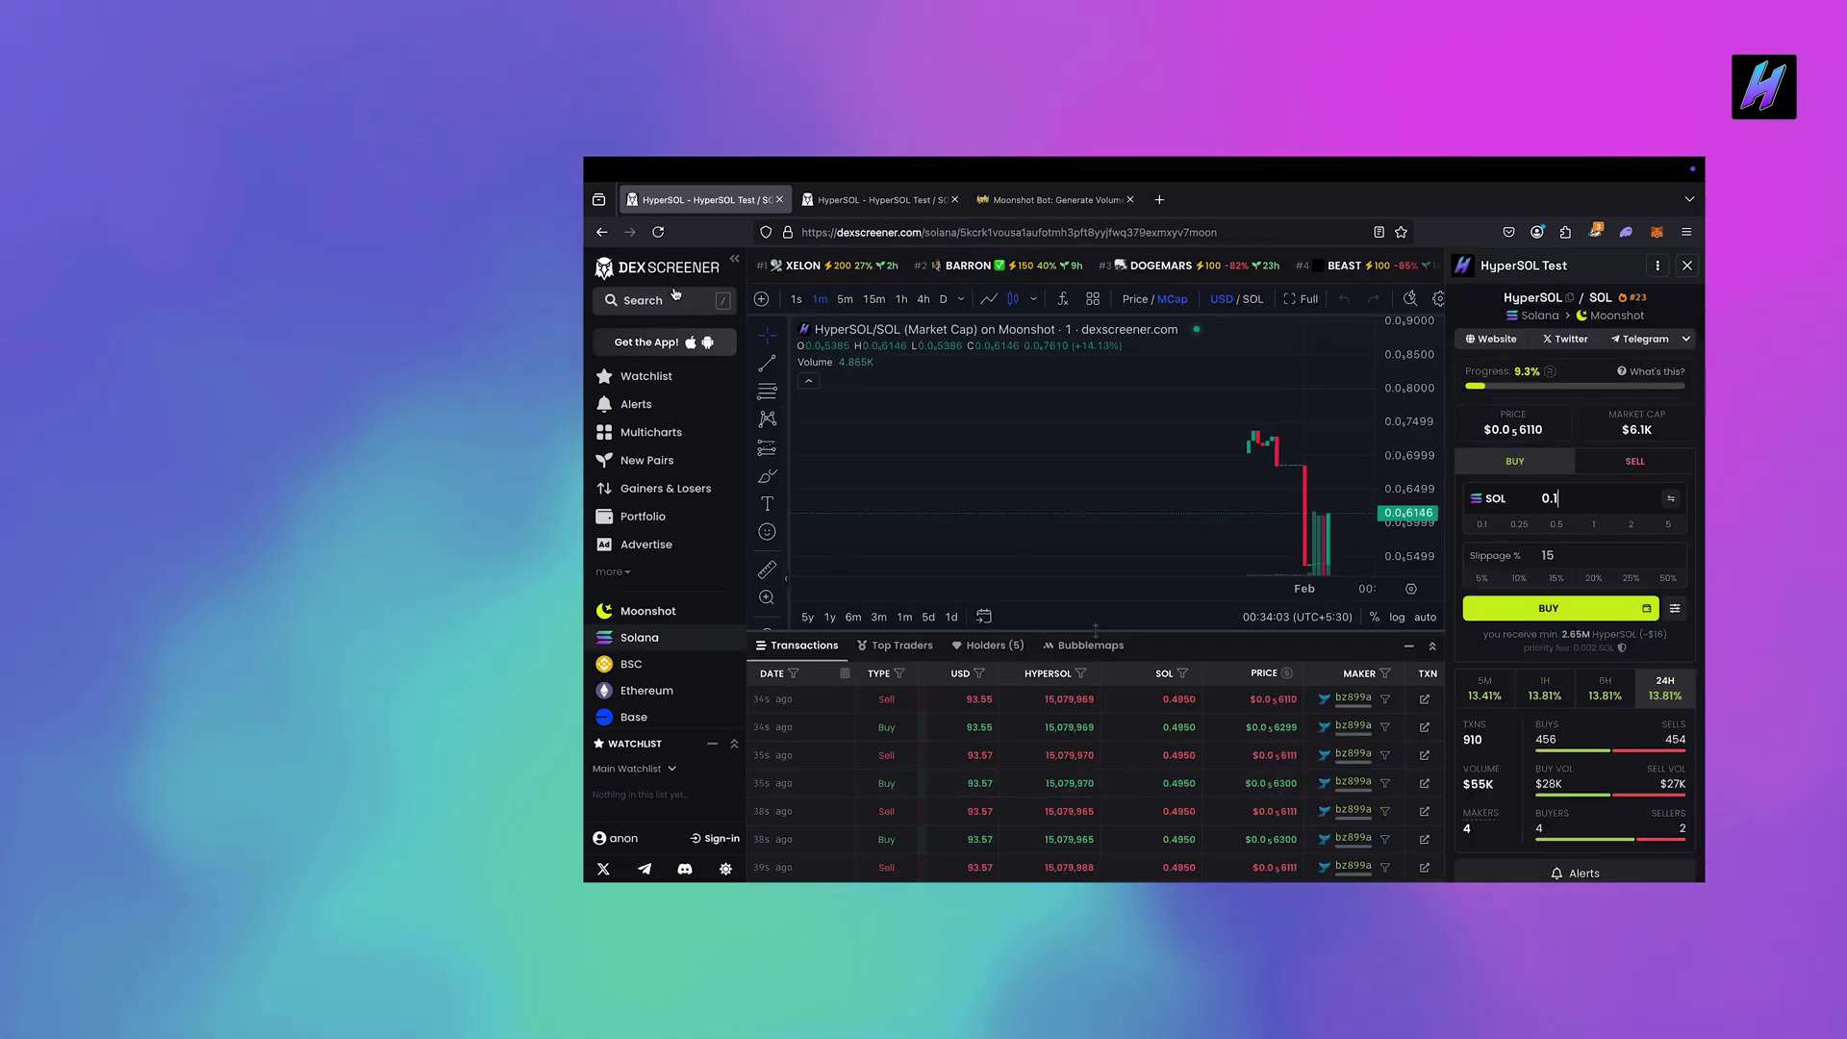
{"action": "left_click", "coordinate": [643, 612]}
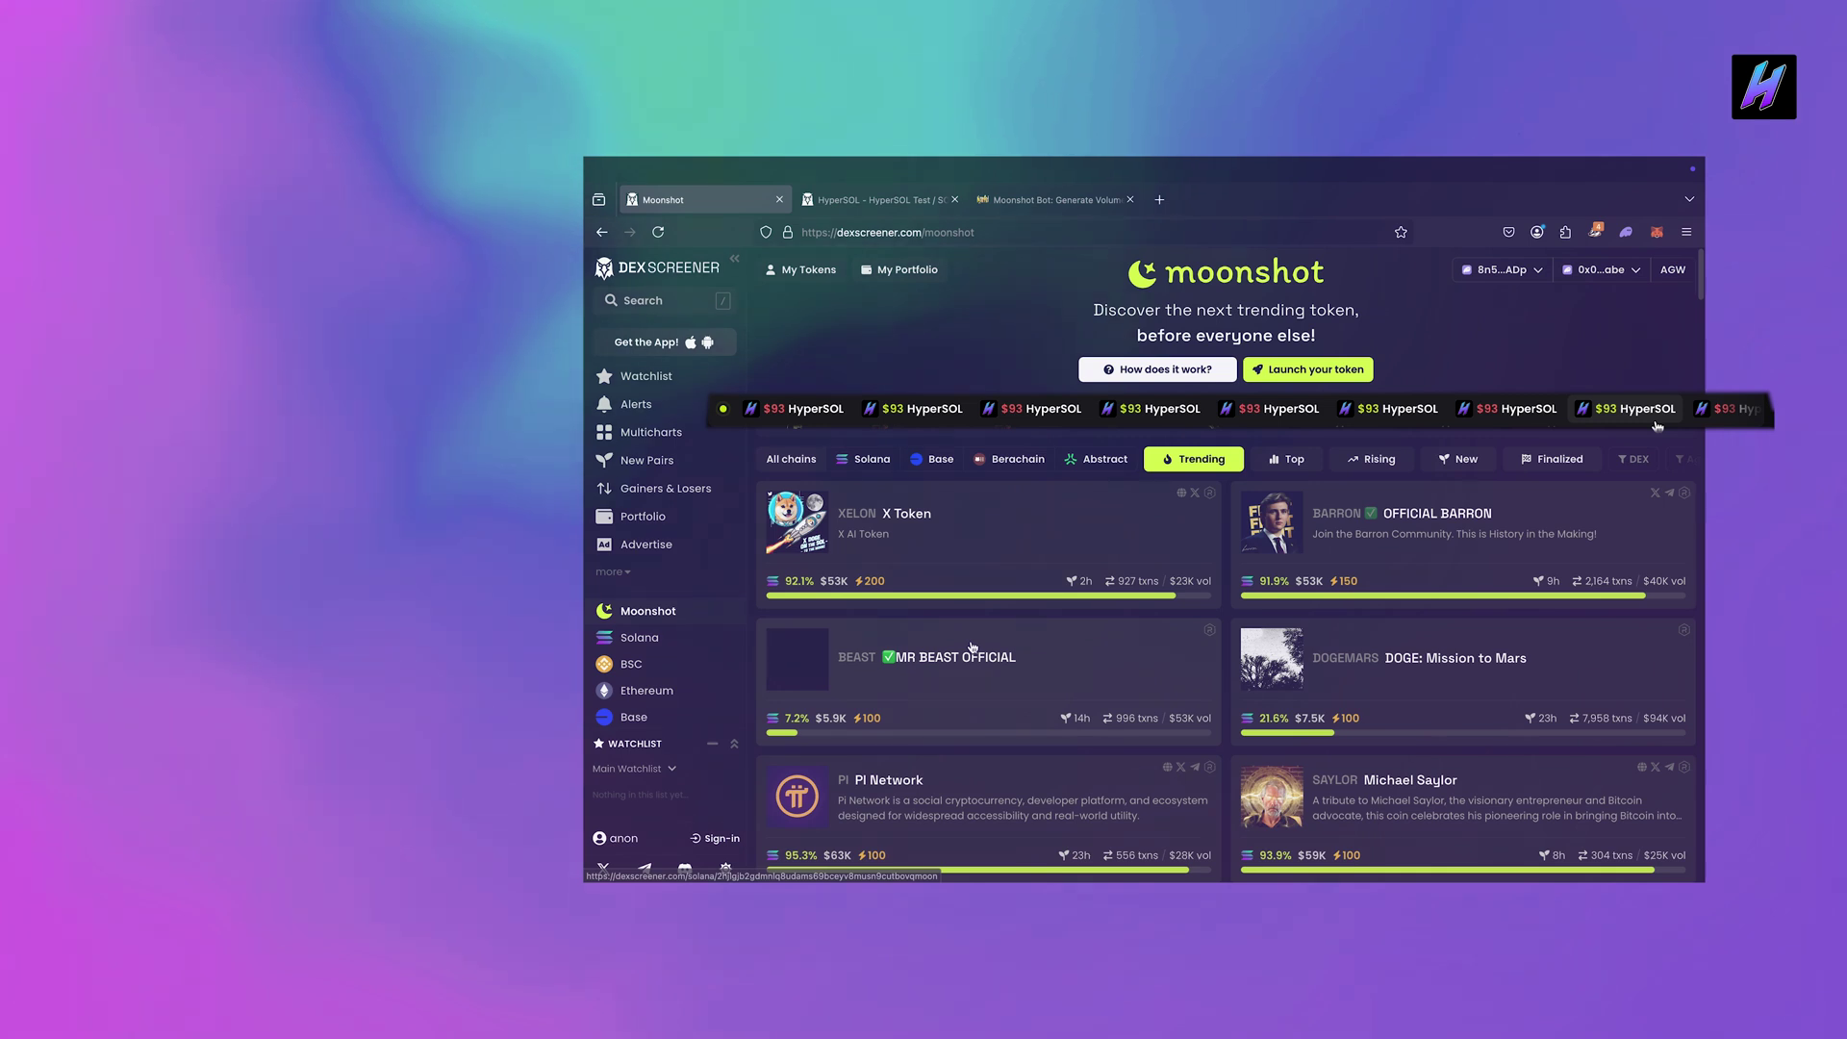
Show Moonshot's top tokens ranked by volume to find HyperSOL Test's position
{"action": "scroll", "coordinate": [1036, 735], "scroll_direction": "down", "scroll_amount": 8}
{"action": "scroll", "coordinate": [1036, 735], "scroll_direction": "down", "scroll_amount": 8}
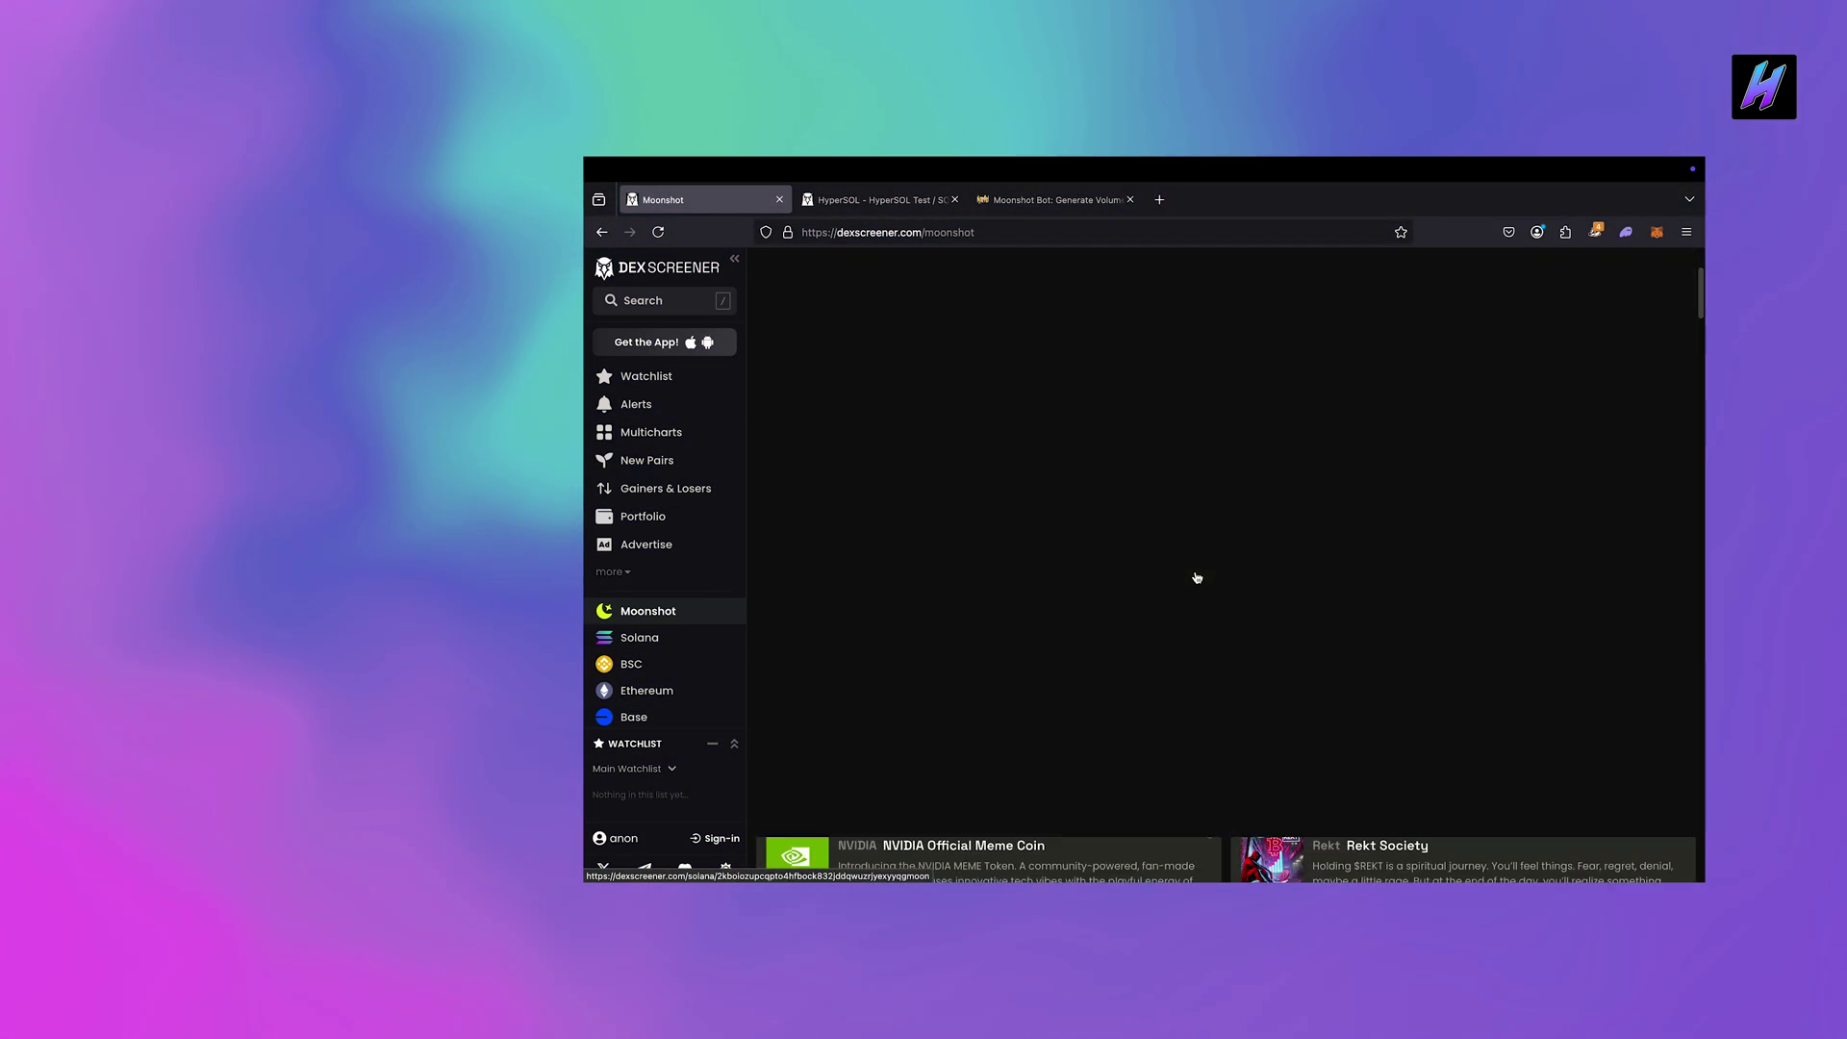
{"action": "left_click", "coordinate": [1294, 460]}
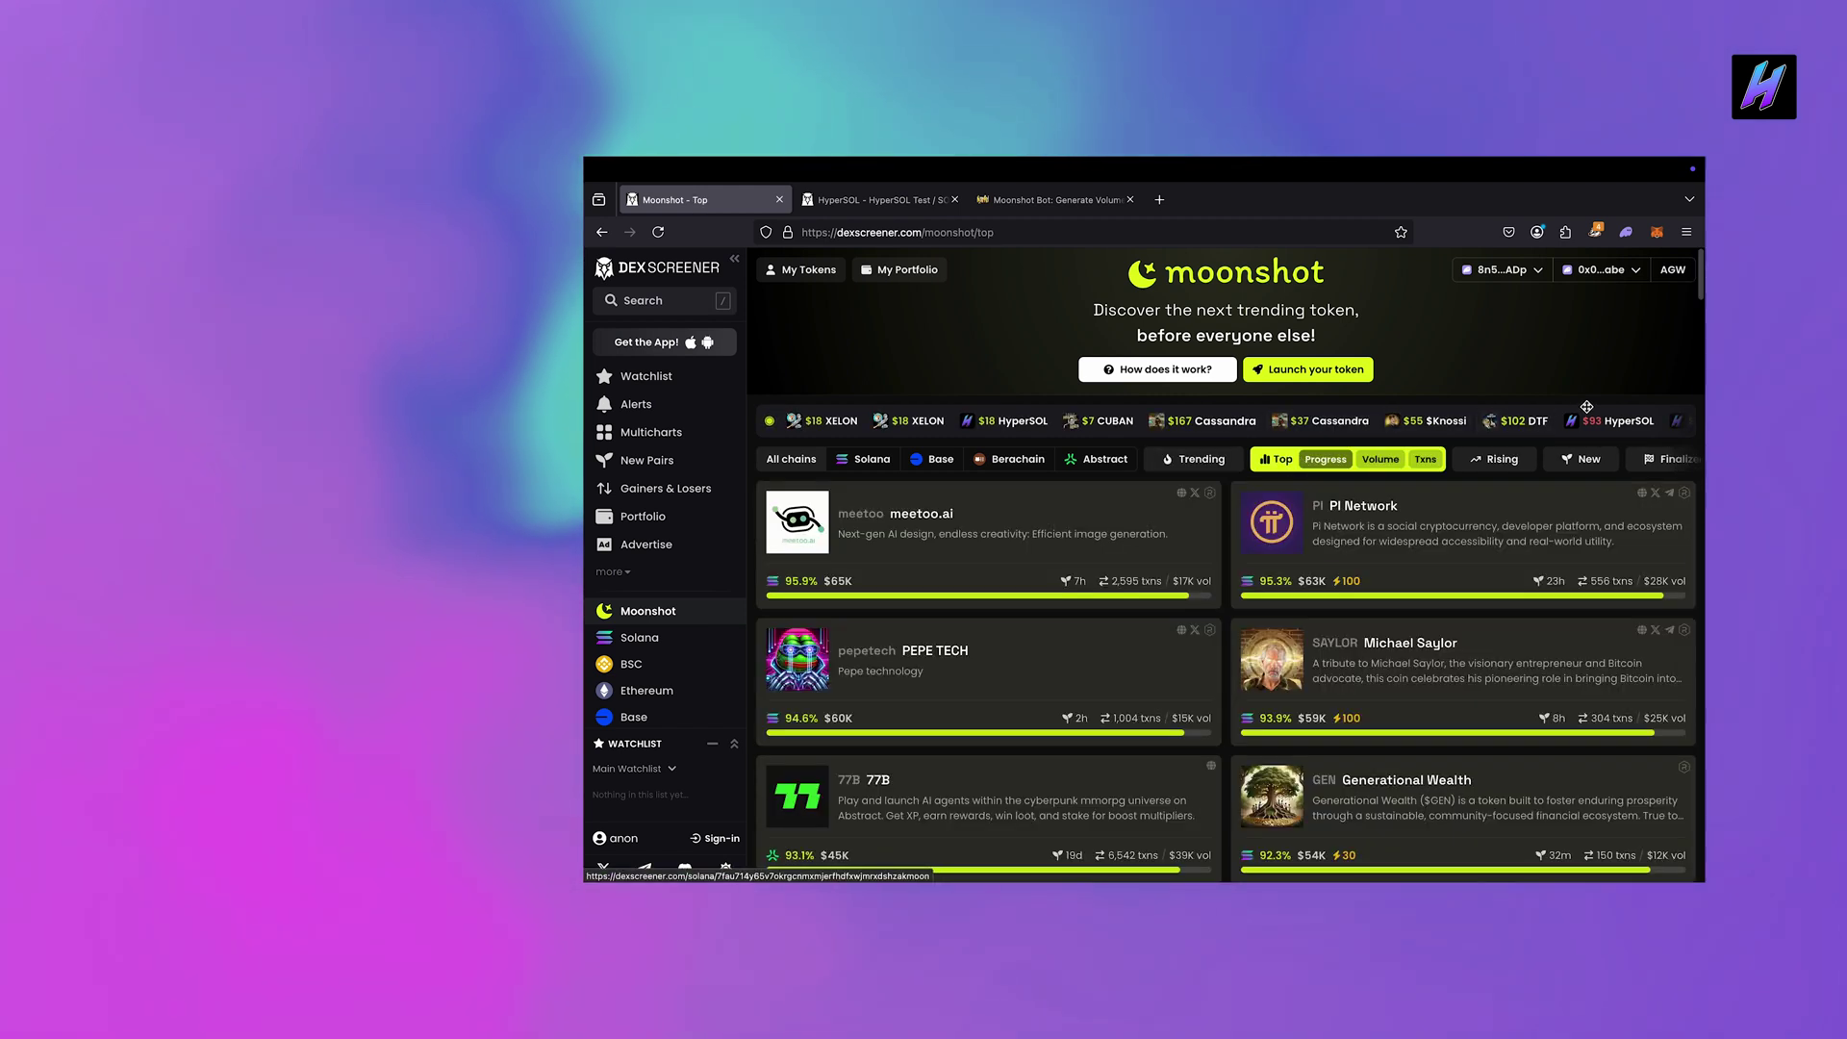
{"action": "left_click", "coordinate": [1381, 459]}
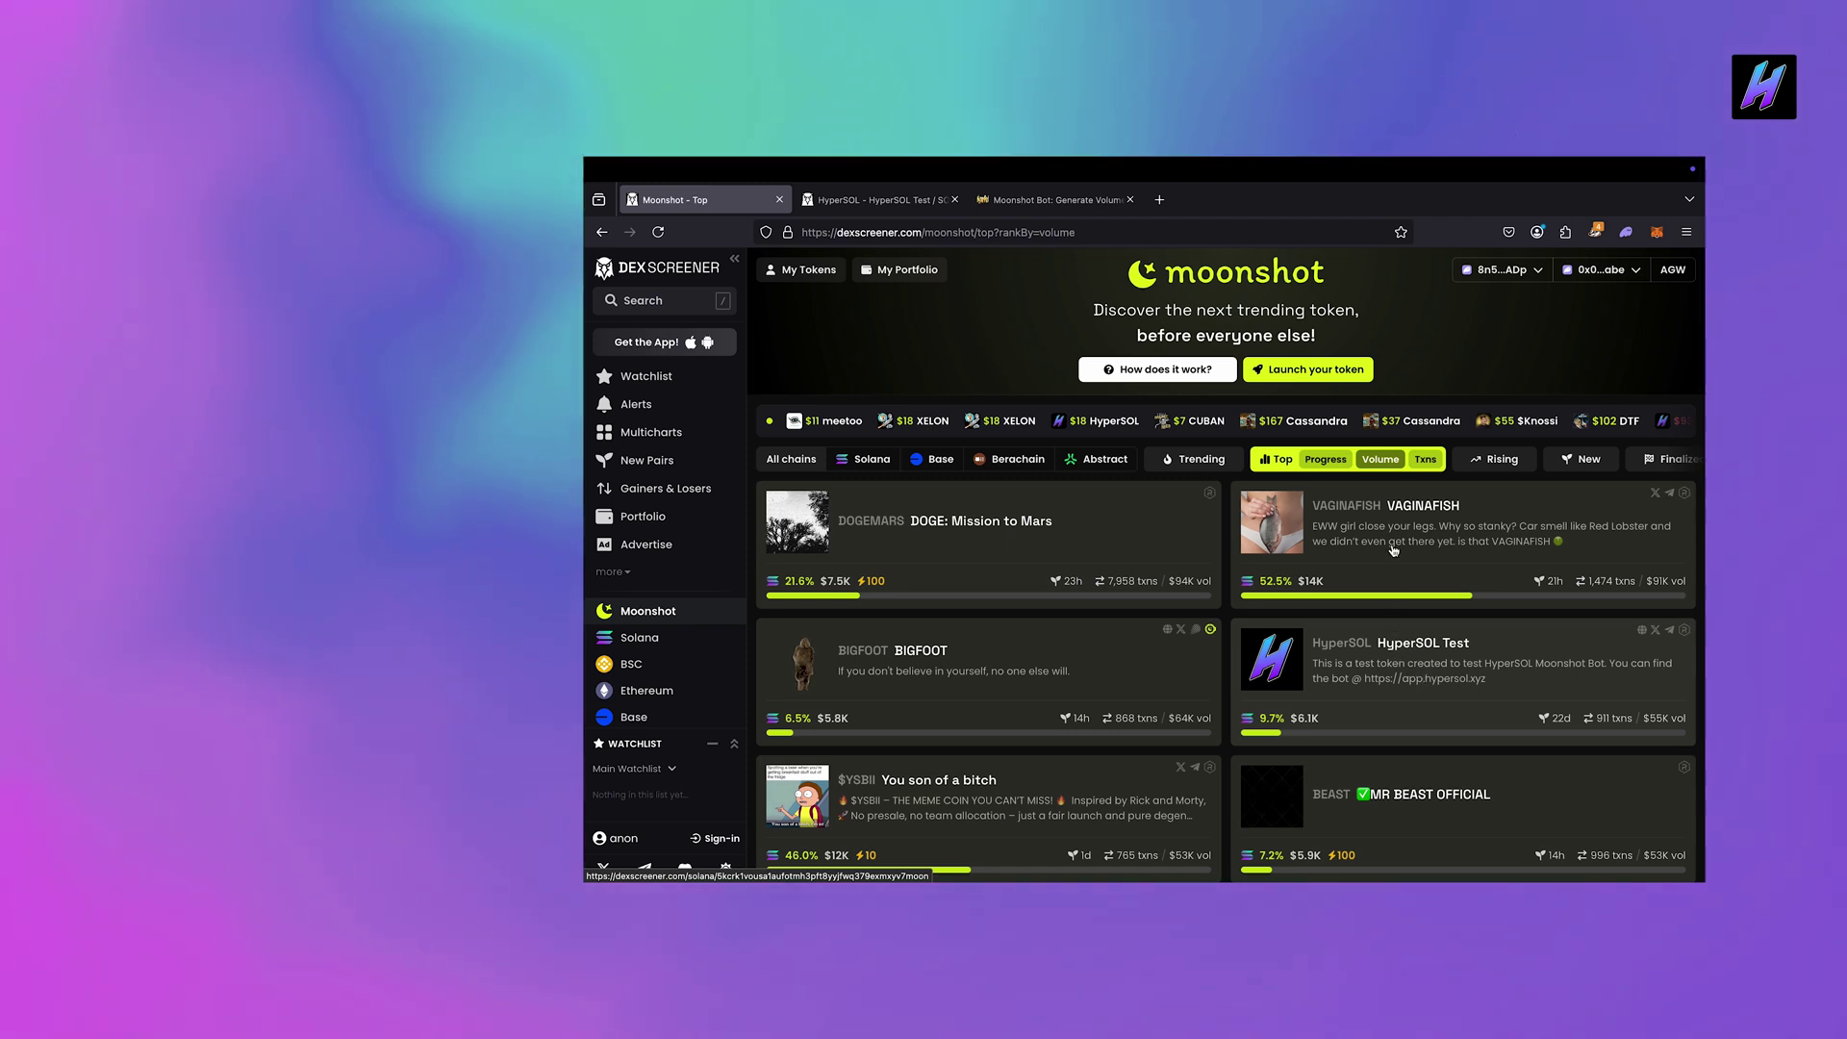
Return to the Moonshot Trending list and open HyperSOL Test's HyperSOL/SOL pair page
{"action": "key", "text": "alt+Left"}
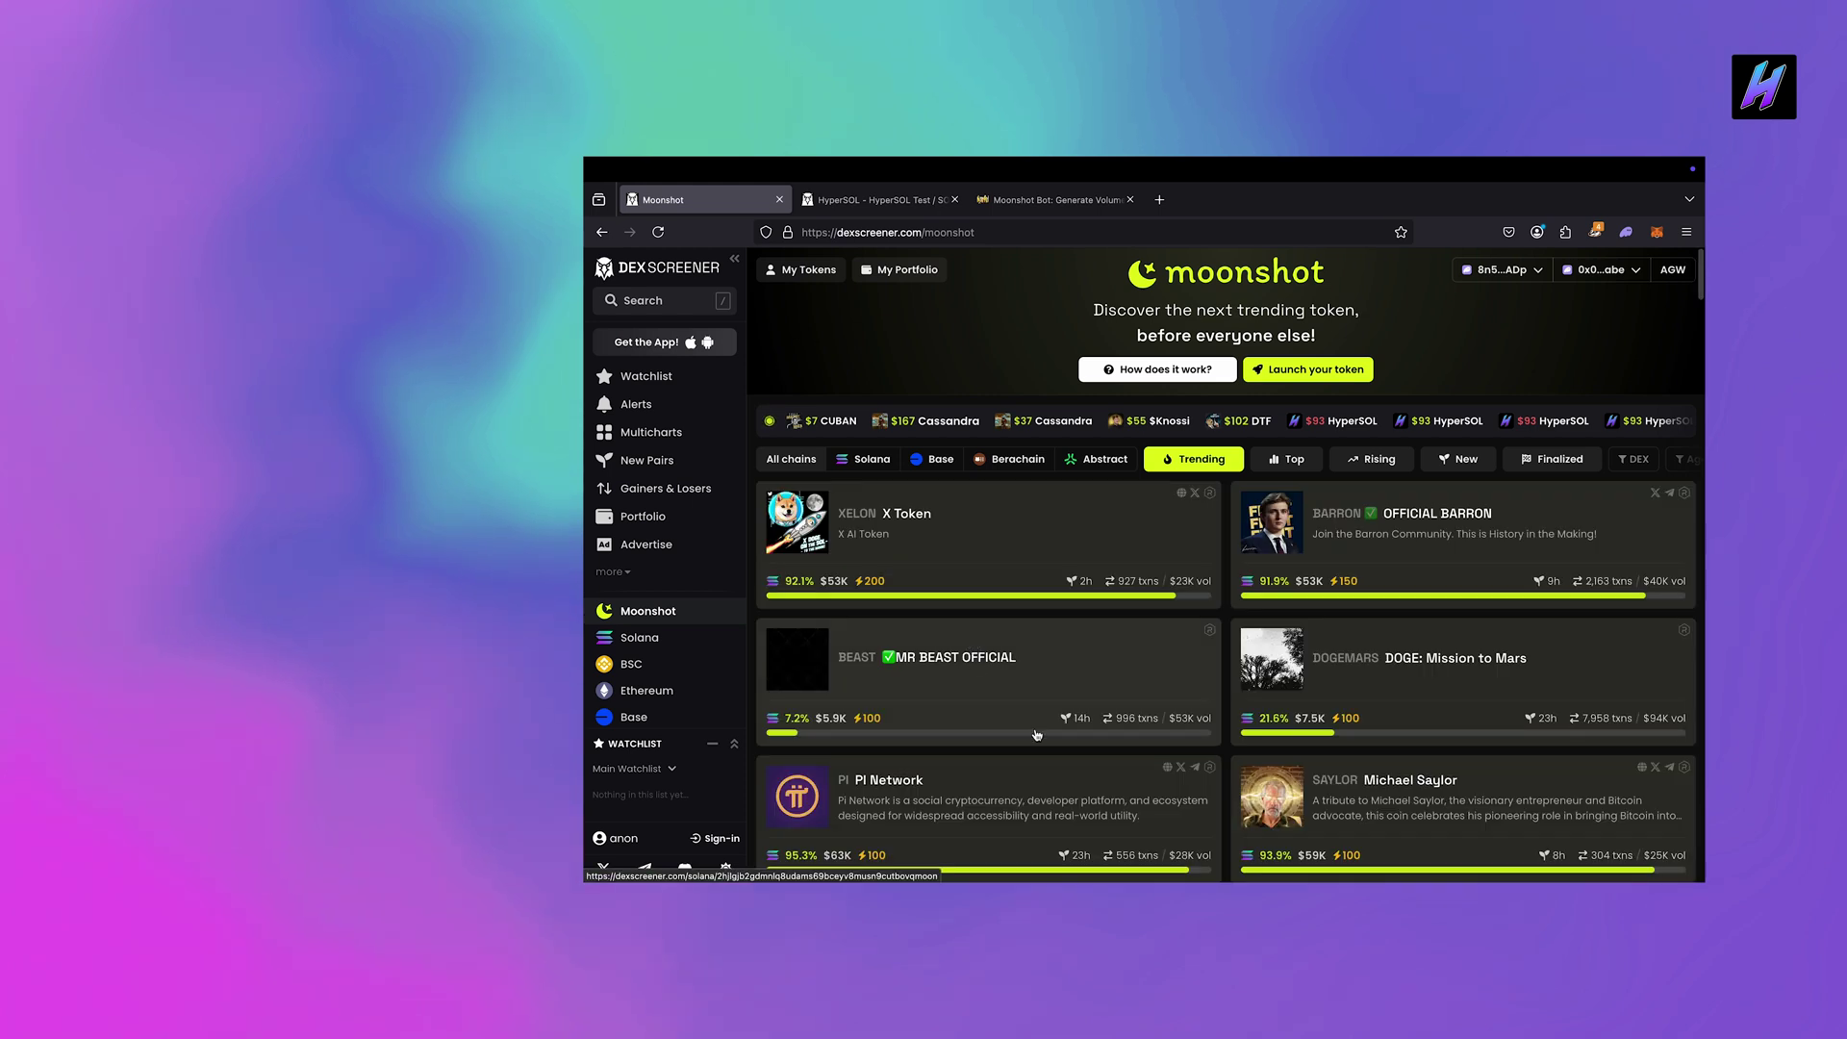
{"action": "scroll", "coordinate": [1036, 735], "scroll_direction": "down", "scroll_amount": 5}
{"action": "scroll", "coordinate": [1037, 735], "scroll_direction": "down", "scroll_amount": 5}
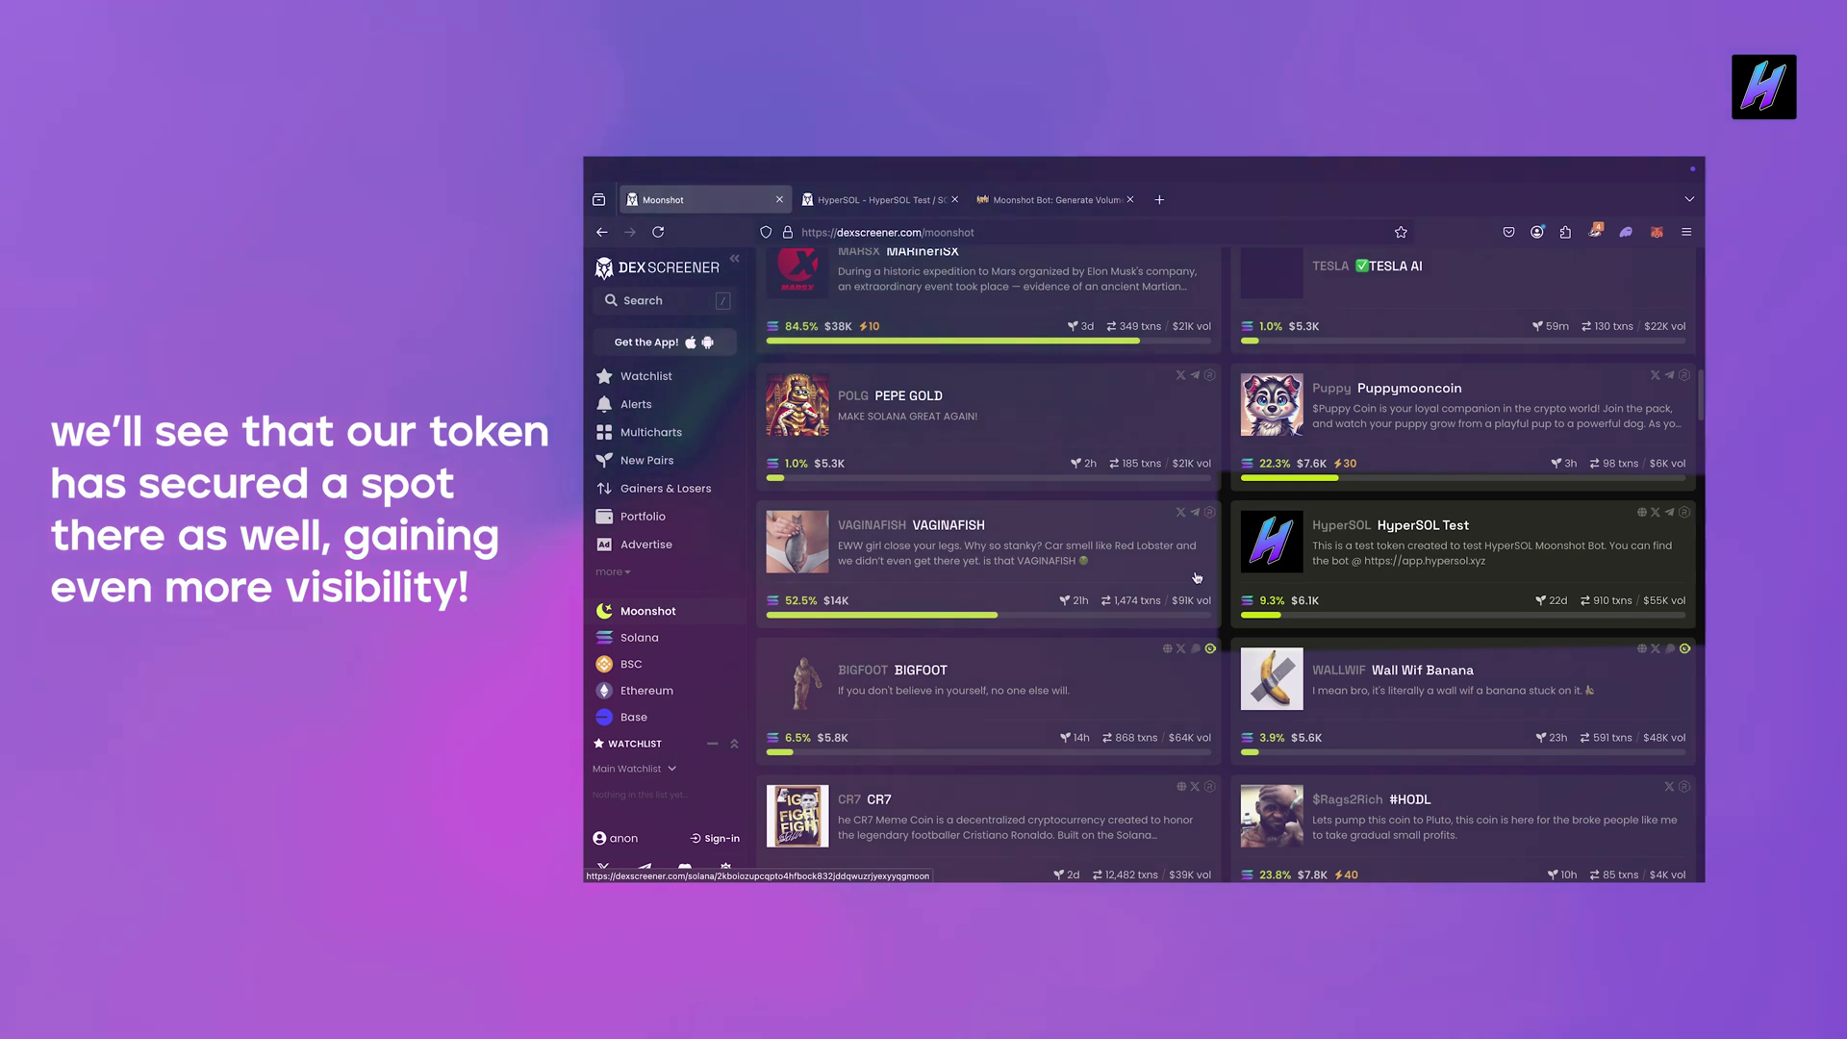
{"action": "left_click", "coordinate": [1251, 578]}
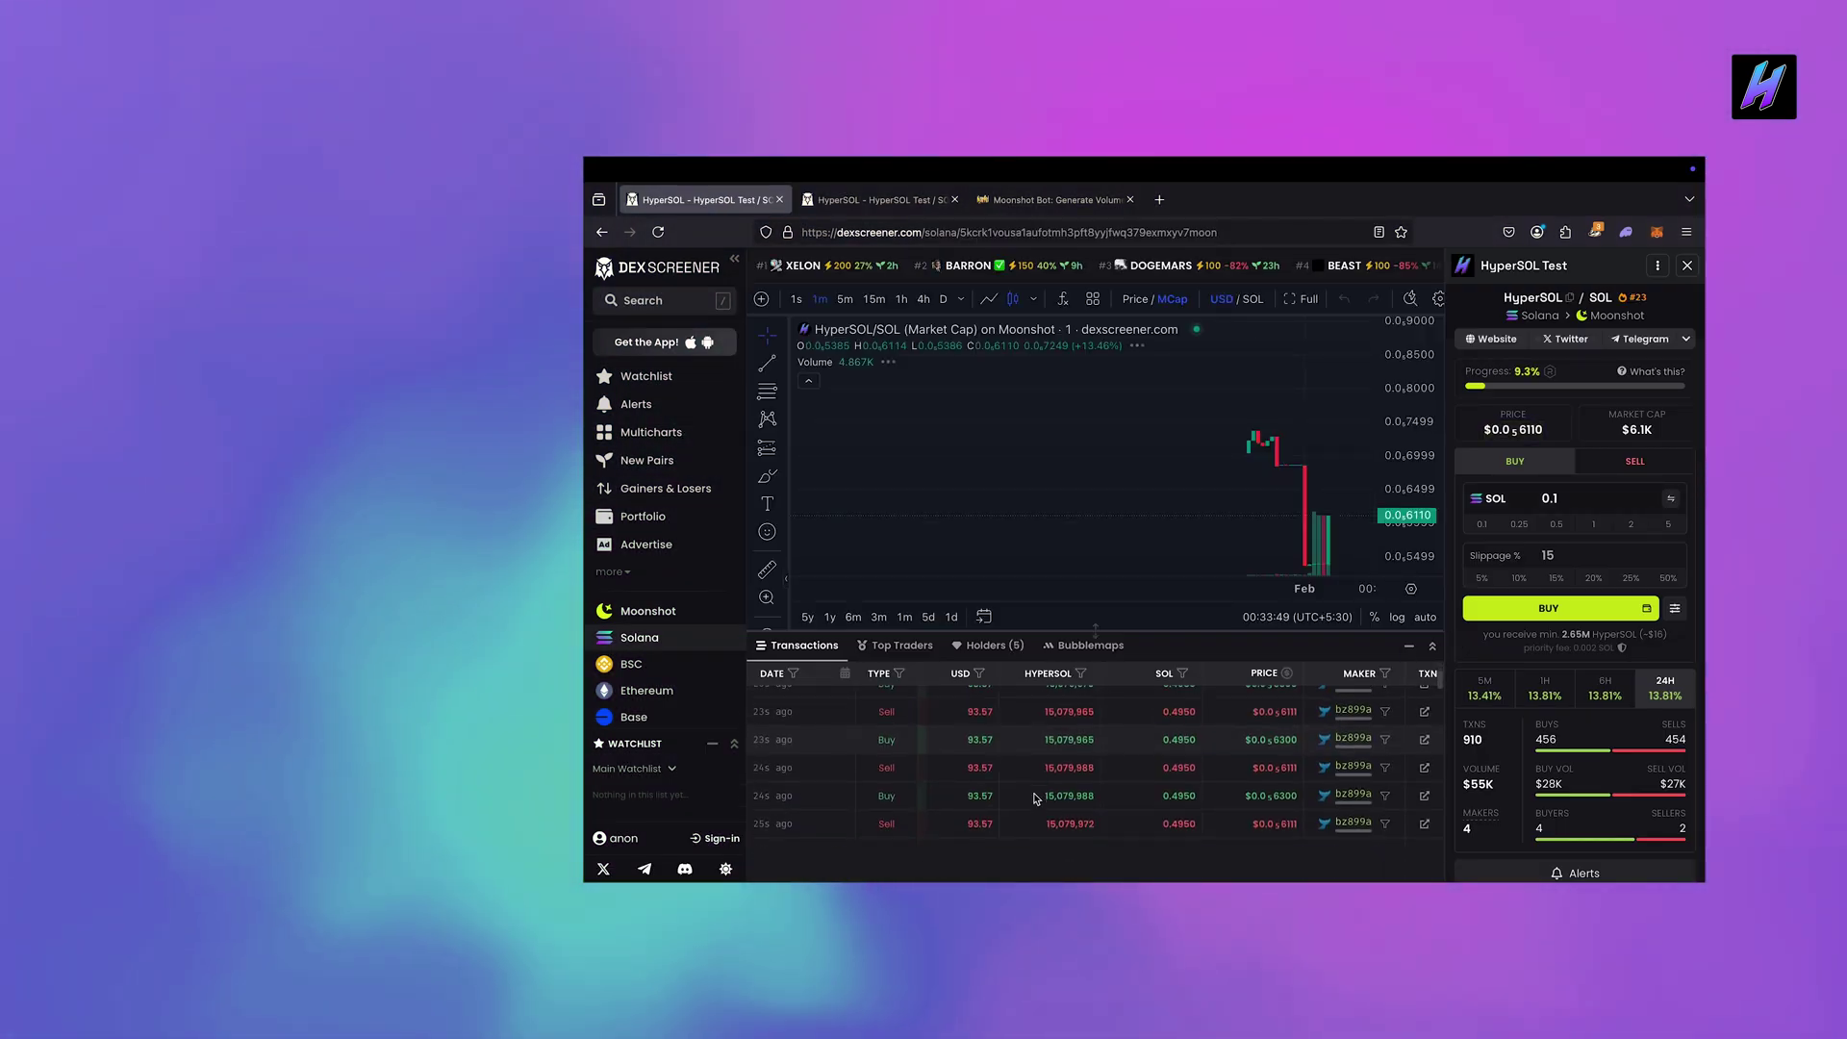
{"action": "scroll", "coordinate": [1036, 798], "scroll_direction": "down", "scroll_amount": 5}
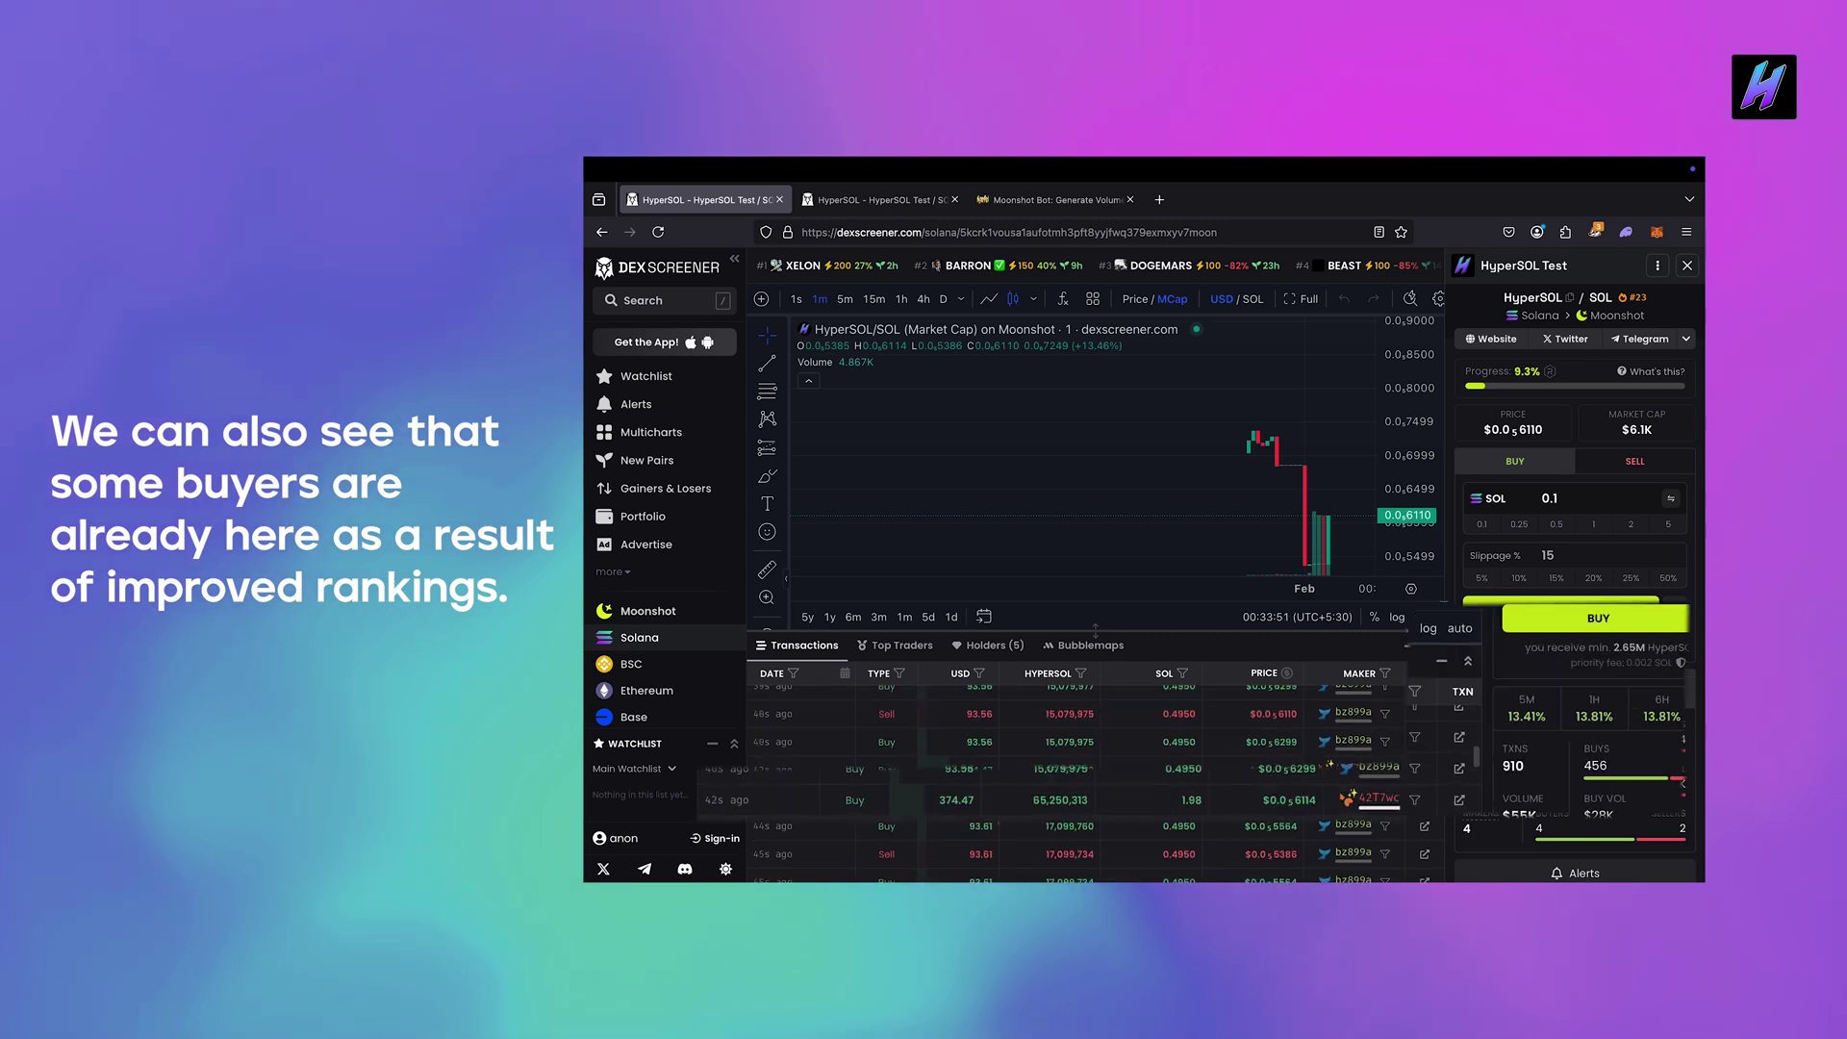
{"action": "mouse_move", "coordinate": [1351, 804]}
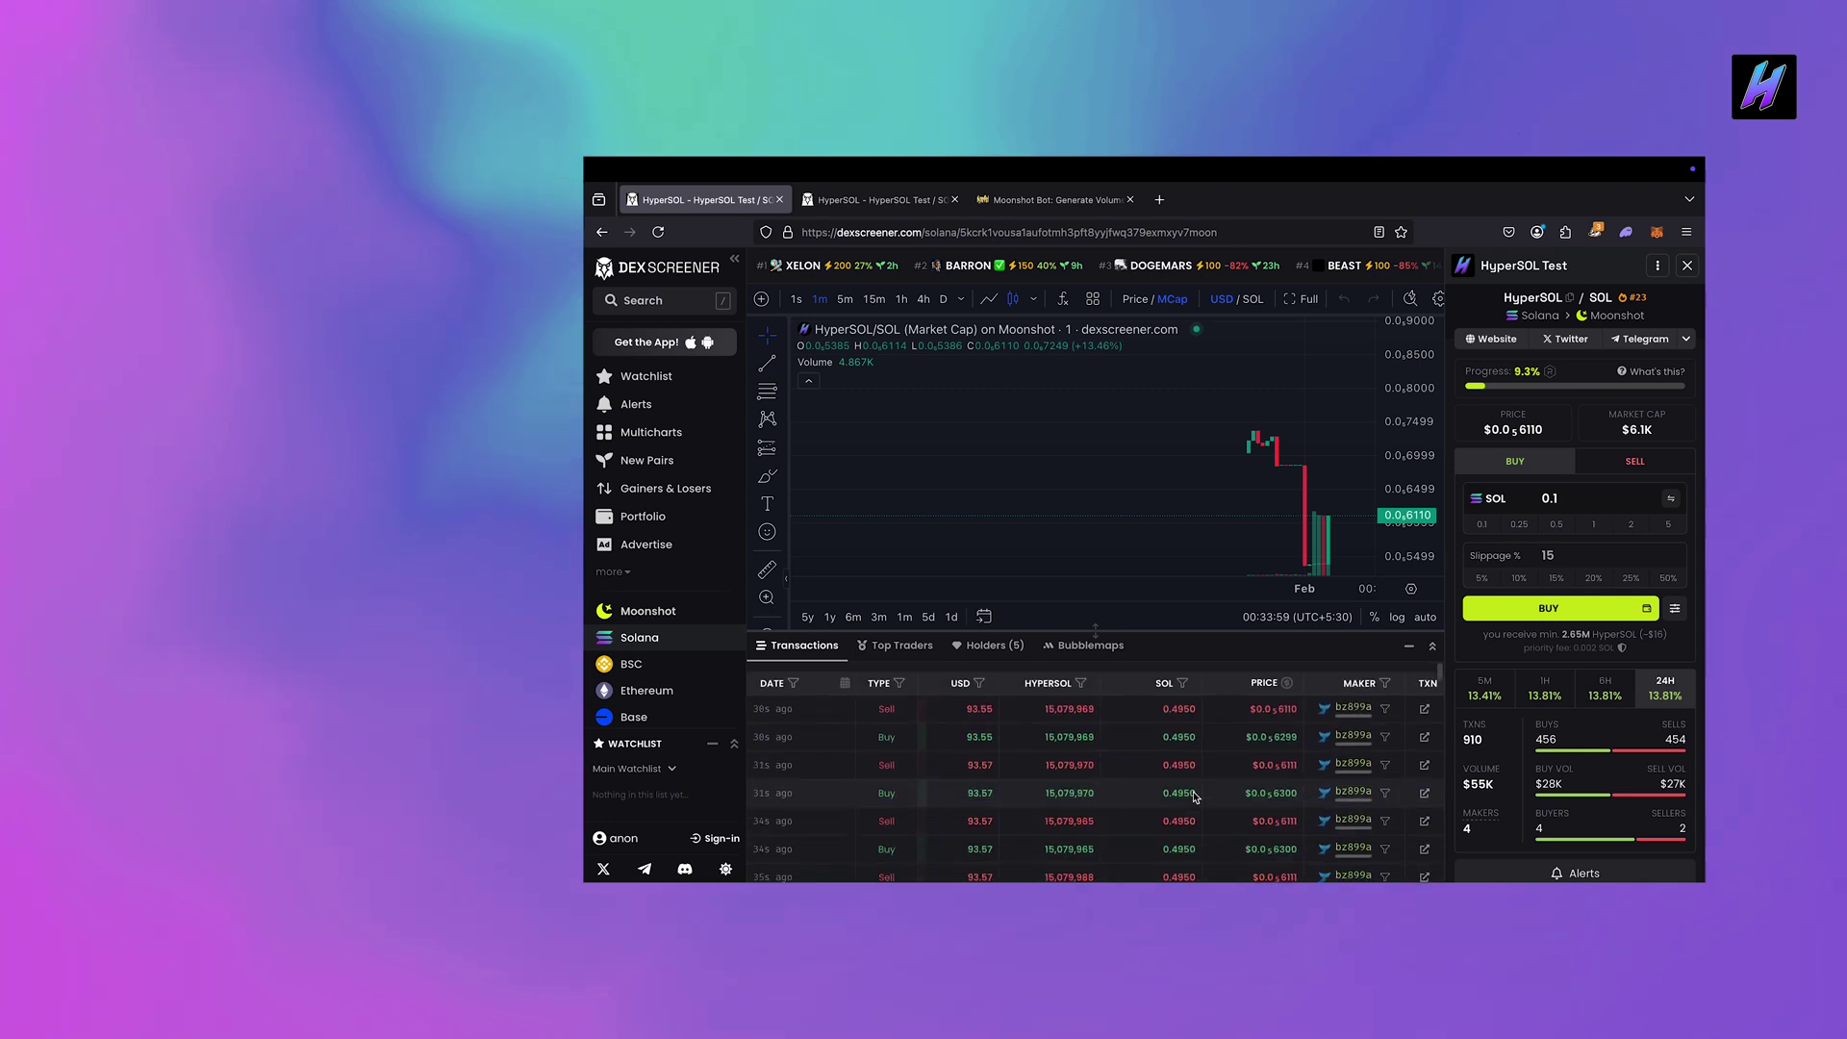
{"action": "scroll", "coordinate": [1241, 792], "scroll_direction": "down", "scroll_amount": 1}
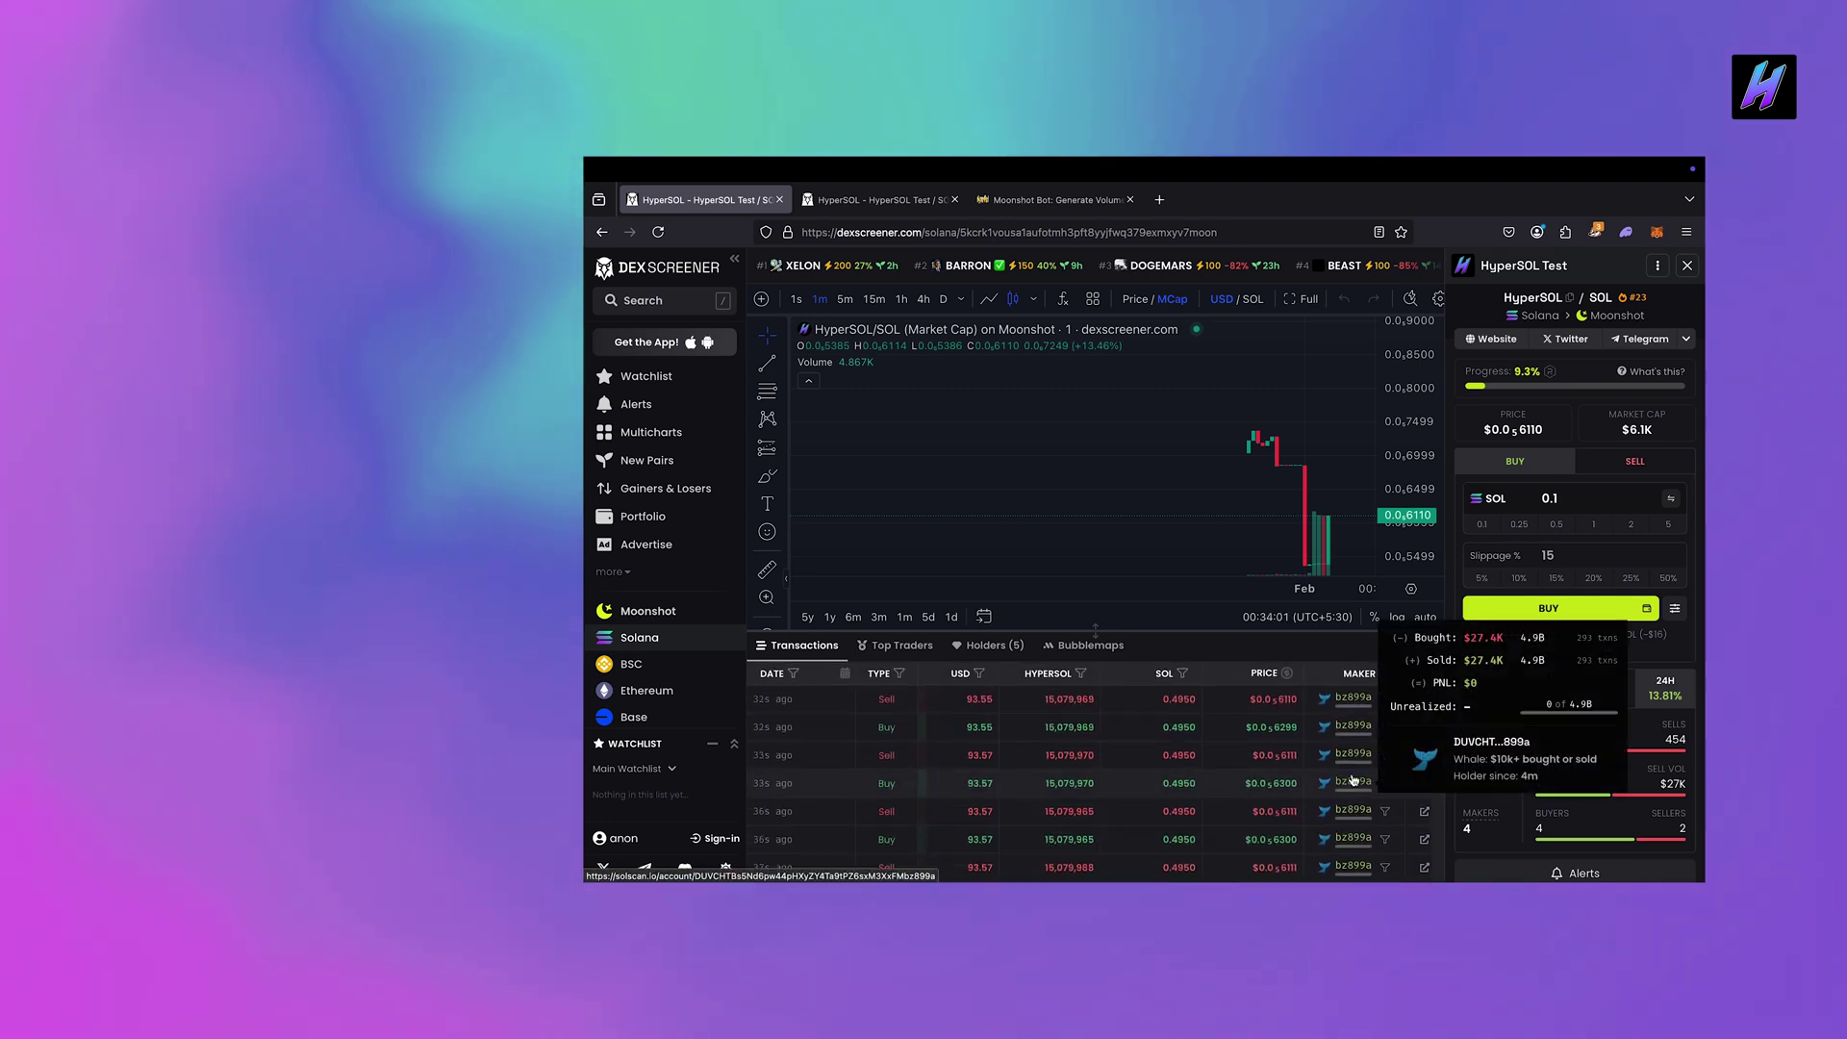